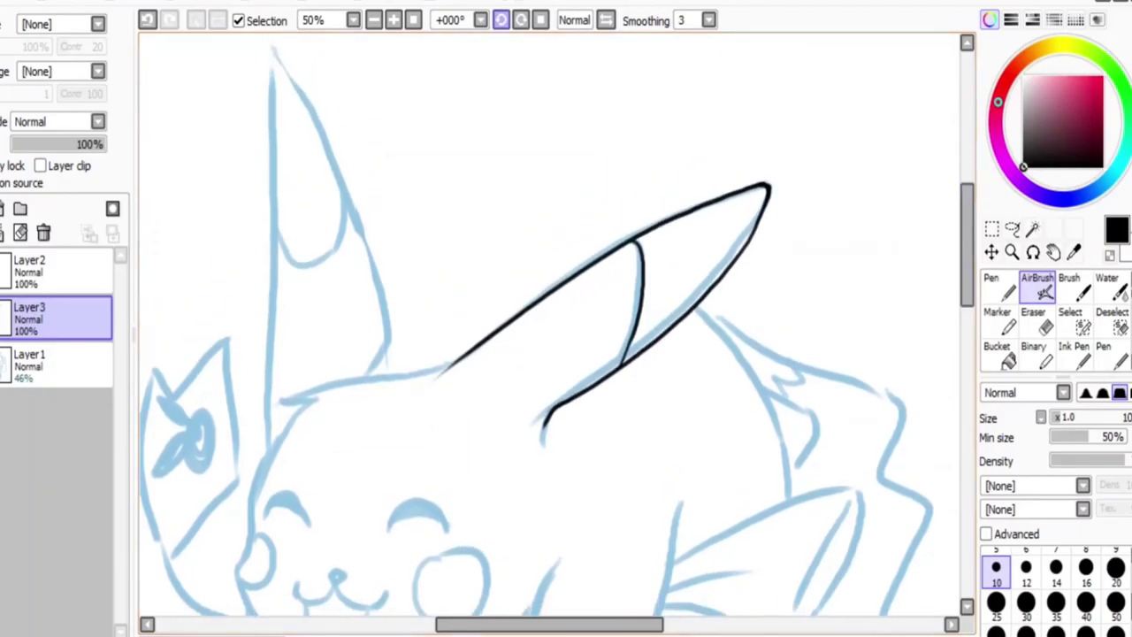
Ink the top of Pikachu's head, the side of the face and the chin in black over the blue sketch
{"action": "left_click_drag", "start_coordinate": [283, 311], "coordinate": [442, 281]}
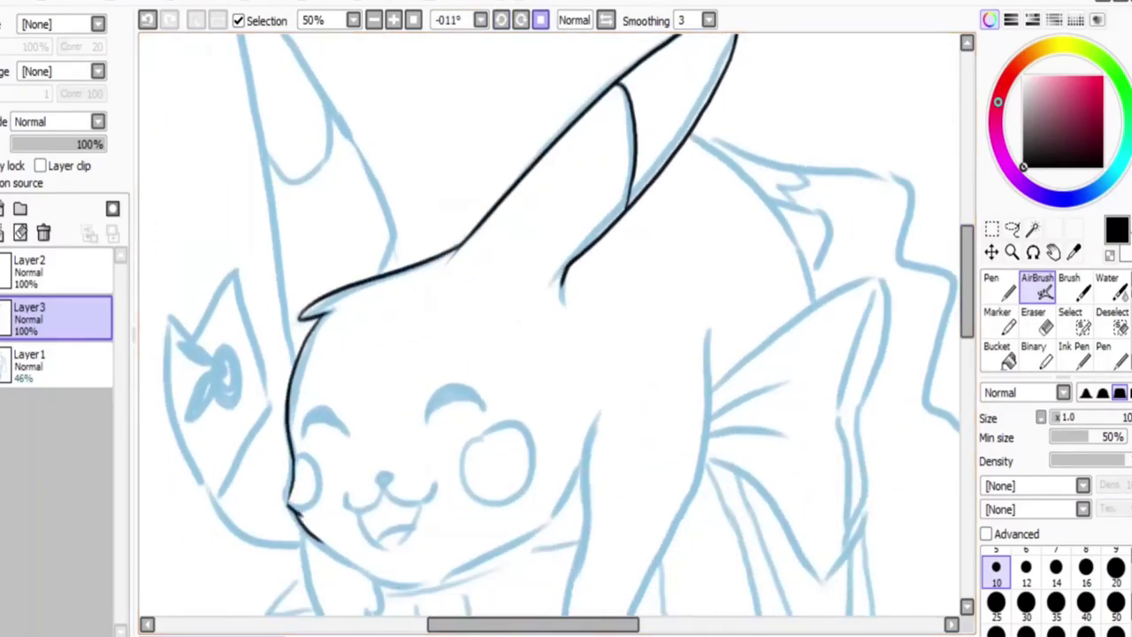
{"action": "key", "text": "Home"}
{"action": "left_click_drag", "start_coordinate": [292, 491], "coordinate": [340, 531]}
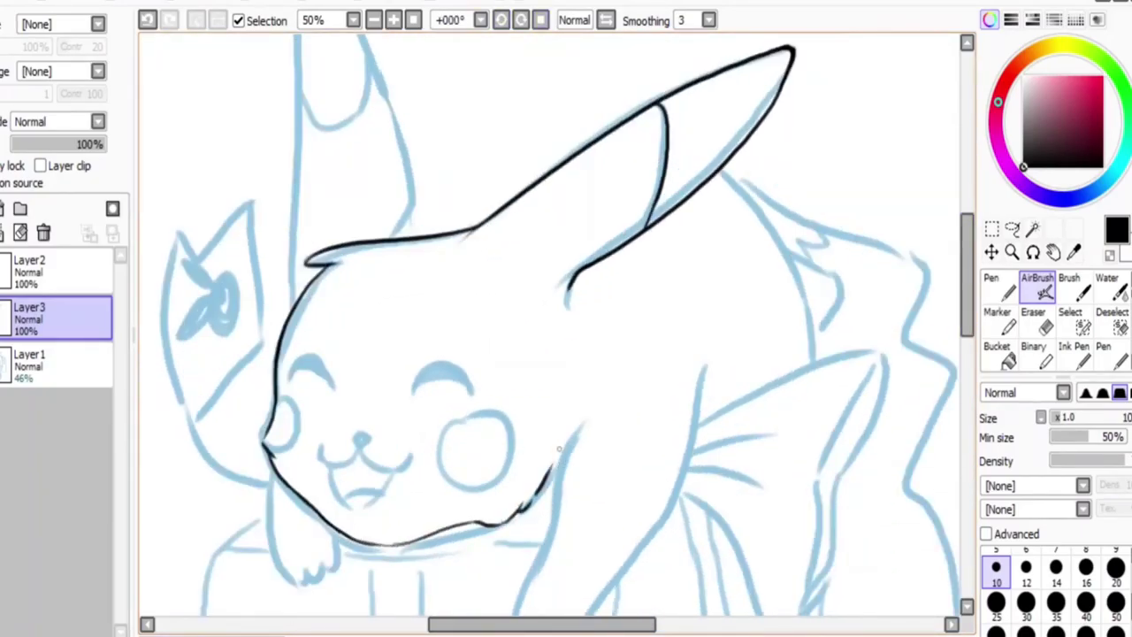
{"action": "left_click_drag", "start_coordinate": [571, 430], "coordinate": [545, 512]}
Ink both arms with paws, the curved back, the large bow and the outer outline of the gift box
{"action": "scroll", "coordinate": [536, 295], "scroll_direction": "down", "scroll_amount": 2}
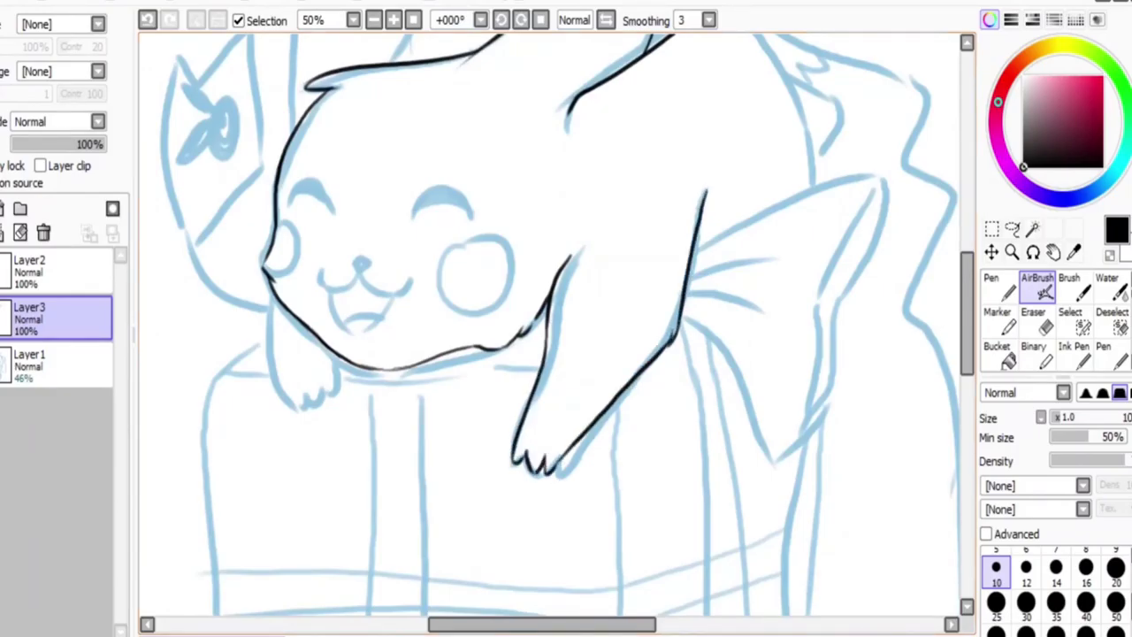
{"action": "scroll", "coordinate": [548, 328], "scroll_direction": "up", "scroll_amount": 2}
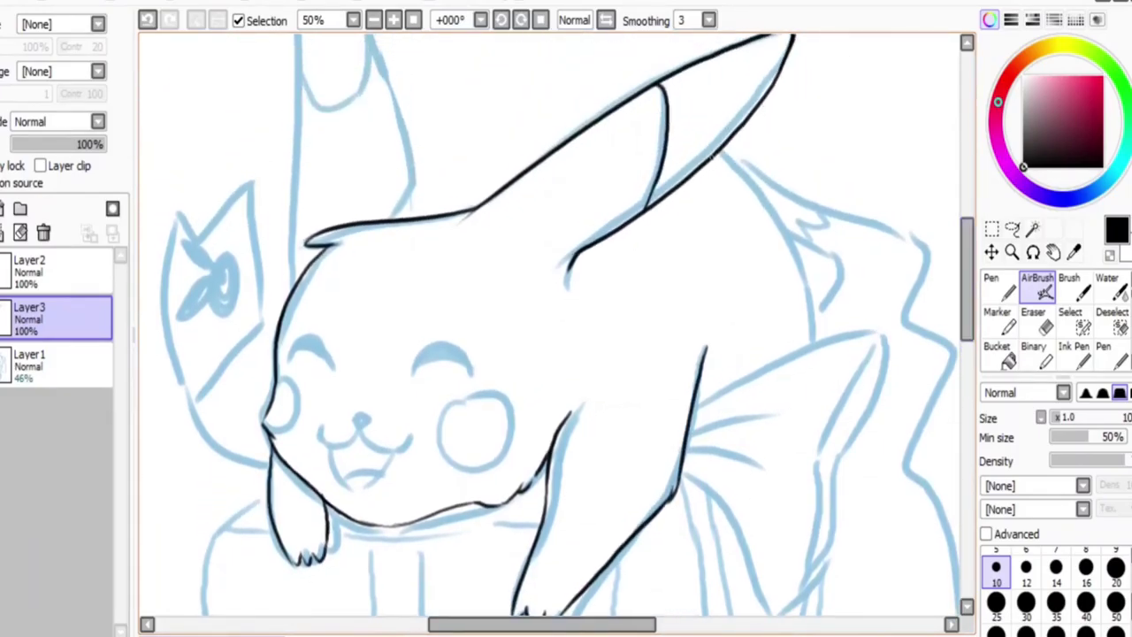
{"action": "left_click_drag", "start_coordinate": [758, 184], "coordinate": [816, 345]}
{"action": "scroll", "coordinate": [318, 70], "scroll_direction": "up", "scroll_amount": 2}
{"action": "scroll", "coordinate": [548, 328], "scroll_direction": "down", "scroll_amount": 8}
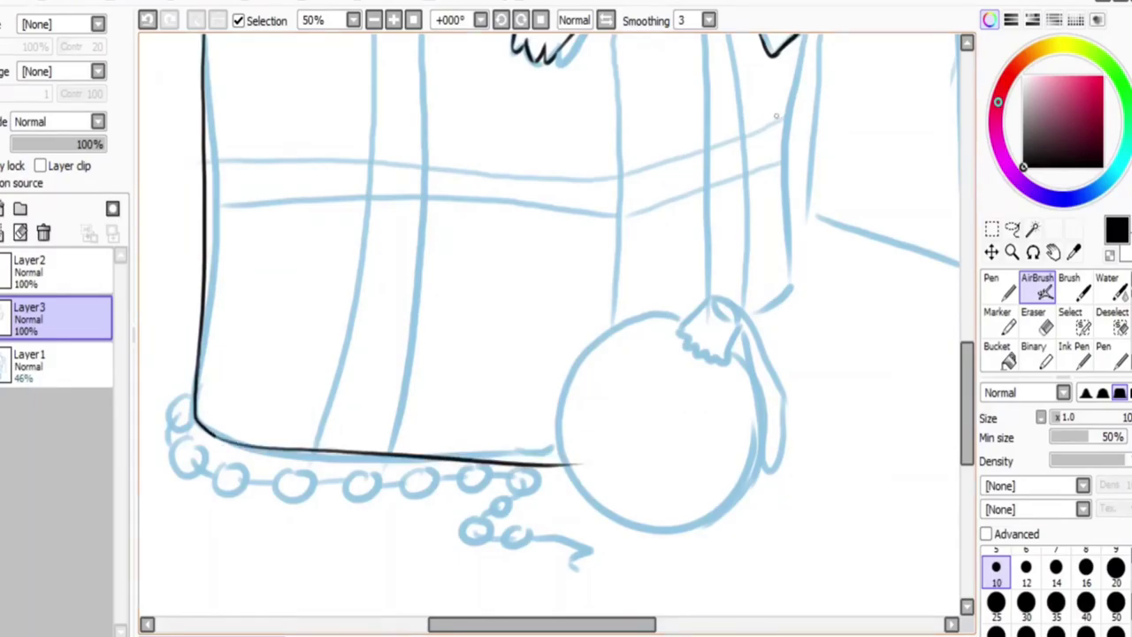
On a new layer, ink the gift box's top edge and front corner, erasing the parts that cross the paws
{"action": "scroll", "coordinate": [548, 327], "scroll_direction": "up", "scroll_amount": 2}
{"action": "scroll", "coordinate": [548, 328], "scroll_direction": "up", "scroll_amount": 3}
{"action": "left_click", "coordinate": [4, 208]}
{"action": "left_click_drag", "start_coordinate": [212, 271], "coordinate": [580, 265]}
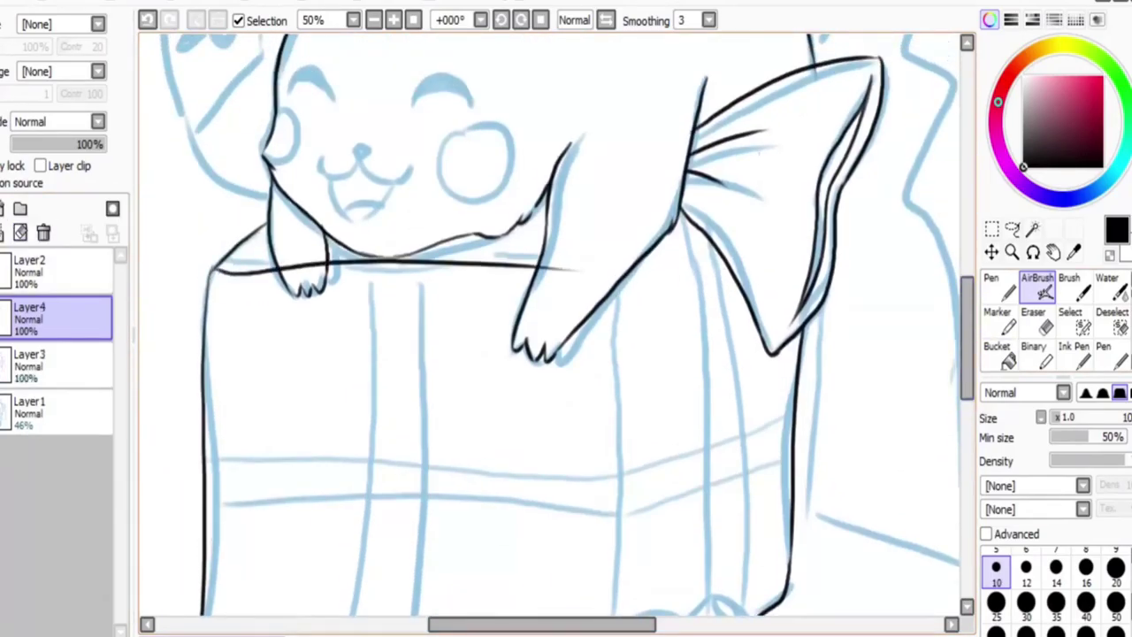
{"action": "key", "text": "e"}
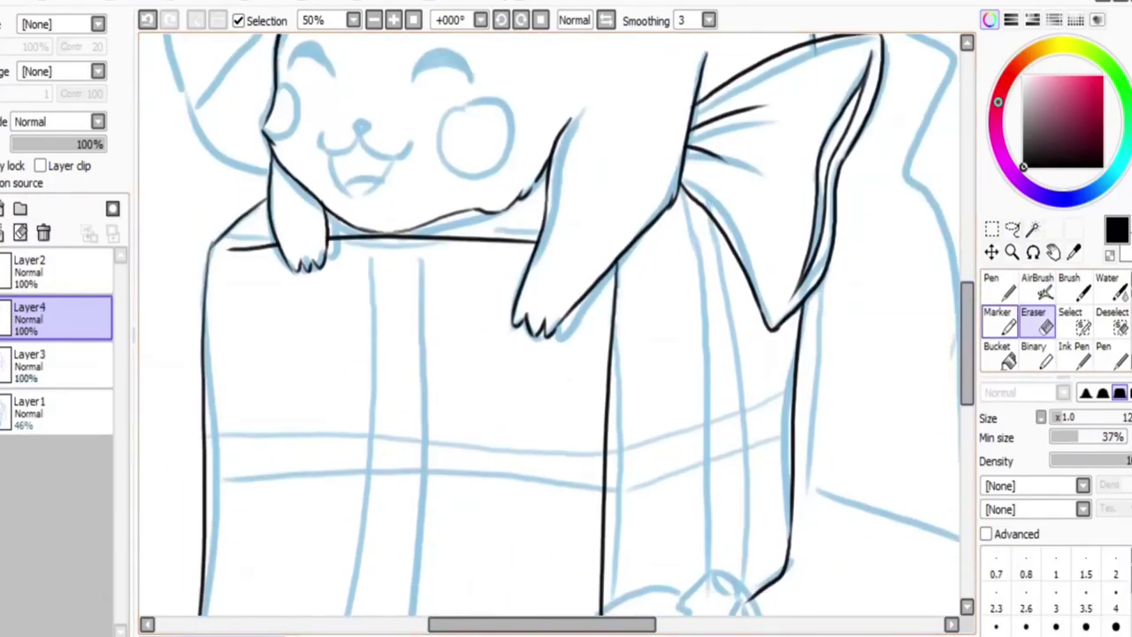
Ink the round ornament with its cap and loop on a new layer, merge it down and erase the box lines inside it
{"action": "scroll", "coordinate": [549, 327], "scroll_direction": "down", "scroll_amount": 7}
{"action": "key", "text": "v"}
{"action": "left_click", "coordinate": [5, 208]}
{"action": "mouse_move", "coordinate": [681, 306]}
{"action": "left_mouse_down"}
{"action": "mouse_move", "coordinate": [737, 338]}
{"action": "mouse_move", "coordinate": [754, 380]}
{"action": "left_mouse_up"}
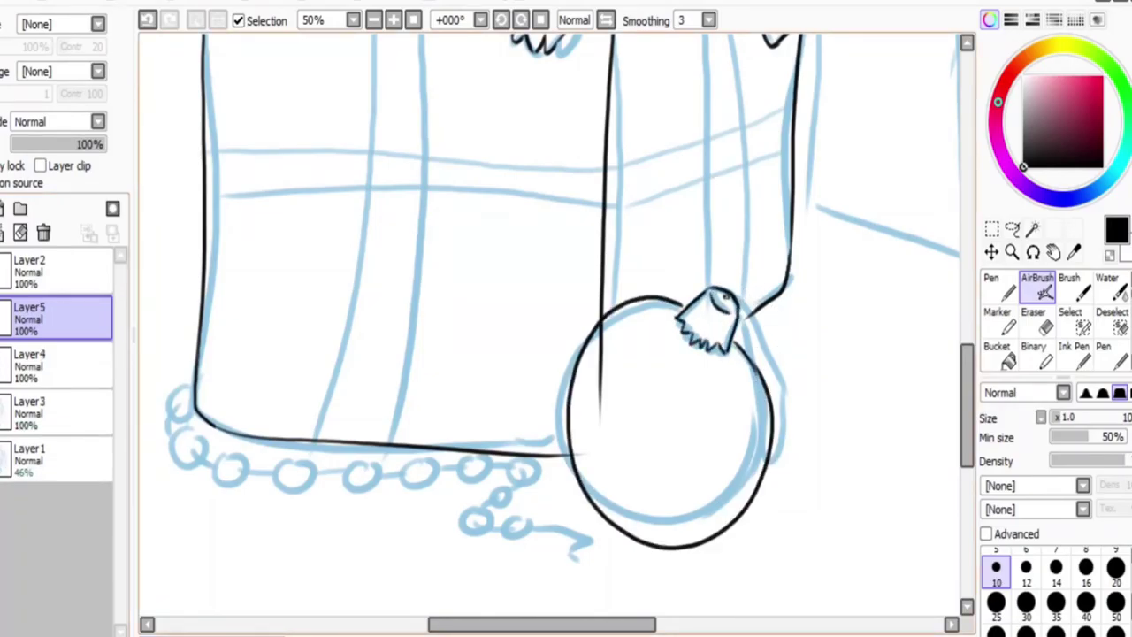
{"action": "key", "text": "ctrl+e"}
{"action": "key", "text": "e"}
{"action": "key", "text": "v"}
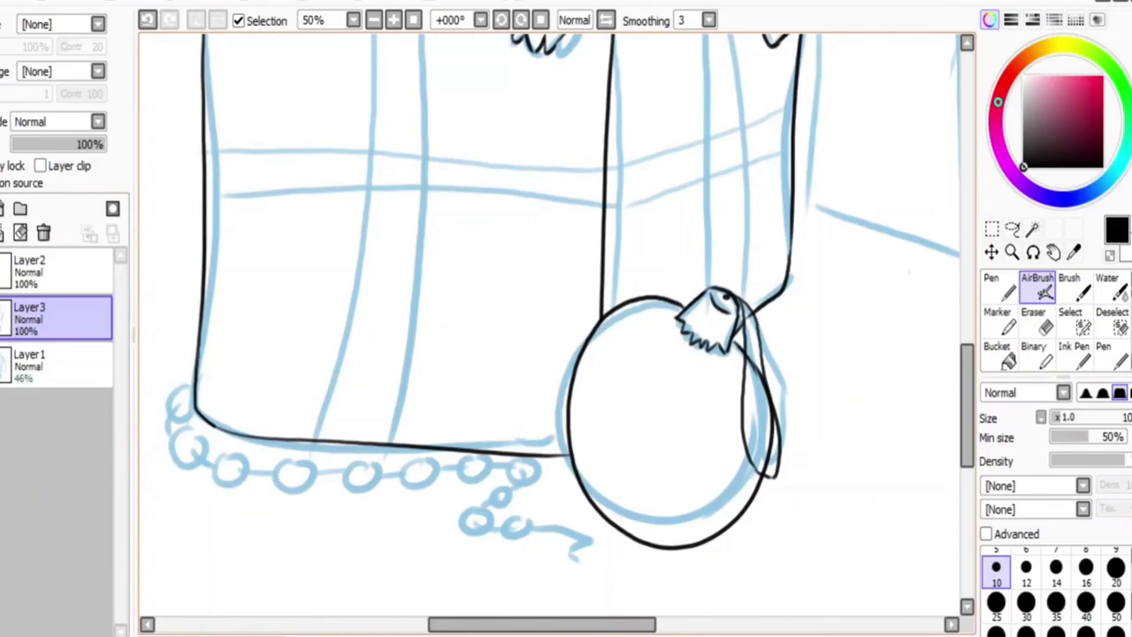
On a new layer, ink the vertical ribbon bands on the front and side of the gift box
{"action": "scroll", "coordinate": [724, 116], "scroll_direction": "up", "scroll_amount": 3}
{"action": "key", "text": "ctrl+z"}
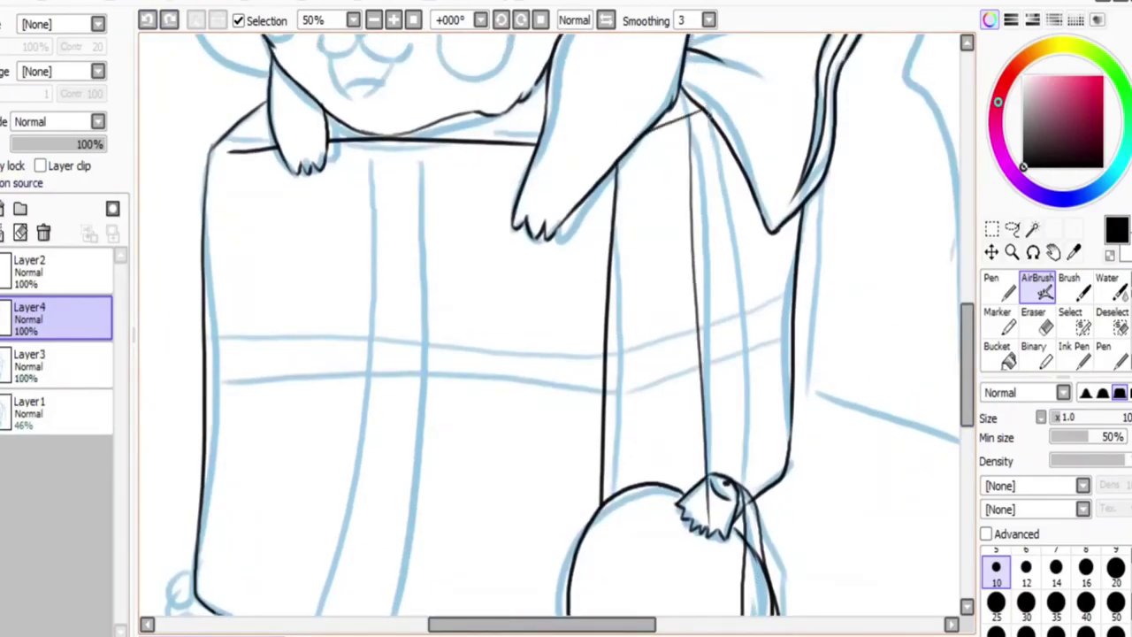
{"action": "key", "text": "ctrl+y"}
{"action": "scroll", "coordinate": [548, 327], "scroll_direction": "down", "scroll_amount": 3}
{"action": "key", "text": "Delete"}
{"action": "key", "text": "e"}
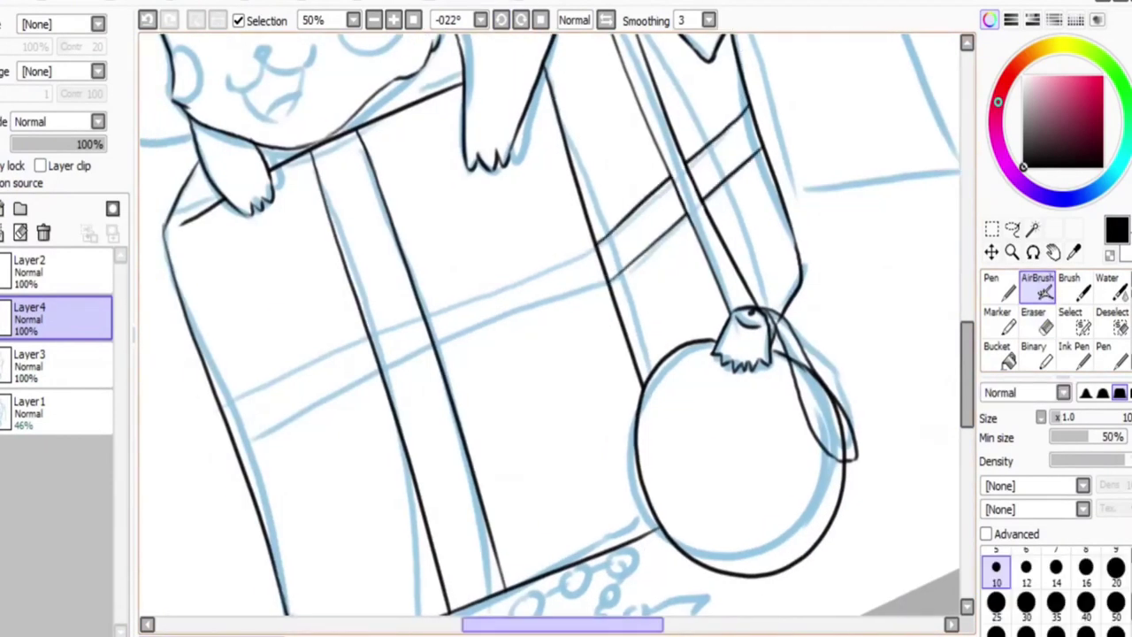
Ink the horizontal ribbon across the front of the gift box, keeping the vertical band clear where they cross
{"action": "key", "text": "Delete"}
{"action": "key", "text": "Home"}
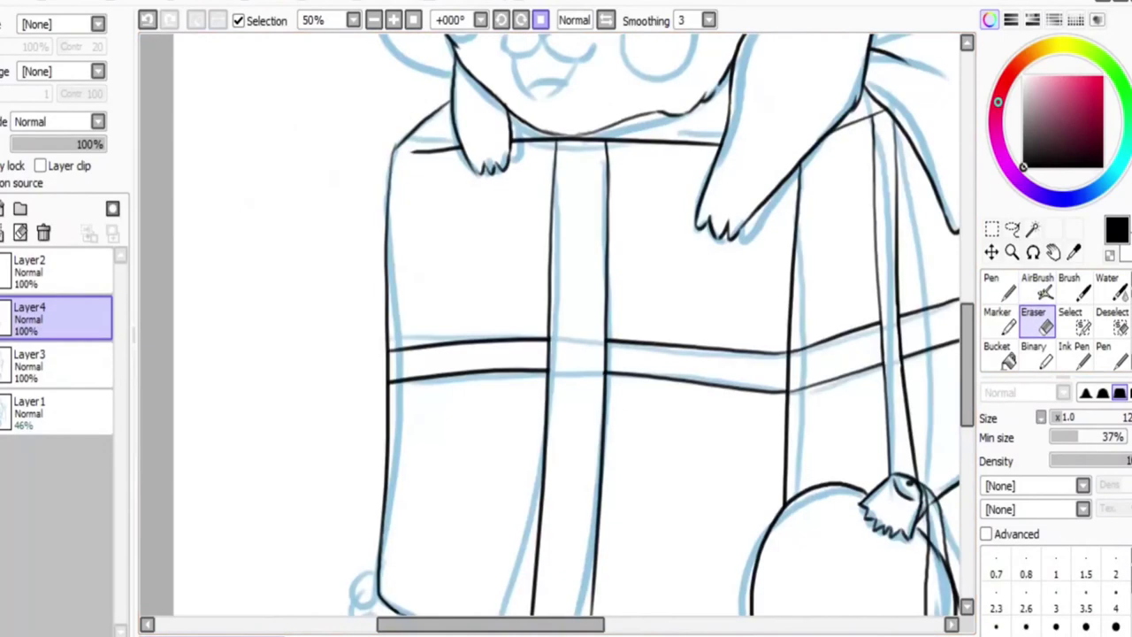
{"action": "key", "text": "v"}
{"action": "scroll", "coordinate": [548, 327], "scroll_direction": "down", "scroll_amount": 2}
Ink the upright ear and the pointed shape beside the face, and draw the two closed smiling eyes in solid black
{"action": "scroll", "coordinate": [360, 333], "scroll_direction": "up", "scroll_amount": 4}
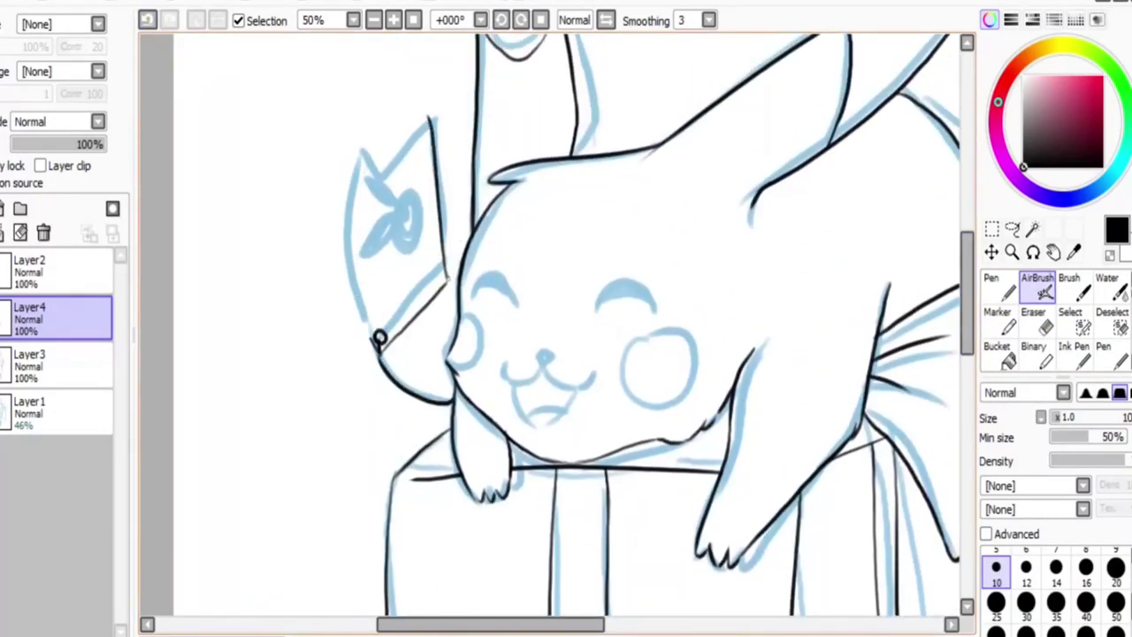
{"action": "scroll", "coordinate": [548, 327], "scroll_direction": "down", "scroll_amount": 2}
{"action": "left_click_drag", "start_coordinate": [594, 216], "coordinate": [652, 214]}
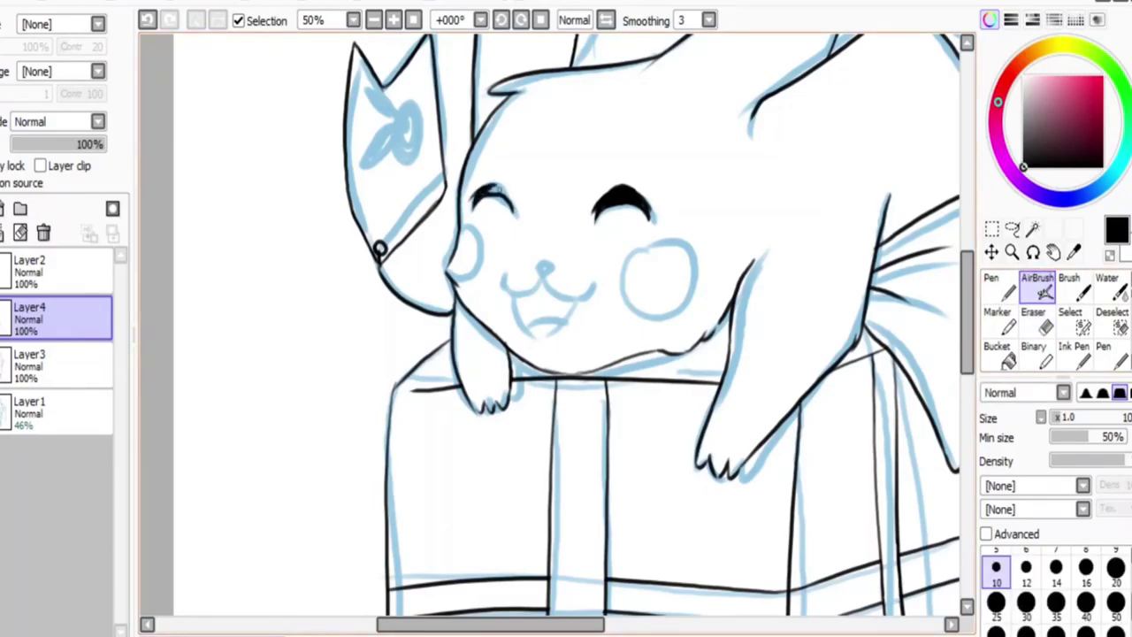
Ink the small nose and the open smiling mouth over the sketch
{"action": "left_click_drag", "start_coordinate": [534, 265], "coordinate": [543, 269]}
{"action": "key", "text": "ctrl+z"}
{"action": "key", "text": "ctrl+plus"}
{"action": "left_click_drag", "start_coordinate": [458, 229], "coordinate": [637, 244]}
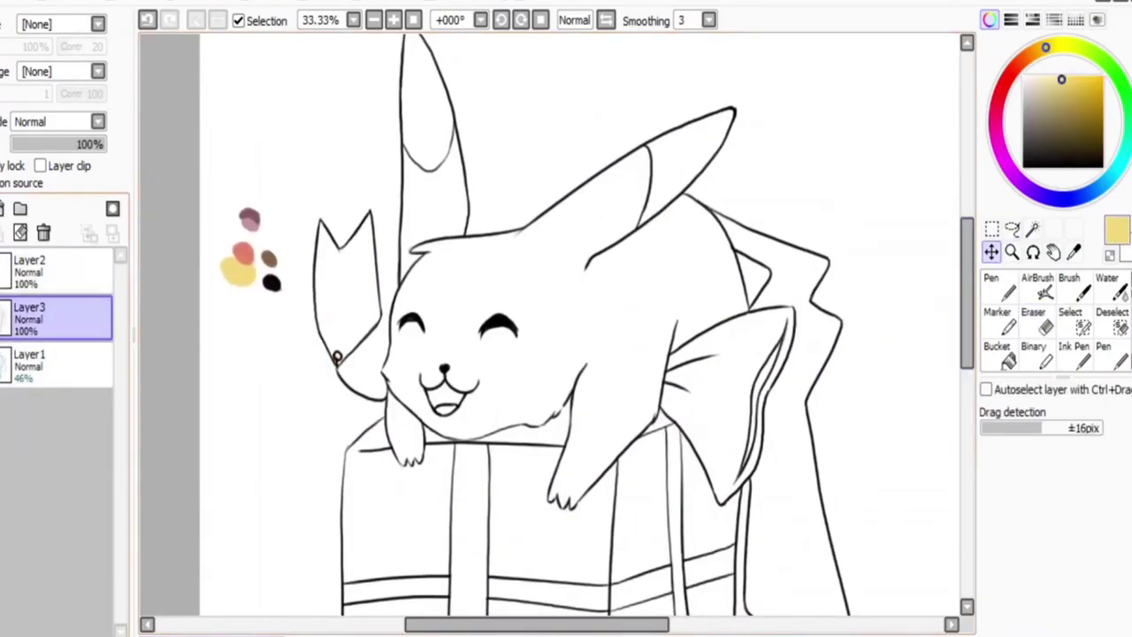
Fill the inverted selection with base yellow and airbrush darker yellow shading on both ears on a clipped layer
{"action": "key", "text": "ctrl+i"}
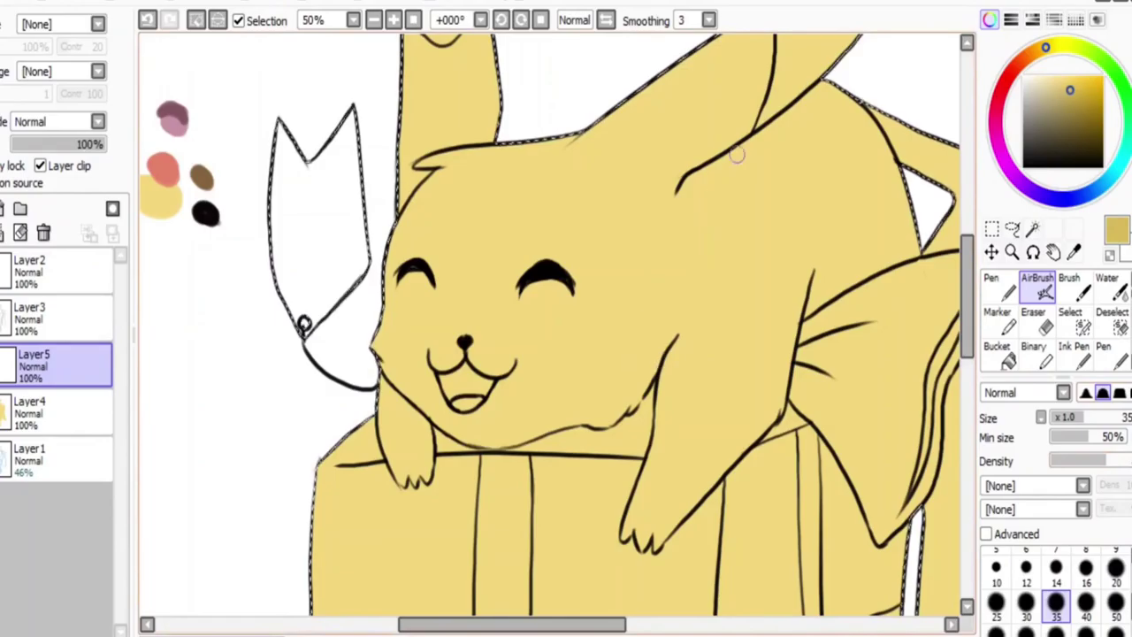
{"action": "mouse_move", "coordinate": [680, 237]}
{"action": "left_mouse_down"}
{"action": "mouse_move", "coordinate": [689, 179]}
{"action": "mouse_move", "coordinate": [681, 221]}
{"action": "left_mouse_up"}
{"action": "scroll", "coordinate": [566, 318], "scroll_direction": "up", "scroll_amount": 3}
{"action": "mouse_move", "coordinate": [469, 341]}
{"action": "left_mouse_down"}
{"action": "mouse_move", "coordinate": [491, 290]}
{"action": "mouse_move", "coordinate": [473, 132]}
{"action": "left_mouse_up"}
Airbrush darker yellow shading around the eyes, nose and mouth, and on both arms
{"action": "scroll", "coordinate": [480, 354], "scroll_direction": "down", "scroll_amount": 2}
{"action": "mouse_move", "coordinate": [480, 354]}
{"action": "left_mouse_down"}
{"action": "mouse_move", "coordinate": [452, 349]}
{"action": "mouse_move", "coordinate": [528, 331]}
{"action": "left_mouse_up"}
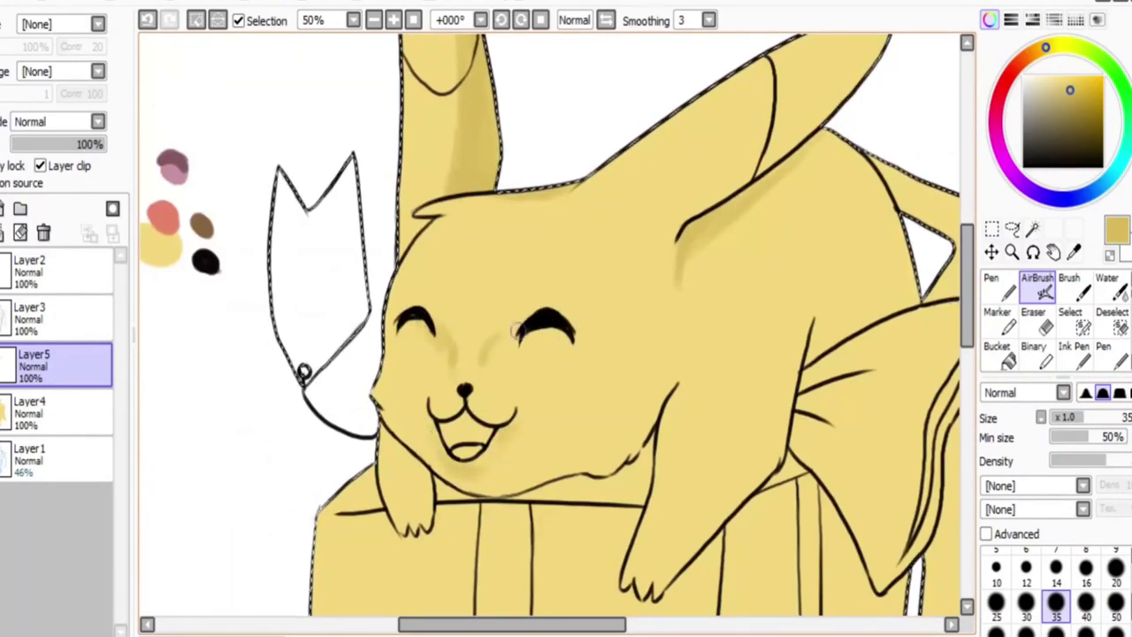
{"action": "left_click_drag", "start_coordinate": [677, 389], "coordinate": [674, 493]}
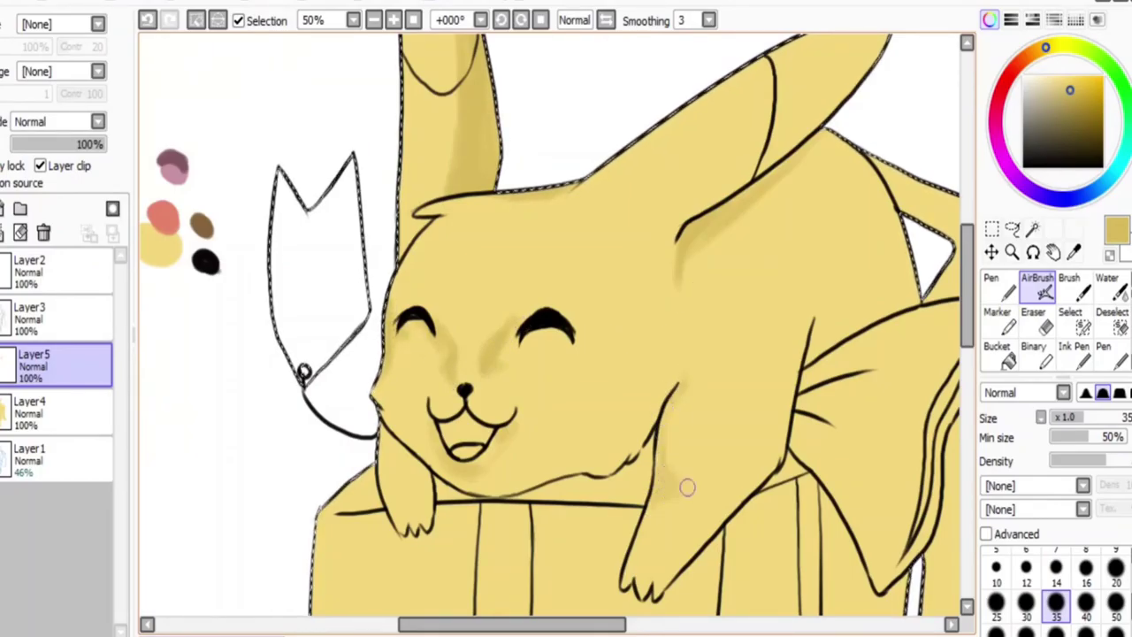
{"action": "left_click_drag", "start_coordinate": [390, 424], "coordinate": [425, 518]}
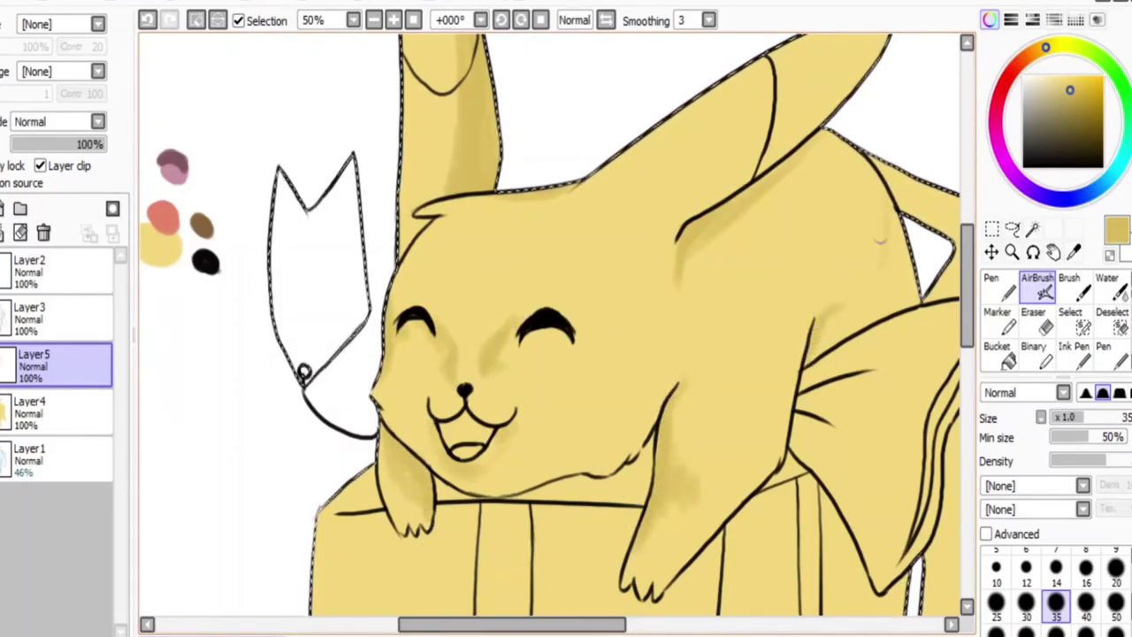
Airbrush darker yellow shading on the slanted ear, the lower back and down the length of the tail
{"action": "scroll", "coordinate": [839, 348], "scroll_direction": "up", "scroll_amount": 2}
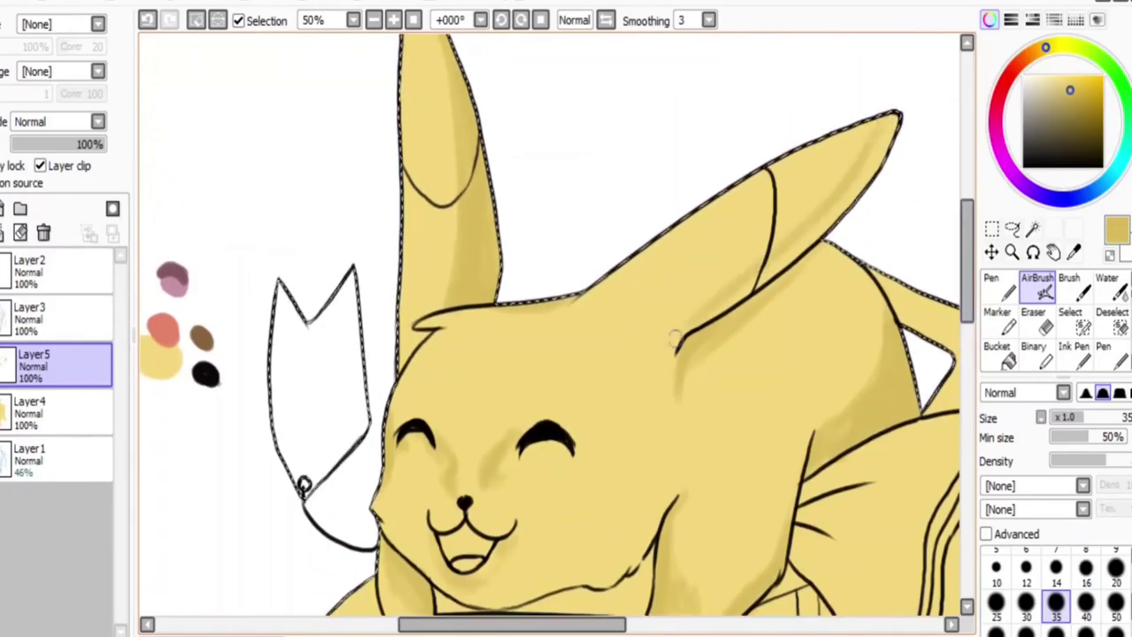
{"action": "scroll", "coordinate": [549, 586], "scroll_direction": "right", "scroll_amount": 5}
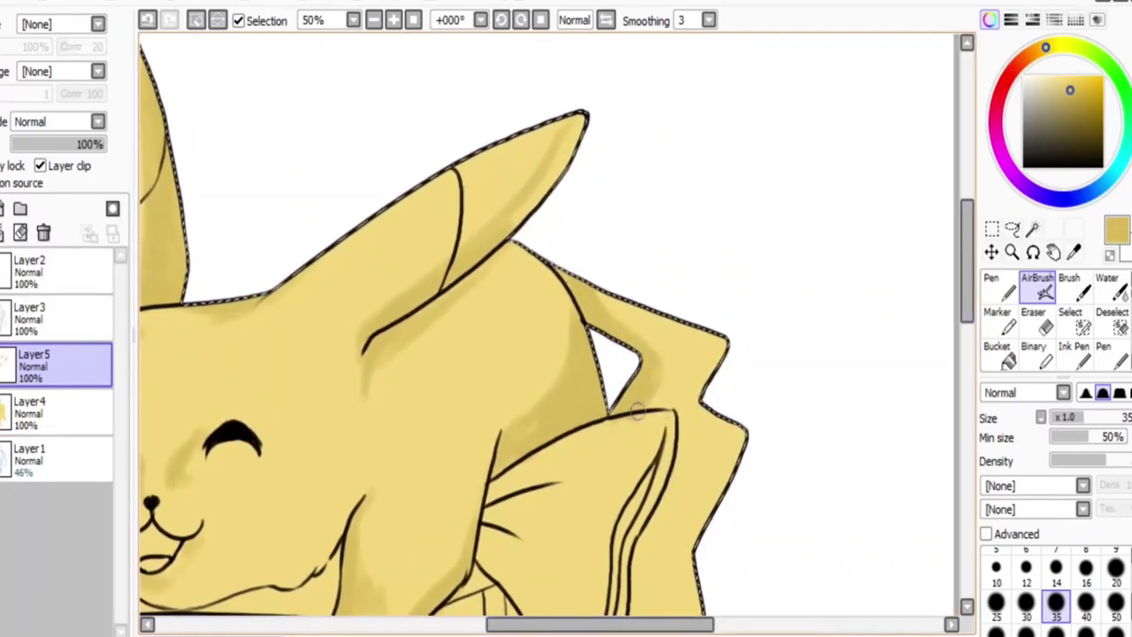
{"action": "scroll", "coordinate": [548, 531], "scroll_direction": "down", "scroll_amount": 8}
{"action": "left_click_drag", "start_coordinate": [633, 159], "coordinate": [624, 446]}
Soften the shading with the Water tool and set its layer to Multiply at 50% opacity with its opacity locked
{"action": "left_click", "coordinate": [1107, 285]}
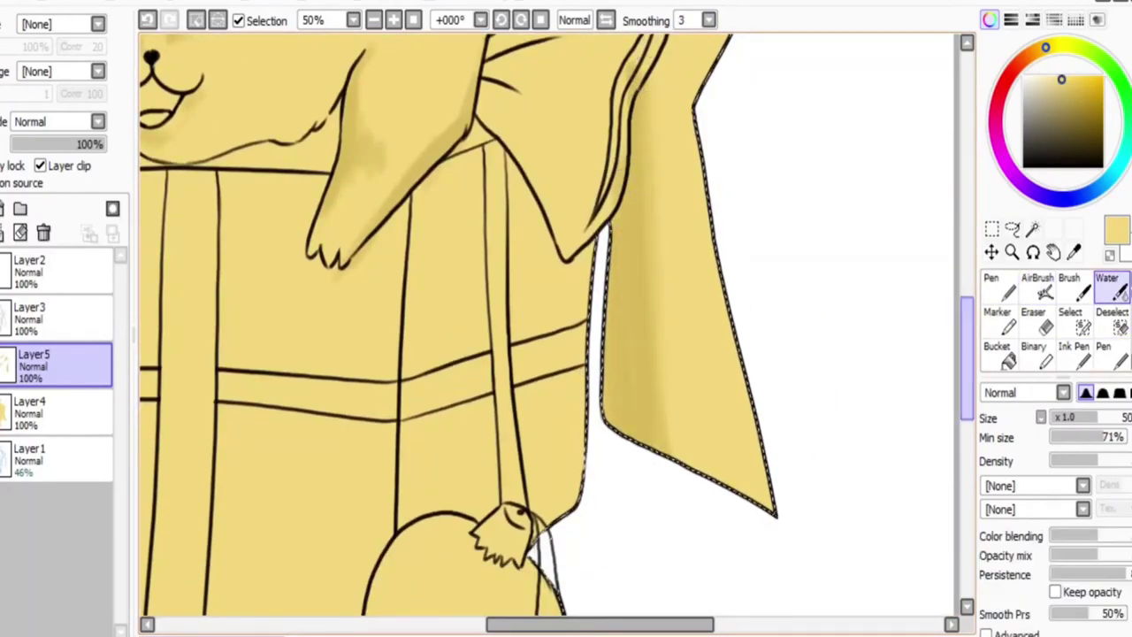
{"action": "scroll", "coordinate": [640, 395], "scroll_direction": "up", "scroll_amount": 8}
{"action": "scroll", "coordinate": [266, 424], "scroll_direction": "left", "scroll_amount": 5}
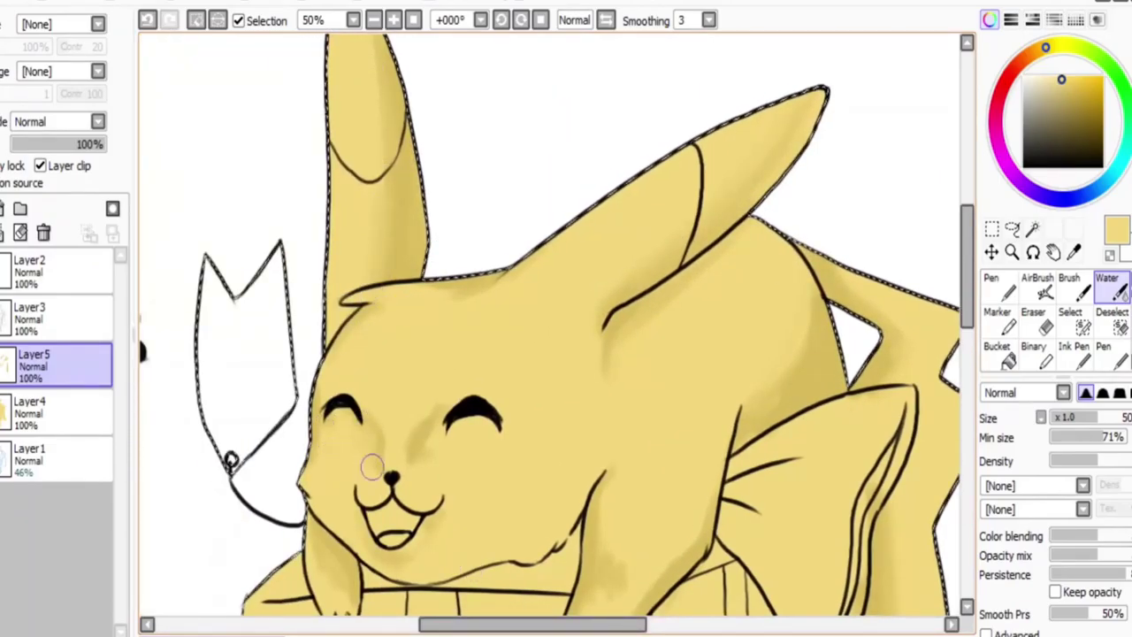
{"action": "scroll", "coordinate": [398, 425], "scroll_direction": "down", "scroll_amount": 3}
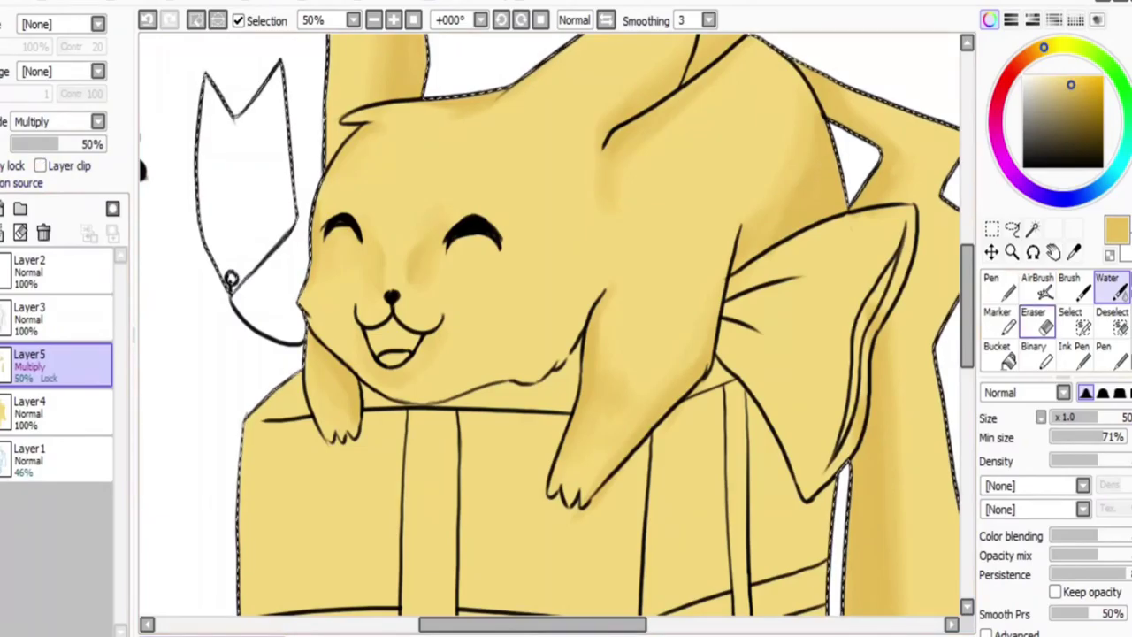
Add a new clipped Multiply layer and airbrush deeper shadows on the arms and lower back at brush size 25
{"action": "left_click", "coordinate": [6, 209]}
{"action": "left_click", "coordinate": [40, 165]}
{"action": "left_click", "coordinate": [1037, 286]}
{"action": "left_click", "coordinate": [996, 602]}
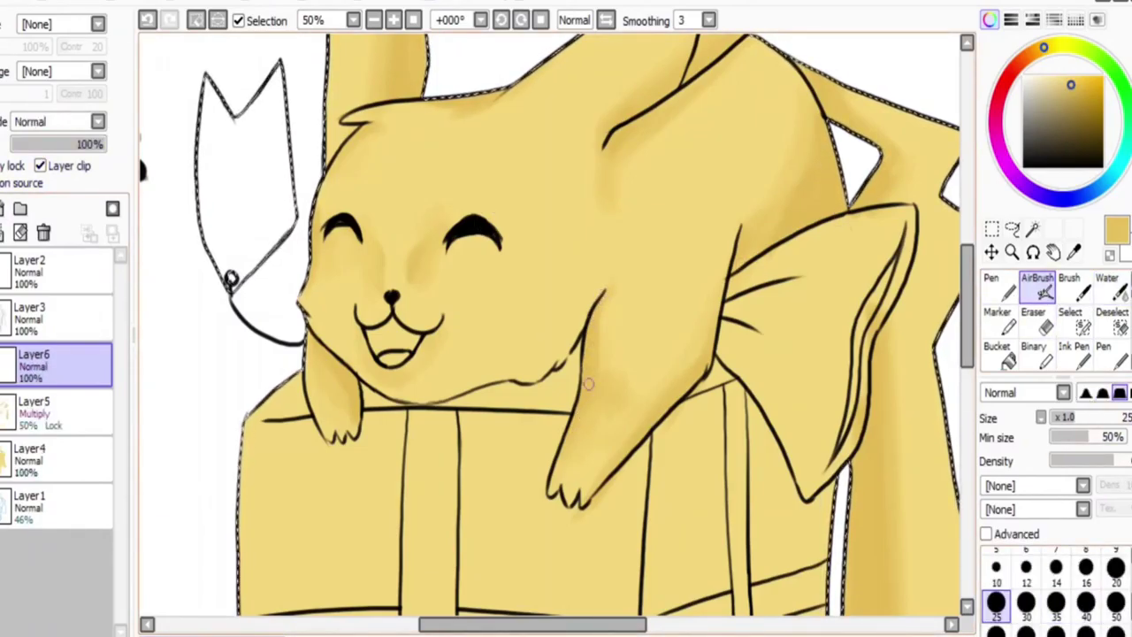
{"action": "left_click_drag", "start_coordinate": [589, 361], "coordinate": [585, 511]}
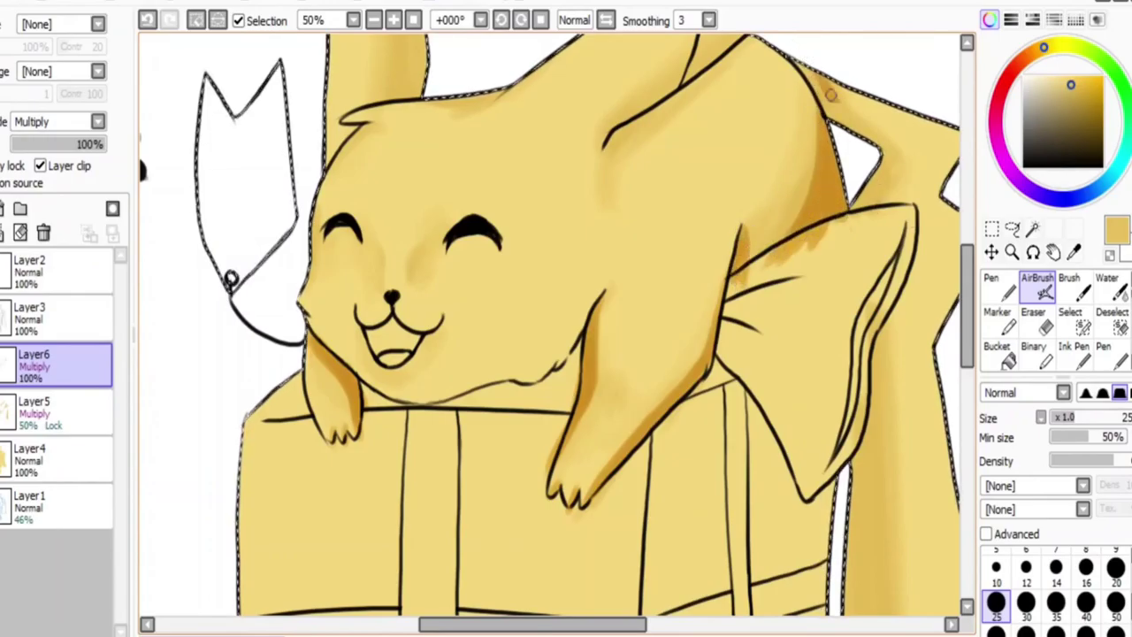
Airbrush deeper shadows along both ears, the top of the head and beside the nose, blending with the Water tool
{"action": "scroll", "coordinate": [548, 327], "scroll_direction": "up", "scroll_amount": 3}
{"action": "mouse_move", "coordinate": [619, 372]}
{"action": "left_mouse_down"}
{"action": "mouse_move", "coordinate": [750, 221]}
{"action": "mouse_move", "coordinate": [619, 320]}
{"action": "mouse_move", "coordinate": [402, 295]}
{"action": "left_mouse_up"}
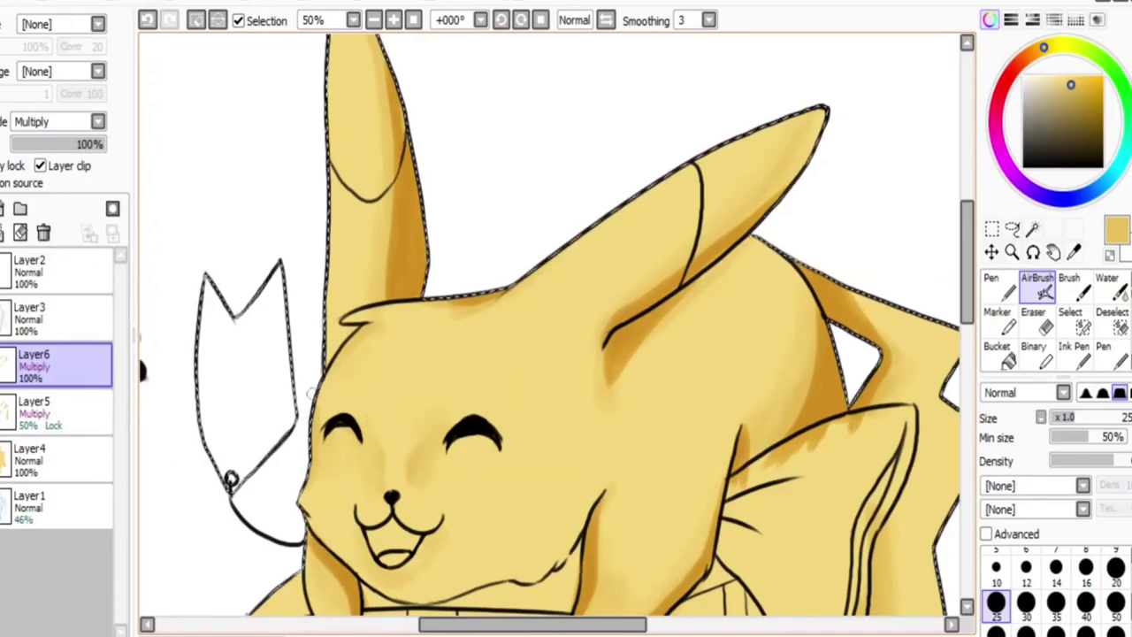
{"action": "key", "text": "w"}
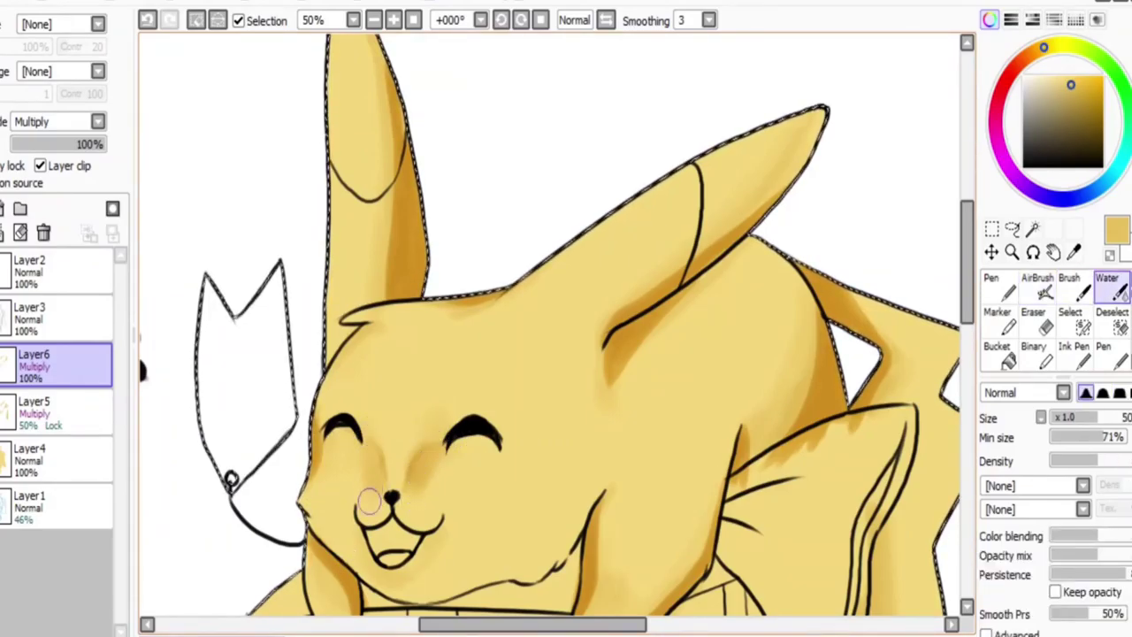
Airbrush deeper shadows down the tail behind the bow and along its lower inner edge
{"action": "scroll", "coordinate": [370, 489], "scroll_direction": "down", "scroll_amount": 3}
{"action": "key", "text": "v"}
{"action": "scroll", "coordinate": [548, 328], "scroll_direction": "right", "scroll_amount": 3}
{"action": "left_click_drag", "start_coordinate": [806, 301], "coordinate": [807, 443]}
{"action": "scroll", "coordinate": [548, 327], "scroll_direction": "down", "scroll_amount": 3}
{"action": "left_click_drag", "start_coordinate": [797, 194], "coordinate": [752, 495]}
{"action": "left_click_drag", "start_coordinate": [735, 248], "coordinate": [743, 451]}
Set the deeper shadow layer's opacity to 44%
{"action": "scroll", "coordinate": [548, 327], "scroll_direction": "up", "scroll_amount": 3}
{"action": "scroll", "coordinate": [548, 327], "scroll_direction": "up", "scroll_amount": 1}
{"action": "left_click_drag", "start_coordinate": [39, 144], "coordinate": [53, 143]}
{"action": "scroll", "coordinate": [548, 327], "scroll_direction": "left", "scroll_amount": 3}
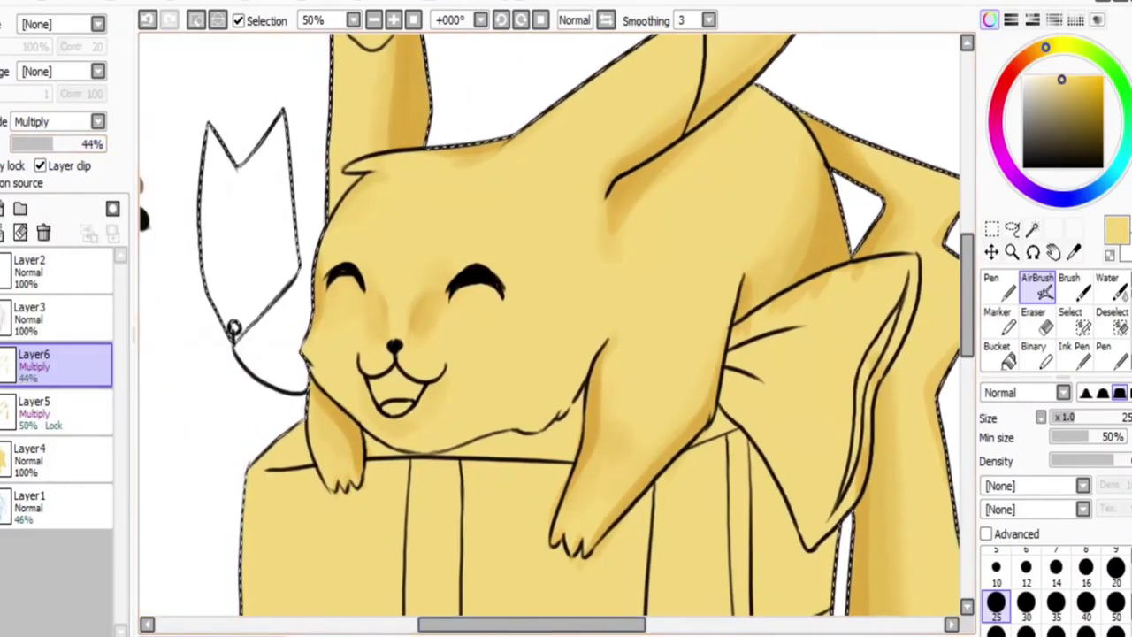
On a new clipped layer, paint pale yellow highlights on the nose bridge, forehead, cheek and near arm
{"action": "left_click", "coordinate": [390, 316], "text": "alt"}
{"action": "left_click", "coordinate": [5, 209]}
{"action": "left_click_drag", "start_coordinate": [391, 316], "coordinate": [412, 265]}
{"action": "left_click_drag", "start_coordinate": [566, 349], "coordinate": [551, 407]}
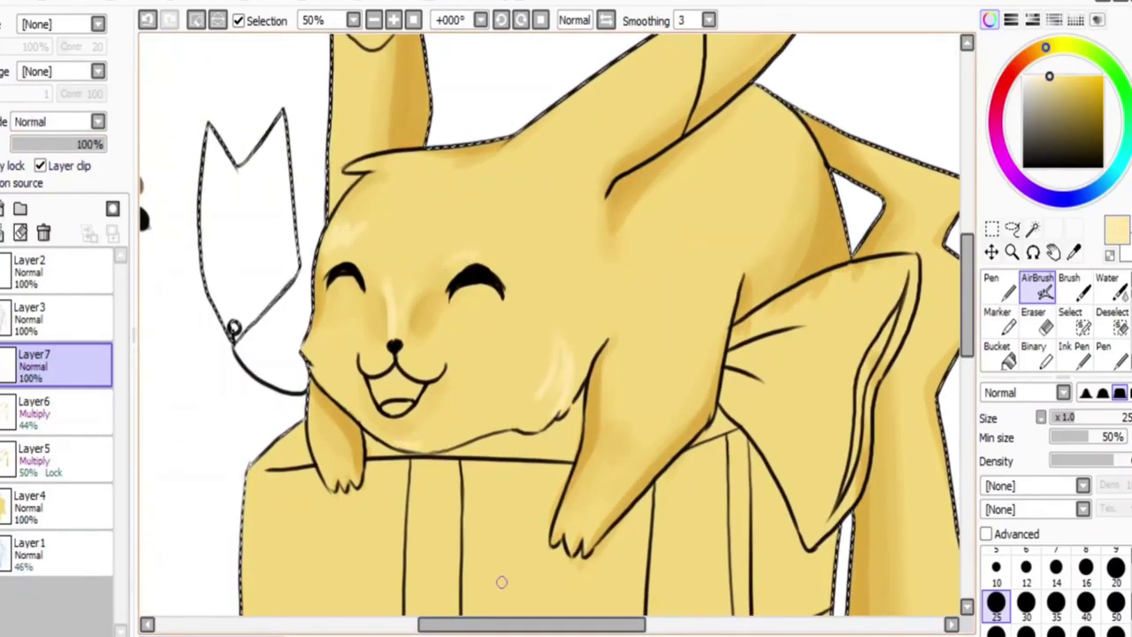
{"action": "left_click_drag", "start_coordinate": [624, 382], "coordinate": [682, 332]}
Paint pale yellow highlights on the slanted ear, the back and along the outer edge of the tail
{"action": "scroll", "coordinate": [511, 286], "scroll_direction": "up", "scroll_amount": 3}
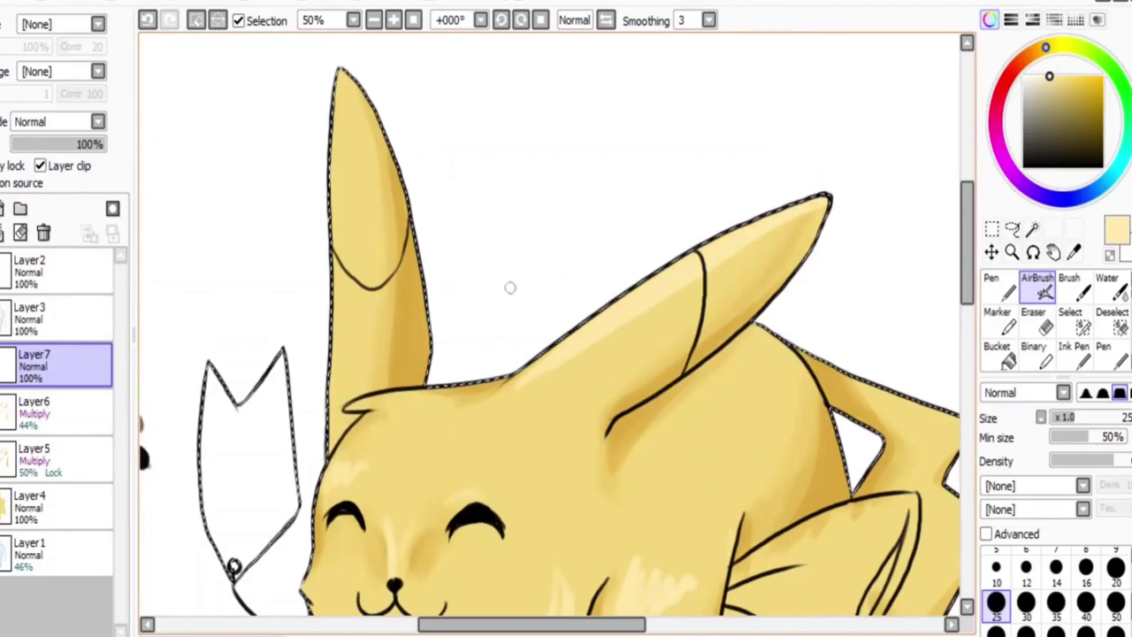
{"action": "scroll", "coordinate": [511, 286], "scroll_direction": "down", "scroll_amount": 3}
{"action": "scroll", "coordinate": [664, 230], "scroll_direction": "down", "scroll_amount": 3}
{"action": "left_click_drag", "start_coordinate": [663, 203], "coordinate": [690, 252]}
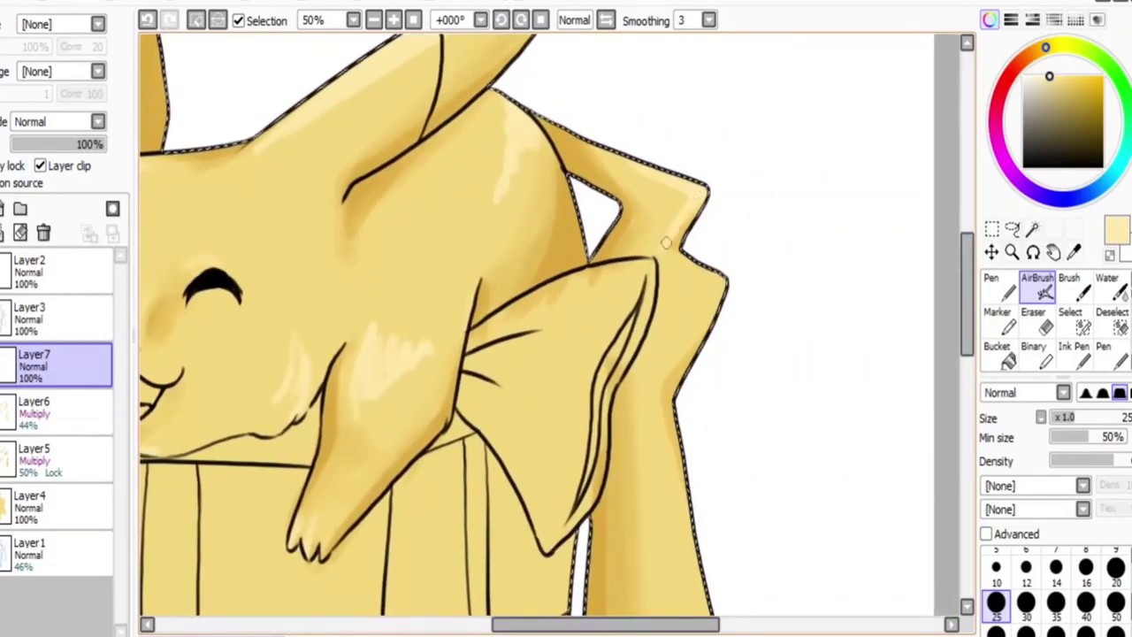
{"action": "left_click_drag", "start_coordinate": [655, 301], "coordinate": [707, 398]}
{"action": "scroll", "coordinate": [681, 354], "scroll_direction": "down", "scroll_amount": 3}
{"action": "left_click_drag", "start_coordinate": [699, 194], "coordinate": [726, 530]}
Blend the highlights on the tail, back, cheek and arm using the Water tool at size 35, with the colour wheel hidden
{"action": "left_click", "coordinate": [1108, 287]}
{"action": "left_click", "coordinate": [990, 19]}
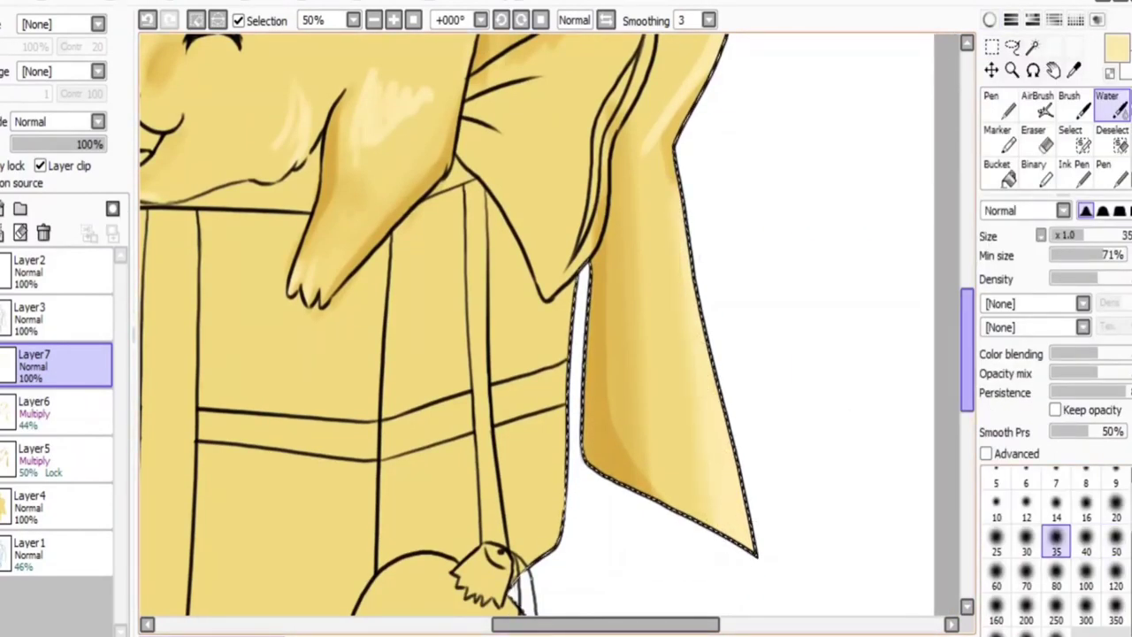
{"action": "scroll", "coordinate": [667, 416], "scroll_direction": "up", "scroll_amount": 3}
{"action": "scroll", "coordinate": [512, 217], "scroll_direction": "left", "scroll_amount": 5}
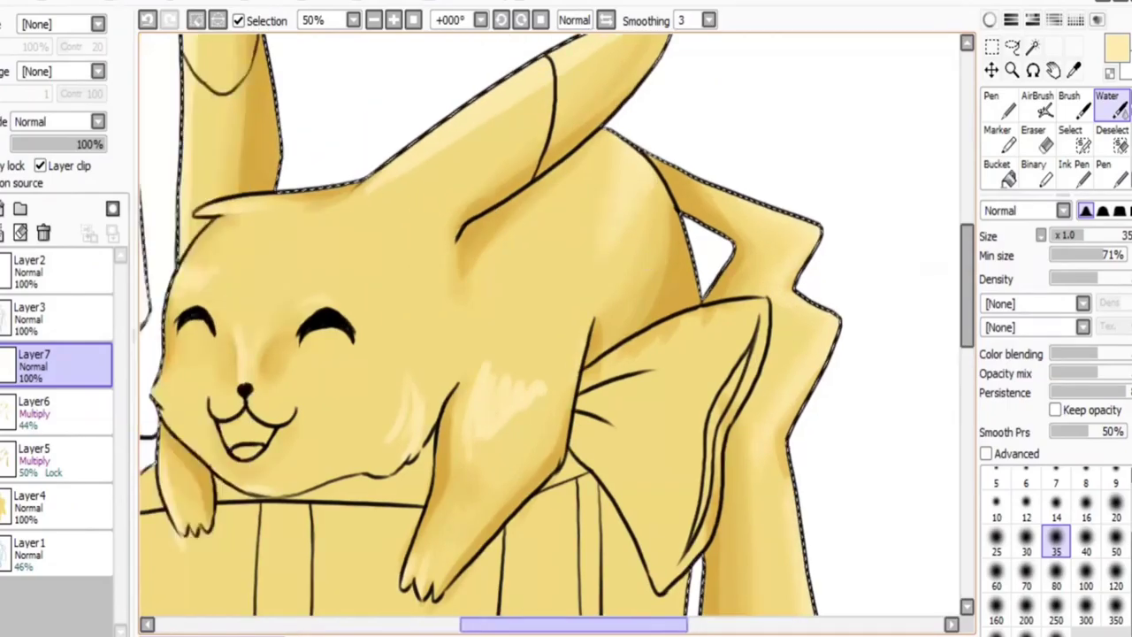
{"action": "key", "text": "a"}
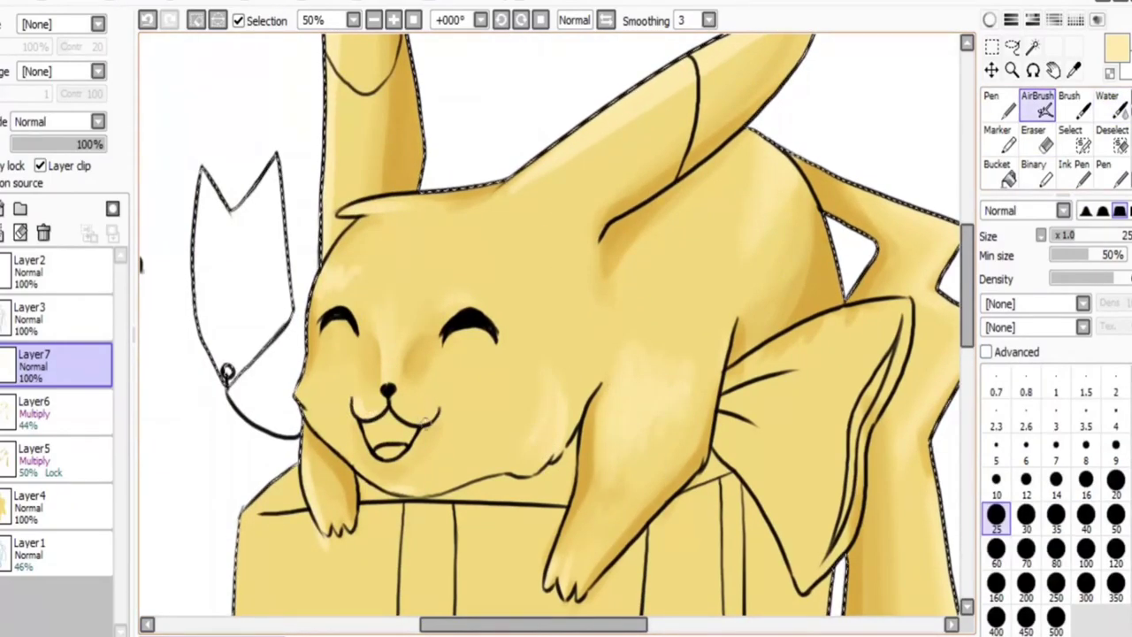
Set the pale yellow highlight layer's blending mode to Screen and its opacity to 66%
{"action": "key", "text": "w"}
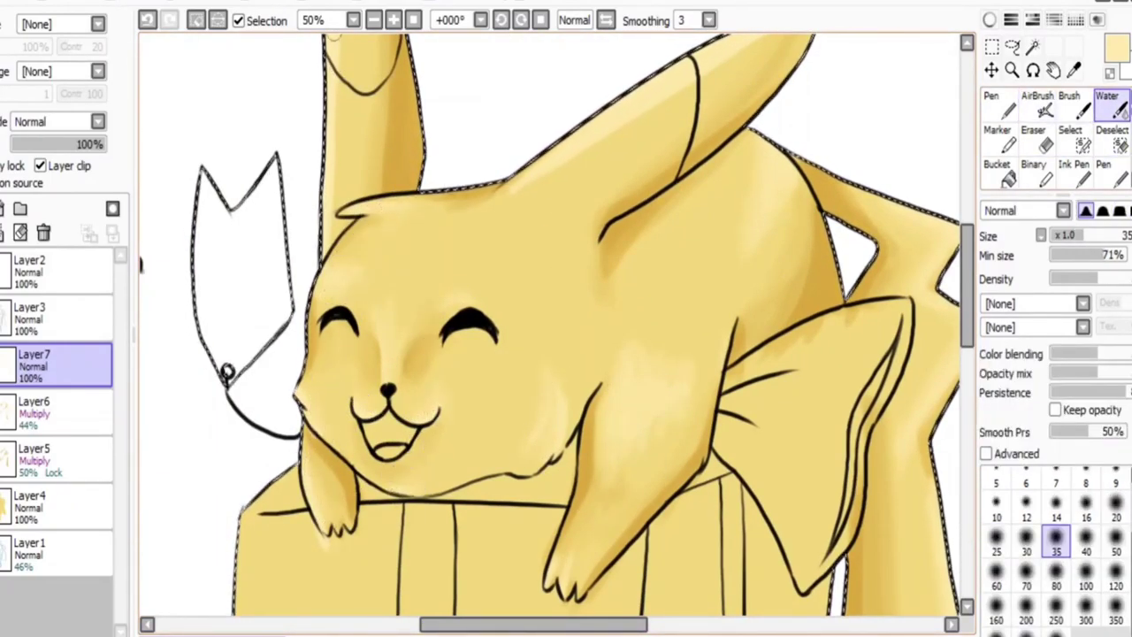
{"action": "scroll", "coordinate": [565, 292], "scroll_direction": "up", "scroll_amount": 1}
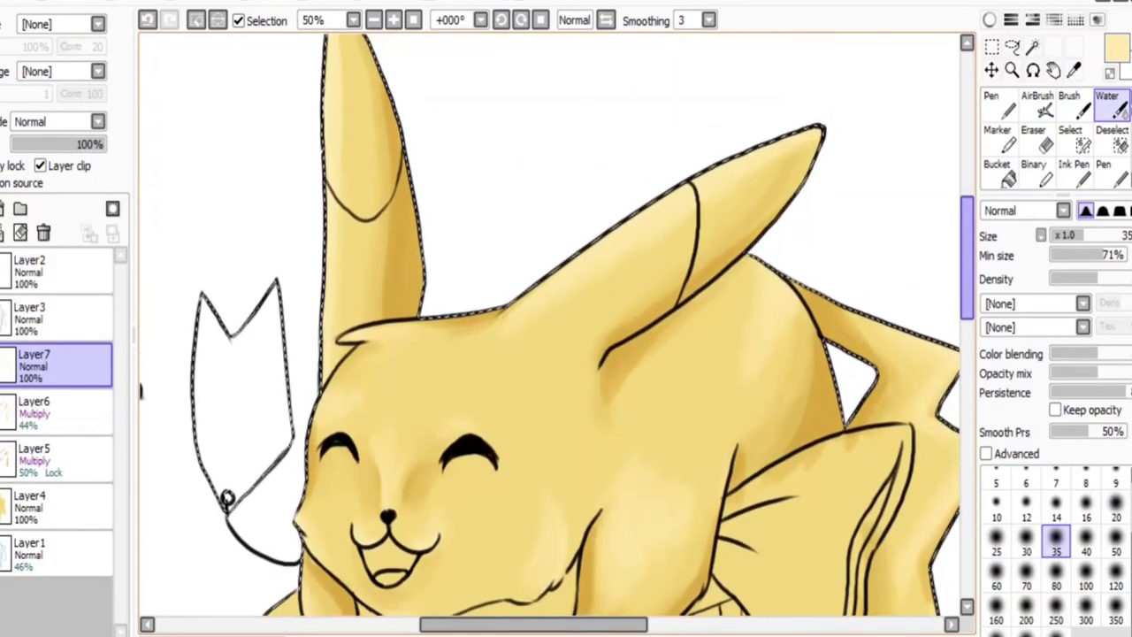
{"action": "scroll", "coordinate": [565, 292], "scroll_direction": "up", "scroll_amount": 2}
{"action": "scroll", "coordinate": [496, 292], "scroll_direction": "down", "scroll_amount": 4}
{"action": "key", "text": "Page_Down"}
{"action": "key", "text": "Page_Down"}
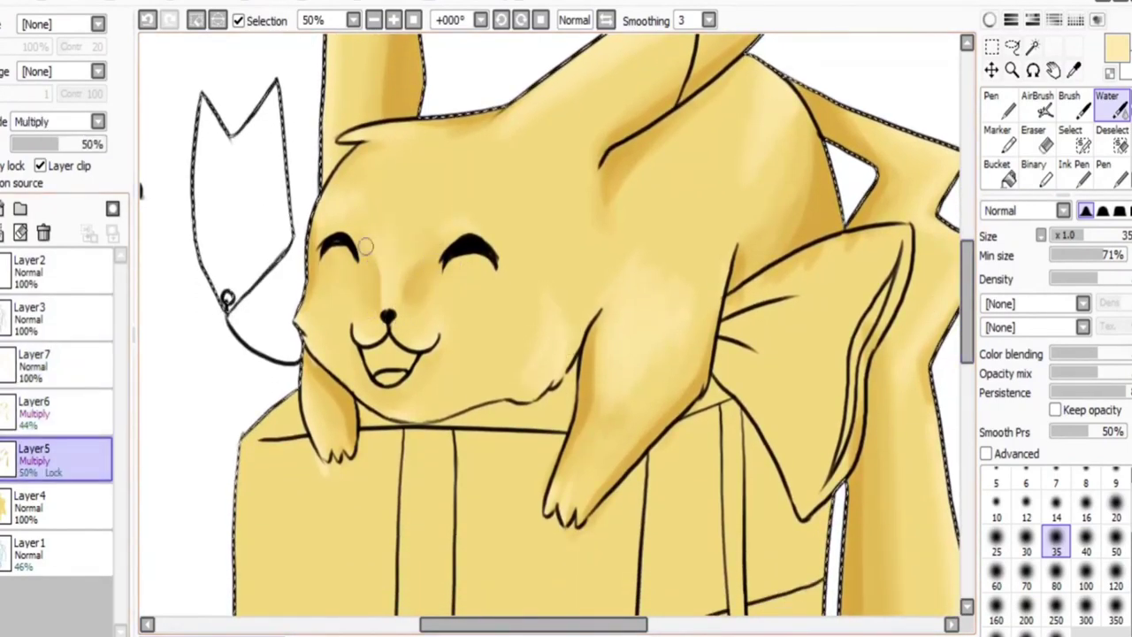
{"action": "key", "text": "Page_Up"}
{"action": "key", "text": "Page_Up"}
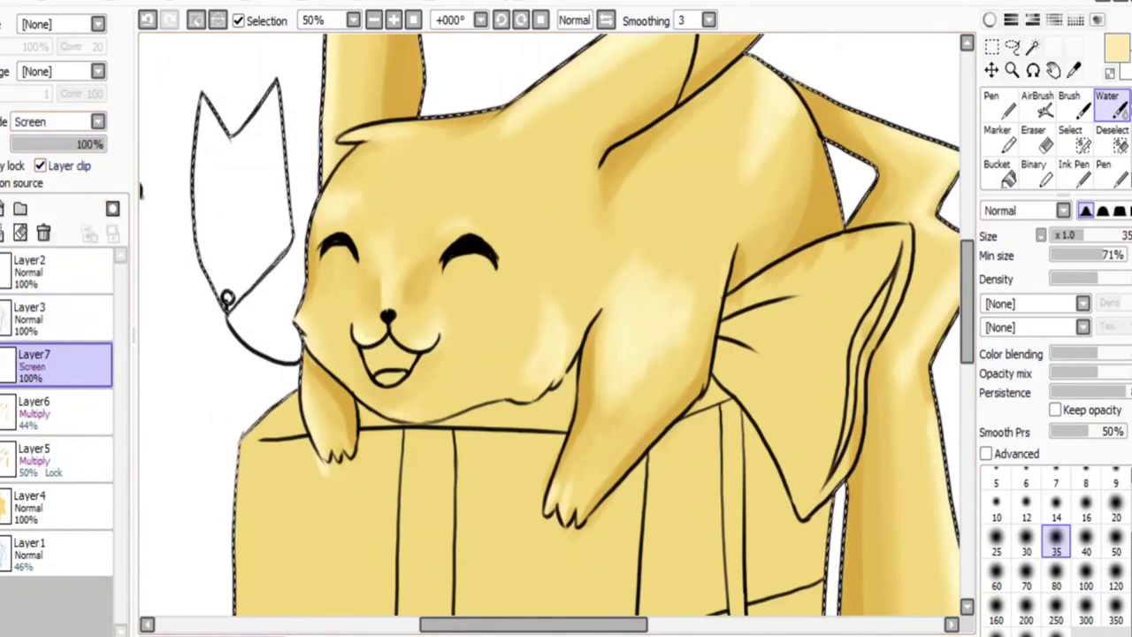
{"action": "key", "text": "minus"}
{"action": "scroll", "coordinate": [555, 325], "scroll_direction": "up", "scroll_amount": 2}
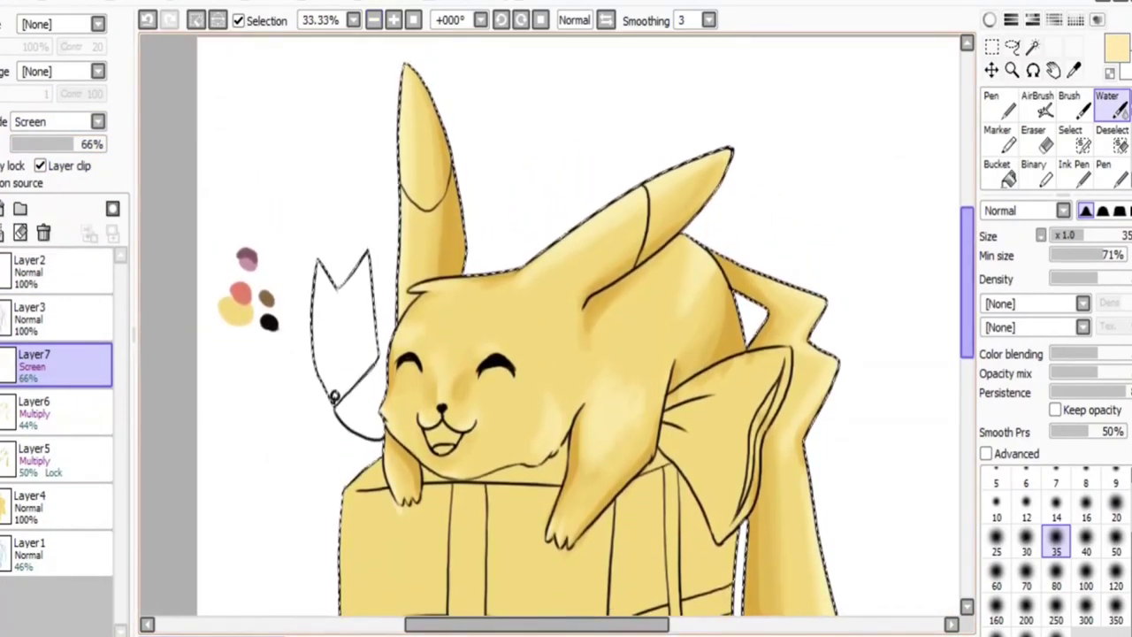
Blend the highlights on the back and tail using the Water tool at size 80
{"action": "key", "text": "bracketright"}
{"action": "key", "text": "bracketright"}
{"action": "key", "text": "bracketright"}
{"action": "key", "text": "bracketright"}
{"action": "key", "text": "bracketright"}
{"action": "mouse_move", "coordinate": [643, 307]}
{"action": "left_mouse_down"}
{"action": "mouse_move", "coordinate": [700, 303]}
{"action": "mouse_move", "coordinate": [558, 269]}
{"action": "mouse_move", "coordinate": [508, 414]}
{"action": "mouse_move", "coordinate": [789, 468]}
{"action": "mouse_move", "coordinate": [790, 340]}
{"action": "mouse_move", "coordinate": [786, 445]}
{"action": "left_mouse_up"}
On a new layer, paint salmon-red cheek patches on both sides of the face using the AirBrush at size 25
{"action": "key", "text": "ctrl+shift+n"}
{"action": "scroll", "coordinate": [436, 340], "scroll_direction": "up", "scroll_amount": 2}
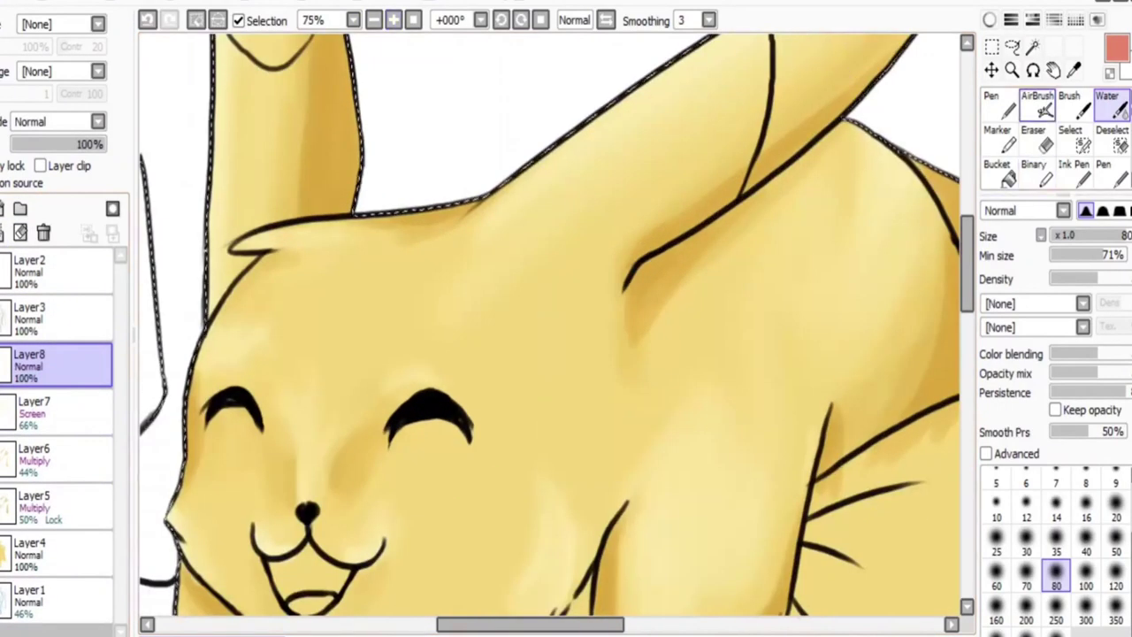
{"action": "key", "text": "a"}
{"action": "mouse_move", "coordinate": [436, 340]}
{"action": "left_mouse_down"}
{"action": "mouse_move", "coordinate": [215, 366]}
{"action": "mouse_move", "coordinate": [182, 354]}
{"action": "mouse_move", "coordinate": [481, 328]}
{"action": "mouse_move", "coordinate": [465, 334]}
{"action": "left_mouse_up"}
{"action": "key", "text": "ctrl+z"}
{"action": "key", "text": "ctrl+z"}
{"action": "mouse_move", "coordinate": [186, 349]}
{"action": "left_mouse_down"}
{"action": "mouse_move", "coordinate": [176, 318]}
{"action": "mouse_move", "coordinate": [185, 354]}
{"action": "left_mouse_up"}
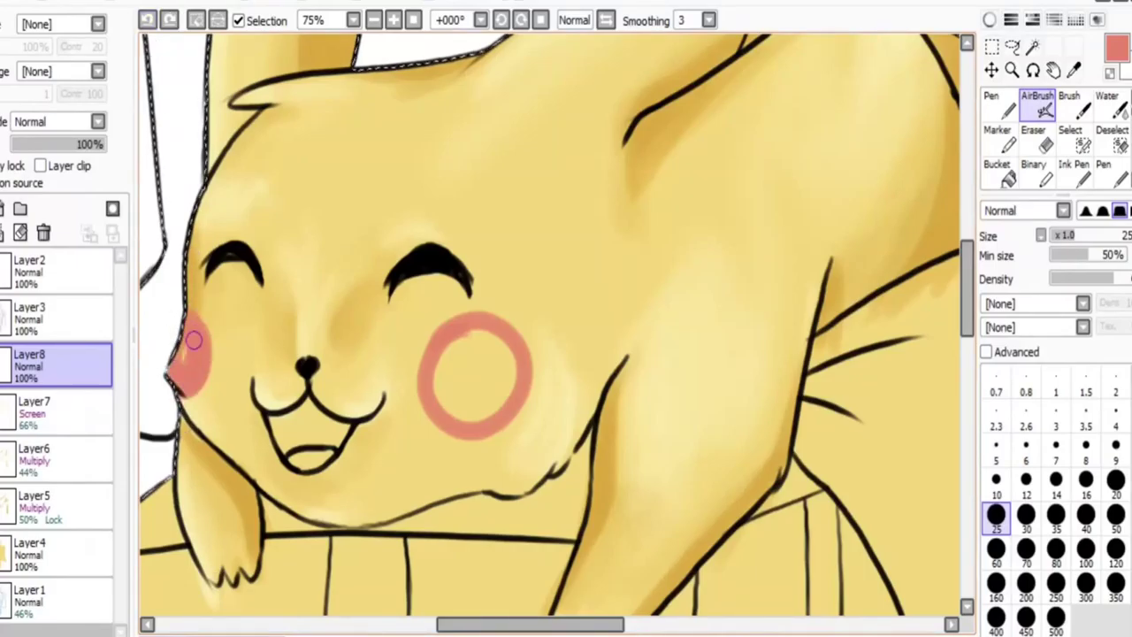
{"action": "left_click_drag", "start_coordinate": [460, 354], "coordinate": [483, 406]}
Lock the cheek layer's opacity and recolour both cheeks in a stronger red at brush size 40
{"action": "left_click", "coordinate": [990, 20]}
{"action": "left_click", "coordinate": [1082, 85]}
{"action": "scroll", "coordinate": [1052, 583], "scroll_direction": "down", "scroll_amount": 1}
{"action": "left_click", "coordinate": [1086, 624]}
{"action": "mouse_move", "coordinate": [478, 354]}
{"action": "left_mouse_down"}
{"action": "mouse_move", "coordinate": [412, 412]}
{"action": "mouse_move", "coordinate": [191, 371]}
{"action": "left_mouse_up"}
{"action": "key", "text": "ctrl+minus"}
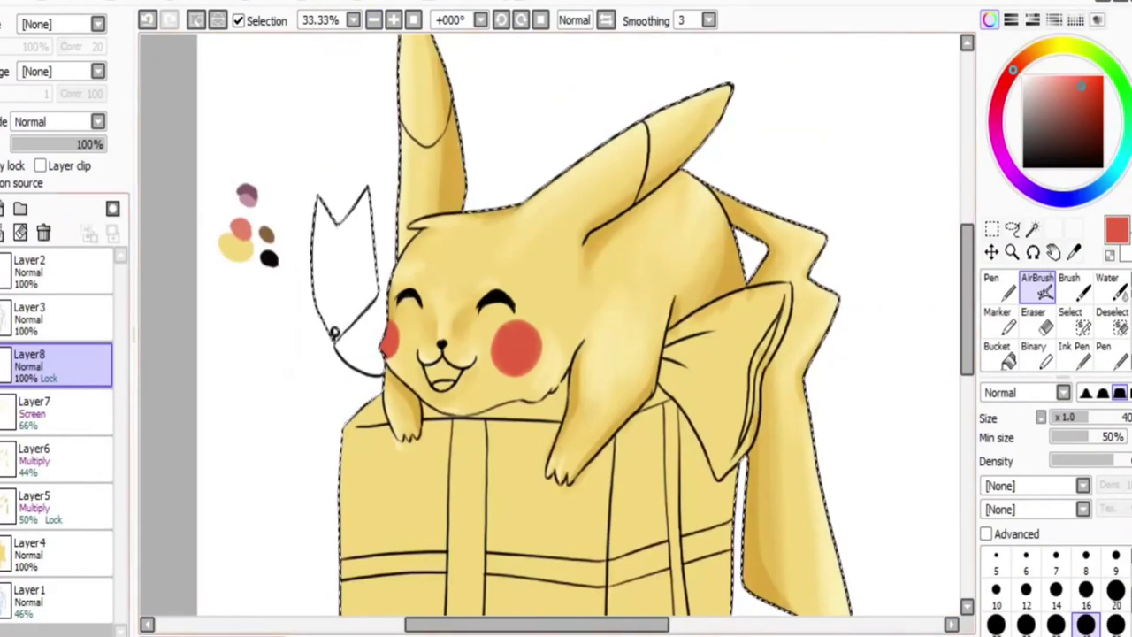
Unlock the layer and paint the open mouth's interior dark magenta and the tongue dusty pink at brush size 16
{"action": "left_click", "coordinate": [1049, 120]}
{"action": "key", "text": "ctrl+plus"}
{"action": "left_click", "coordinate": [1086, 589]}
{"action": "mouse_move", "coordinate": [282, 447]}
{"action": "left_mouse_down"}
{"action": "mouse_move", "coordinate": [273, 417]}
{"action": "mouse_move", "coordinate": [305, 411]}
{"action": "mouse_move", "coordinate": [300, 456]}
{"action": "left_mouse_up"}
{"action": "left_click", "coordinate": [1072, 113]}
{"action": "left_click_drag", "start_coordinate": [354, 354], "coordinate": [686, 354]}
{"action": "left_click", "coordinate": [1037, 82]}
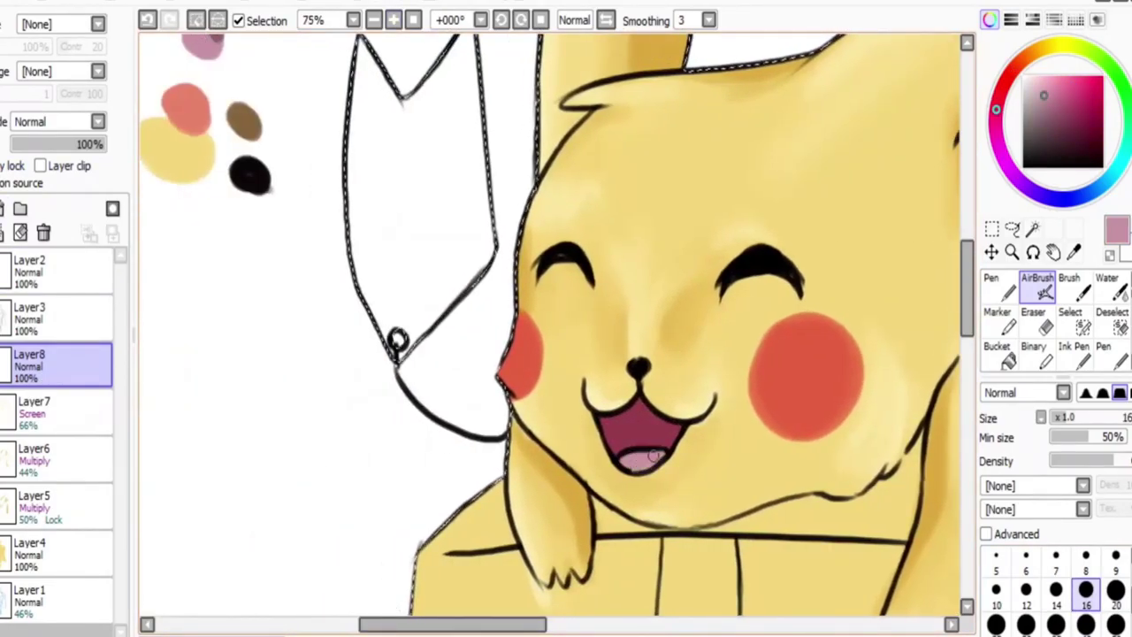
Add pale pink highlights to the tongue at size 8 and shade the mouth's interior dark crimson at size 16
{"action": "left_click", "coordinate": [1086, 556]}
{"action": "left_click_drag", "start_coordinate": [623, 458], "coordinate": [641, 460]}
{"action": "left_click", "coordinate": [999, 95]}
{"action": "left_click", "coordinate": [1079, 128]}
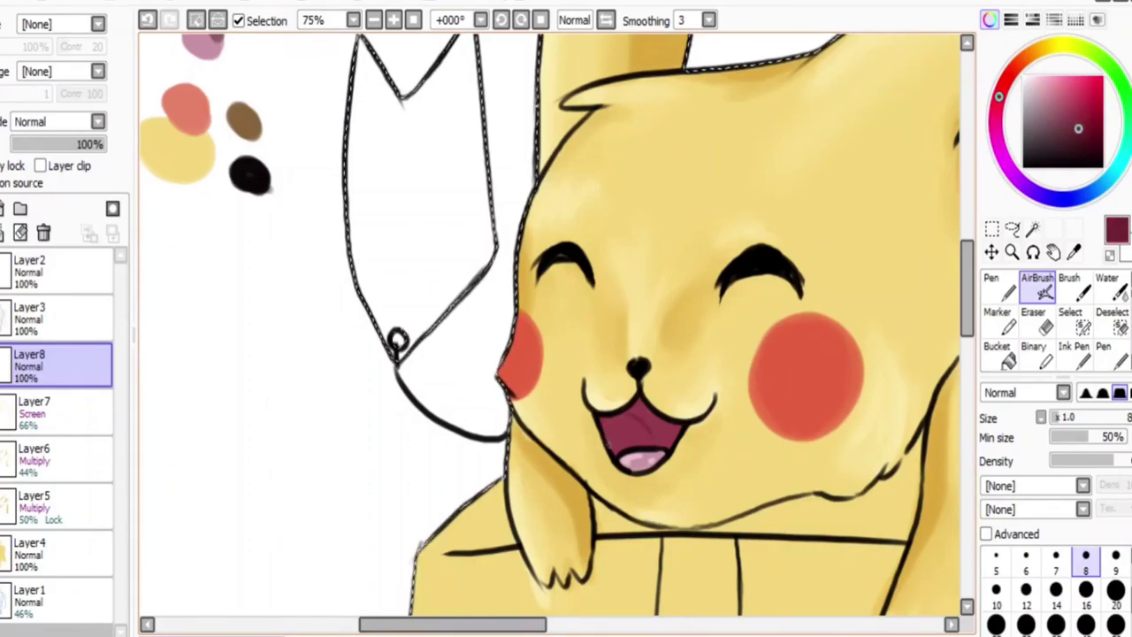
{"action": "left_click", "coordinate": [1086, 589]}
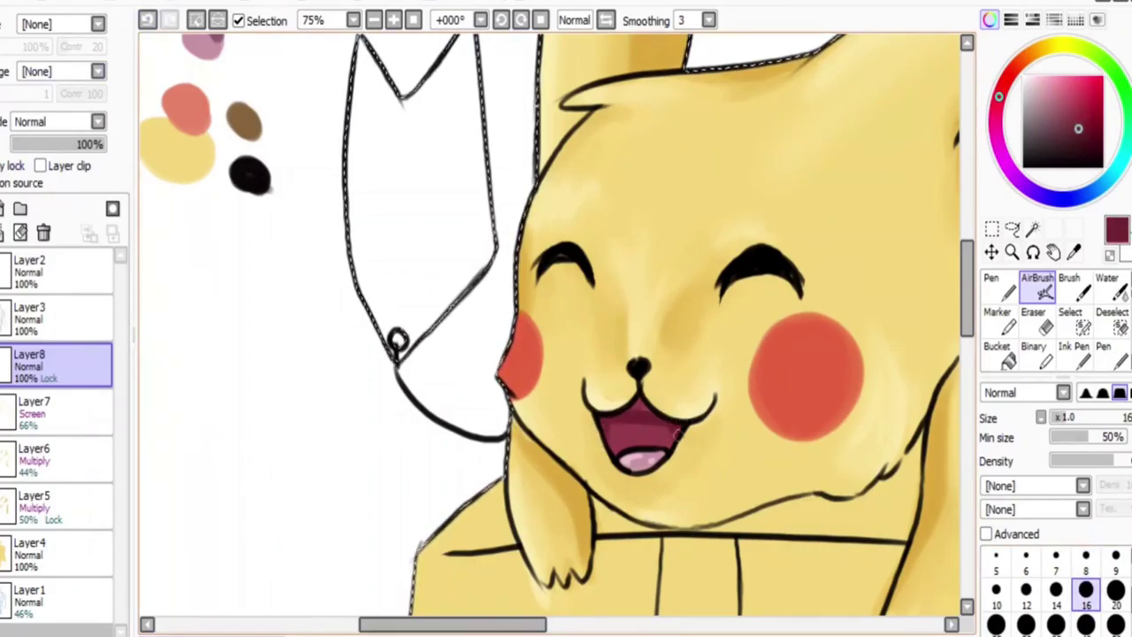
{"action": "left_click_drag", "start_coordinate": [620, 353], "coordinate": [419, 354]}
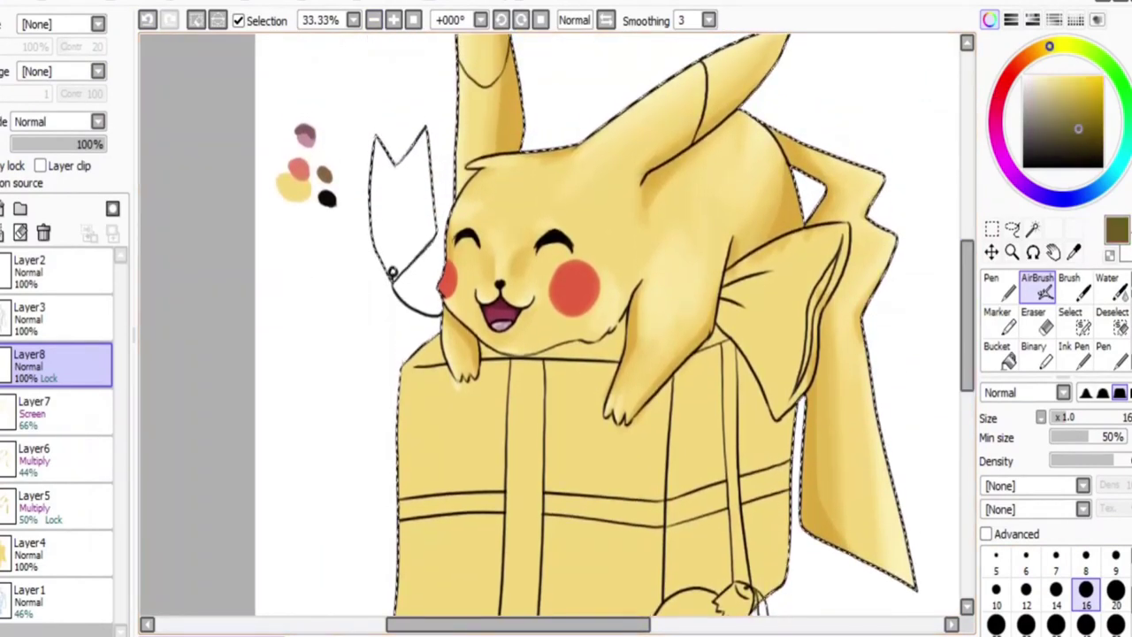
On a new layer, fill the notched gift tag with pale cream
{"action": "left_click_drag", "start_coordinate": [389, 168], "coordinate": [416, 221]}
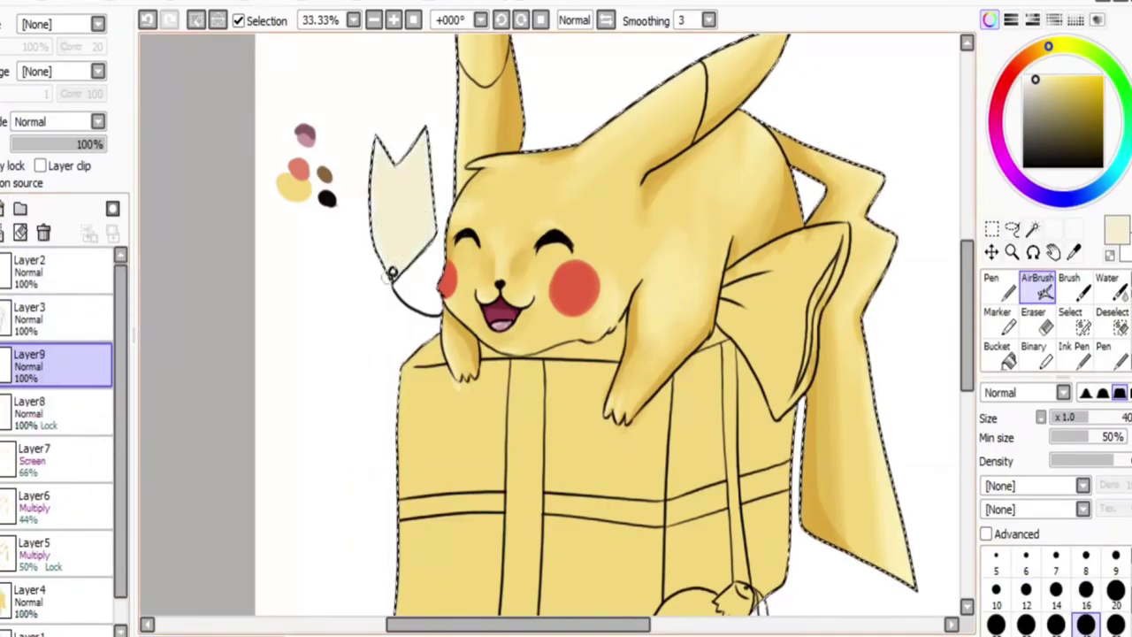
{"action": "scroll", "coordinate": [403, 263], "scroll_direction": "up", "scroll_amount": 3}
{"action": "key", "text": "Delete"}
{"action": "key", "text": "Delete"}
{"action": "key", "text": "Delete"}
{"action": "key", "text": "Delete"}
{"action": "scroll", "coordinate": [548, 328], "scroll_direction": "up", "scroll_amount": 3}
On another new layer, paint a small yellow Pikachu head with two long ears on the tag at brush size 14
{"action": "left_click", "coordinate": [1056, 590]}
{"action": "mouse_move", "coordinate": [531, 367]}
{"action": "left_mouse_down"}
{"action": "mouse_move", "coordinate": [540, 350]}
{"action": "mouse_move", "coordinate": [508, 357]}
{"action": "left_mouse_up"}
{"action": "key", "text": "ctrl+z"}
{"action": "left_click", "coordinate": [3, 209]}
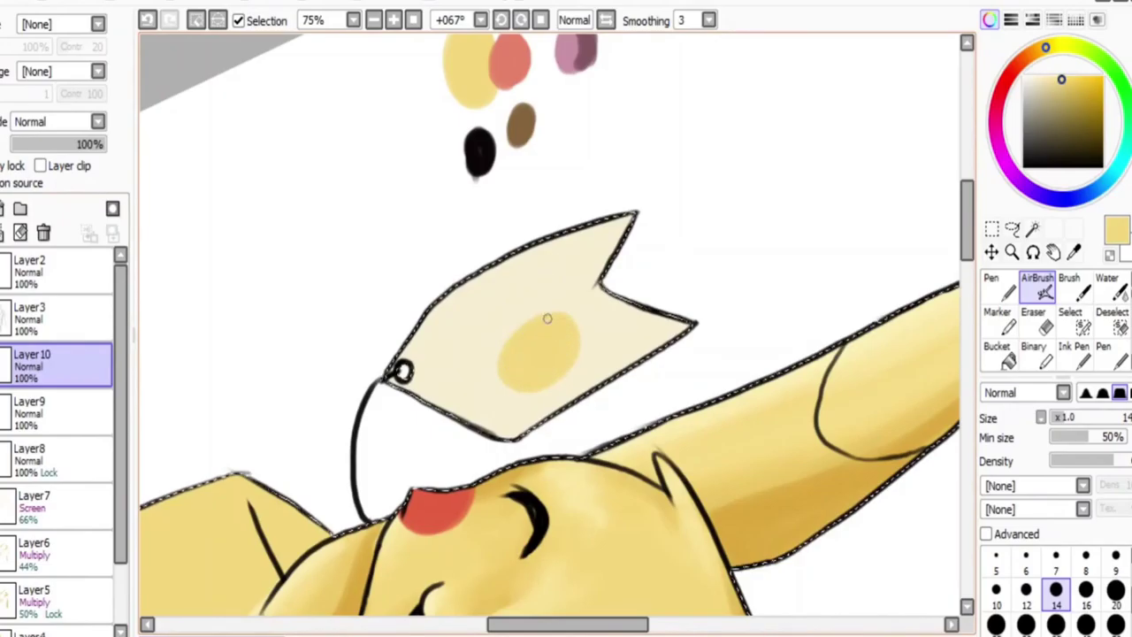
{"action": "left_click_drag", "start_coordinate": [548, 319], "coordinate": [475, 334]}
Add two red cheeks and black ear tips to the small Pikachu head on the tag
{"action": "left_click", "coordinate": [997, 101]}
{"action": "left_click", "coordinate": [527, 370]}
{"action": "left_click", "coordinate": [561, 352]}
{"action": "left_click", "coordinate": [1072, 162]}
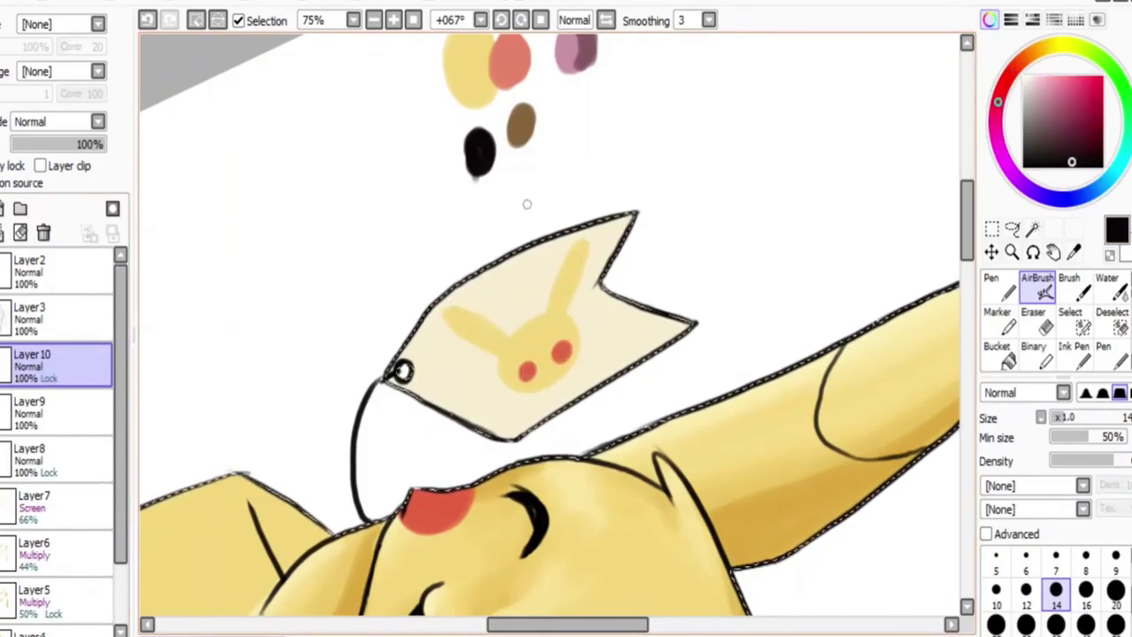
{"action": "mouse_move", "coordinate": [566, 252]}
{"action": "left_mouse_down"}
{"action": "mouse_move", "coordinate": [500, 332]}
{"action": "mouse_move", "coordinate": [531, 350]}
{"action": "left_mouse_up"}
{"action": "key", "text": "Home"}
{"action": "key", "text": "ctrl+plus"}
{"action": "key", "text": "ctrl+plus"}
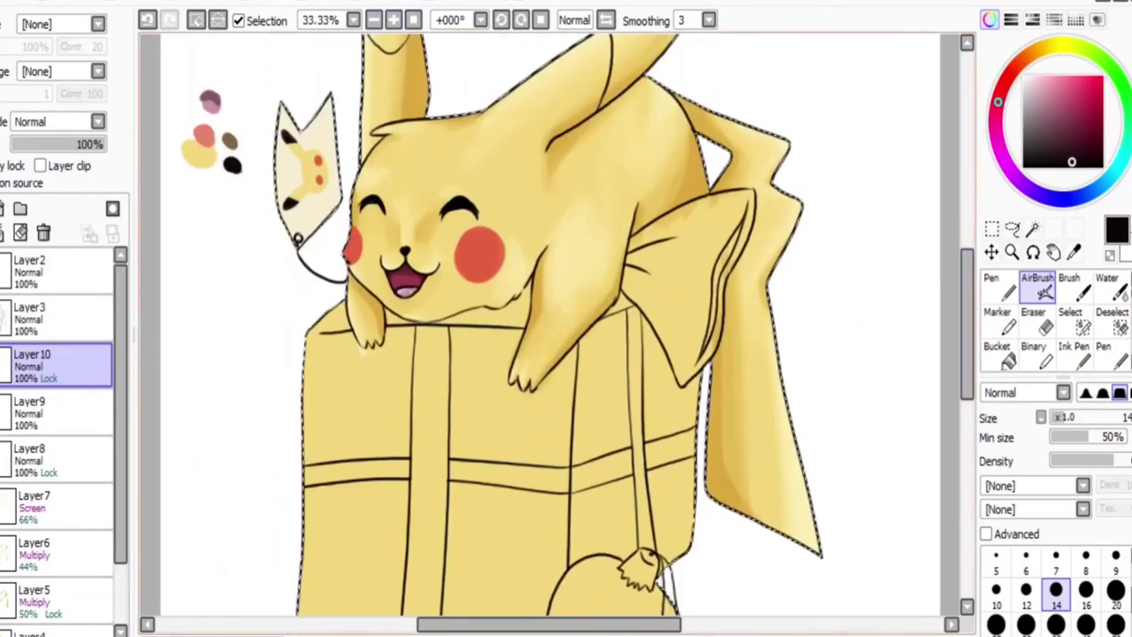
On a new clipped layer, shade the tag in muted tan at size 40, using Multiply mode at 41% opacity
{"action": "left_click", "coordinate": [57, 407]}
{"action": "left_click", "coordinate": [57, 363]}
{"action": "left_click", "coordinate": [40, 166]}
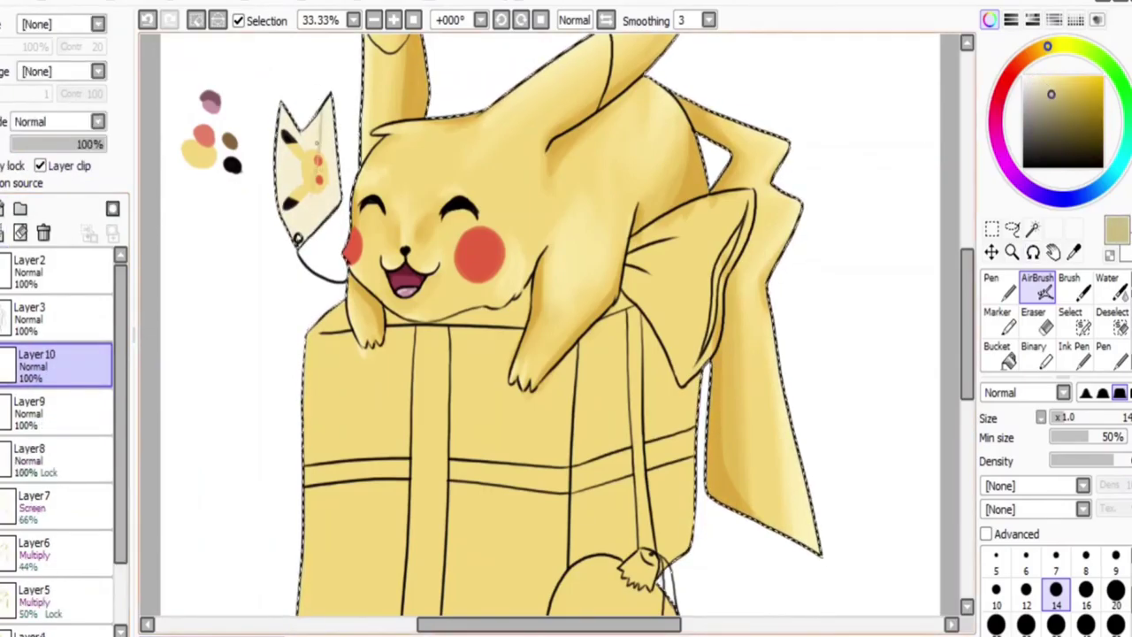
{"action": "key", "text": "bracketright"}
{"action": "key", "text": "bracketright"}
{"action": "key", "text": "bracketright"}
{"action": "key", "text": "bracketright"}
{"action": "key", "text": "bracketright"}
{"action": "key", "text": "bracketright"}
{"action": "left_click", "coordinate": [57, 121]}
{"action": "left_click_drag", "start_coordinate": [105, 143], "coordinate": [51, 143]}
On a new layer directly below the tag layer, paint crimson on the gift box along the bow's lower edge
{"action": "scroll", "coordinate": [531, 354], "scroll_direction": "down", "scroll_amount": 5}
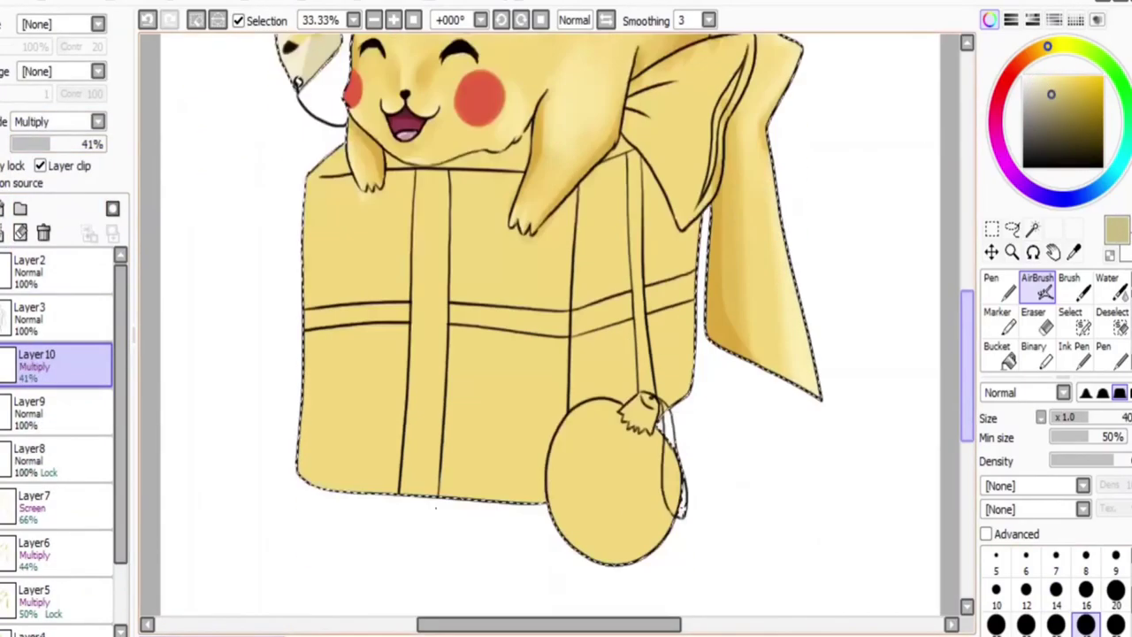
{"action": "left_click_drag", "start_coordinate": [57, 607], "coordinate": [57, 416]}
{"action": "left_click", "coordinate": [1005, 85]}
{"action": "left_click", "coordinate": [1081, 95]}
{"action": "key", "text": "ctrl+plus"}
{"action": "left_click_drag", "start_coordinate": [665, 116], "coordinate": [739, 253]}
Outline the gift box area in crimson around both paws and under the chin at brush size 16
{"action": "key", "text": "bracketleft"}
{"action": "key", "text": "bracketleft"}
{"action": "key", "text": "bracketleft"}
{"action": "key", "text": "bracketleft"}
{"action": "key", "text": "bracketleft"}
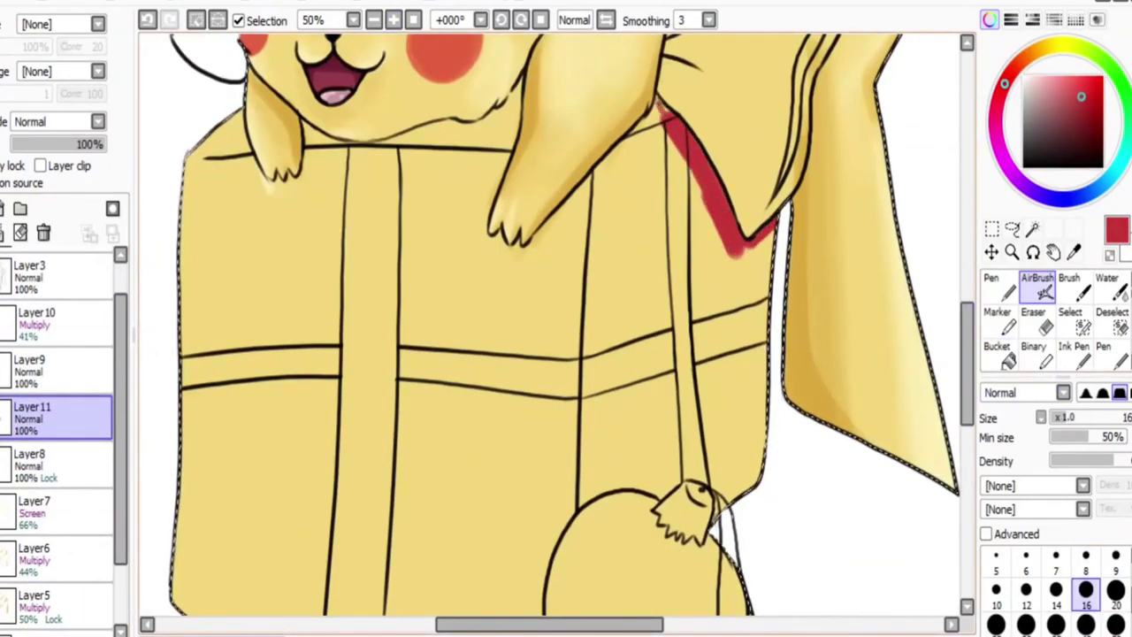
{"action": "mouse_move", "coordinate": [506, 246]}
{"action": "left_mouse_down"}
{"action": "mouse_move", "coordinate": [485, 226]}
{"action": "mouse_move", "coordinate": [510, 153]}
{"action": "left_mouse_up"}
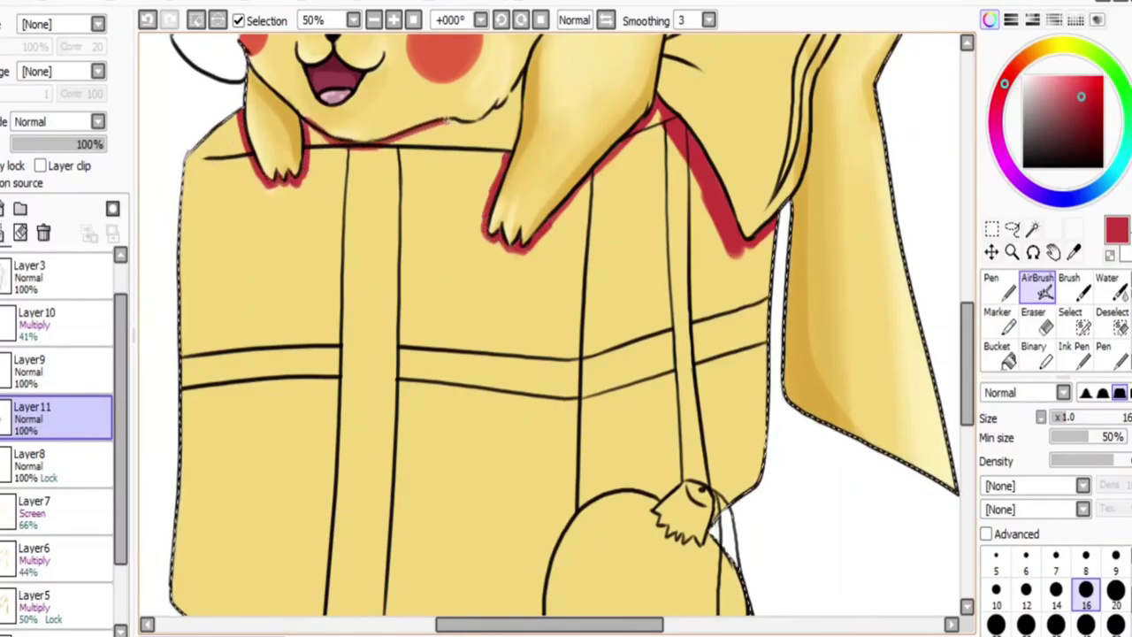
Paint crimson down the box's outer edge and around the round ornament, and fill the whole gift box
{"action": "key", "text": "e"}
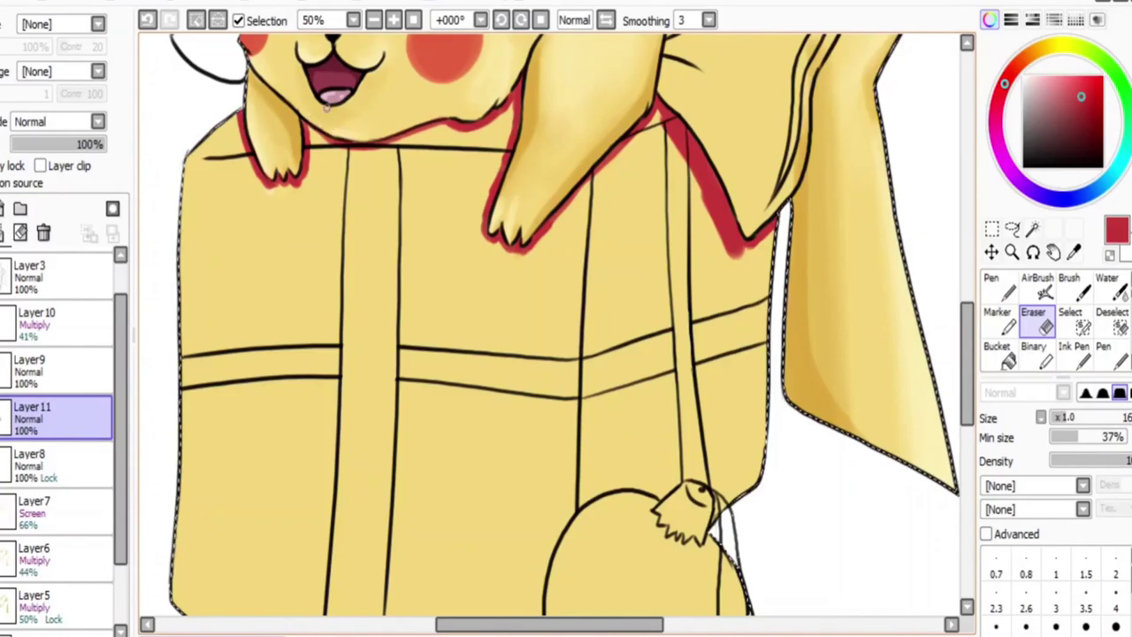
{"action": "key", "text": "e"}
{"action": "key", "text": "e"}
{"action": "key", "text": "e"}
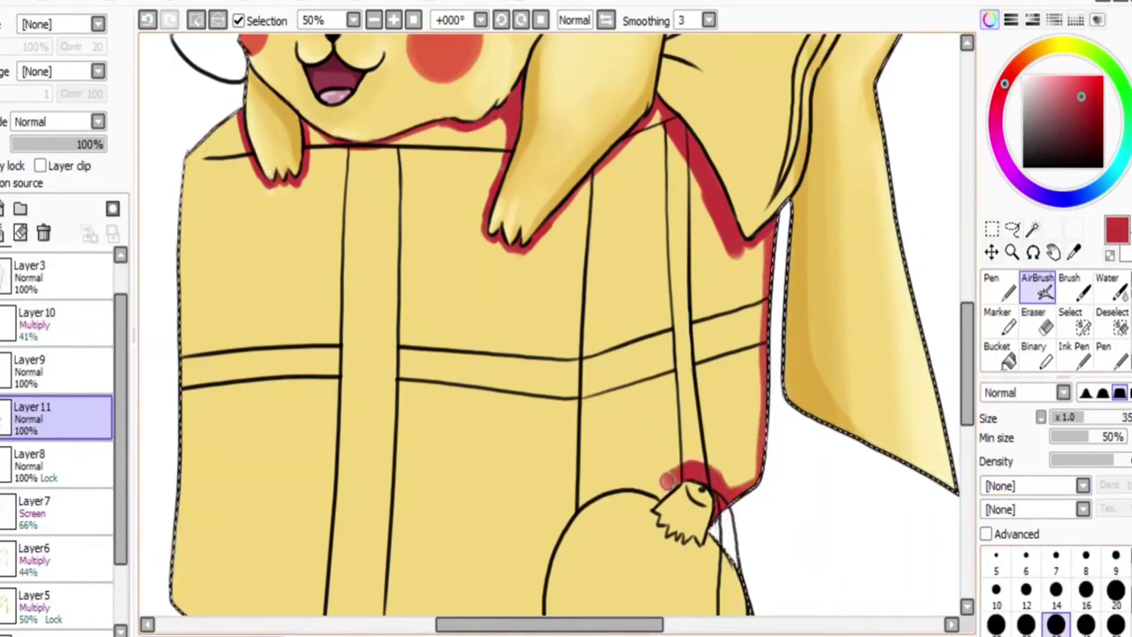
{"action": "left_click_drag", "start_coordinate": [630, 475], "coordinate": [530, 610]}
{"action": "key", "text": "bracketleft"}
{"action": "scroll", "coordinate": [535, 531], "scroll_direction": "down", "scroll_amount": 3}
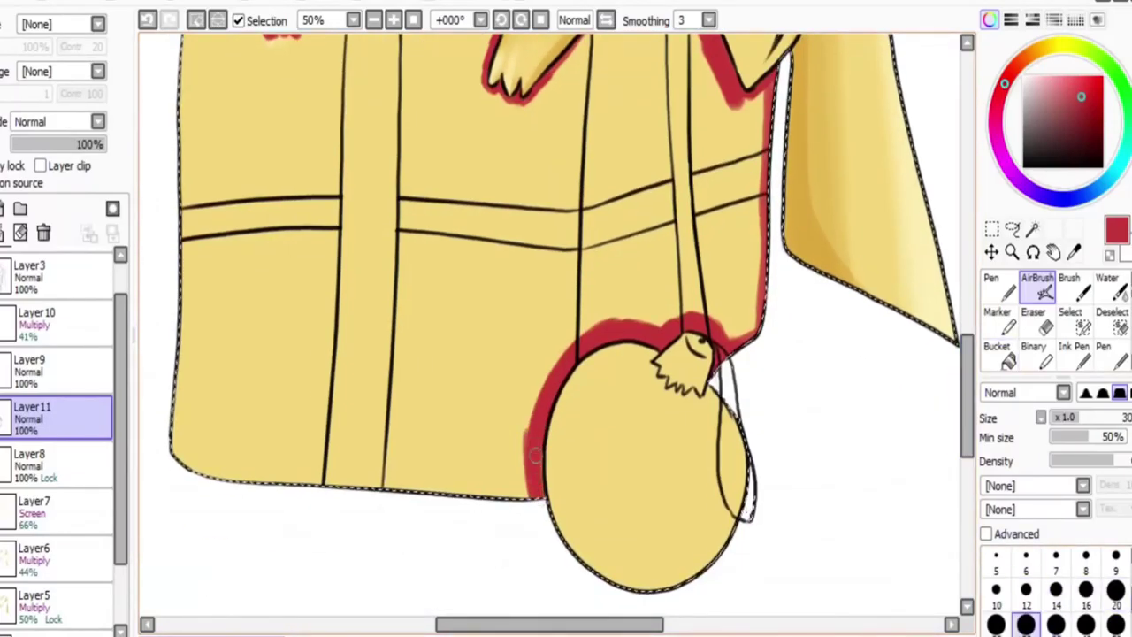
{"action": "scroll", "coordinate": [261, 489], "scroll_direction": "up", "scroll_amount": 2}
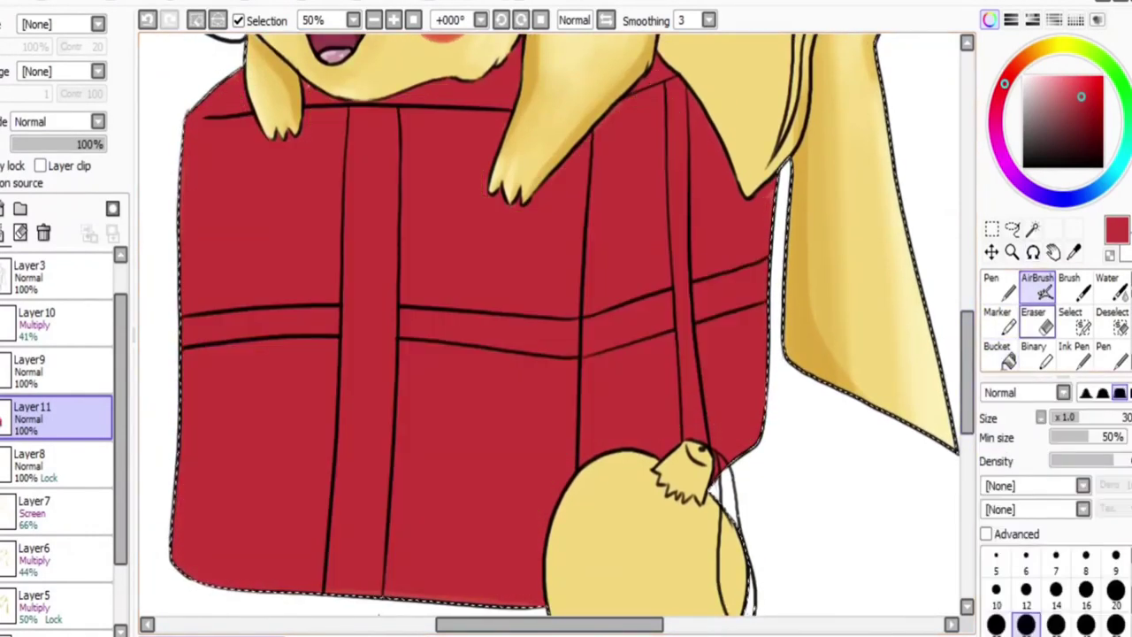
Touch up the edges of the gift box's crimson fill at brush size 8
{"action": "key", "text": "bracketleft"}
{"action": "key", "text": "bracketleft"}
{"action": "key", "text": "bracketleft"}
{"action": "key", "text": "bracketleft"}
{"action": "key", "text": "bracketleft"}
{"action": "key", "text": "bracketleft"}
{"action": "key", "text": "bracketleft"}
{"action": "key", "text": "bracketleft"}
{"action": "scroll", "coordinate": [549, 328], "scroll_direction": "up", "scroll_amount": 2}
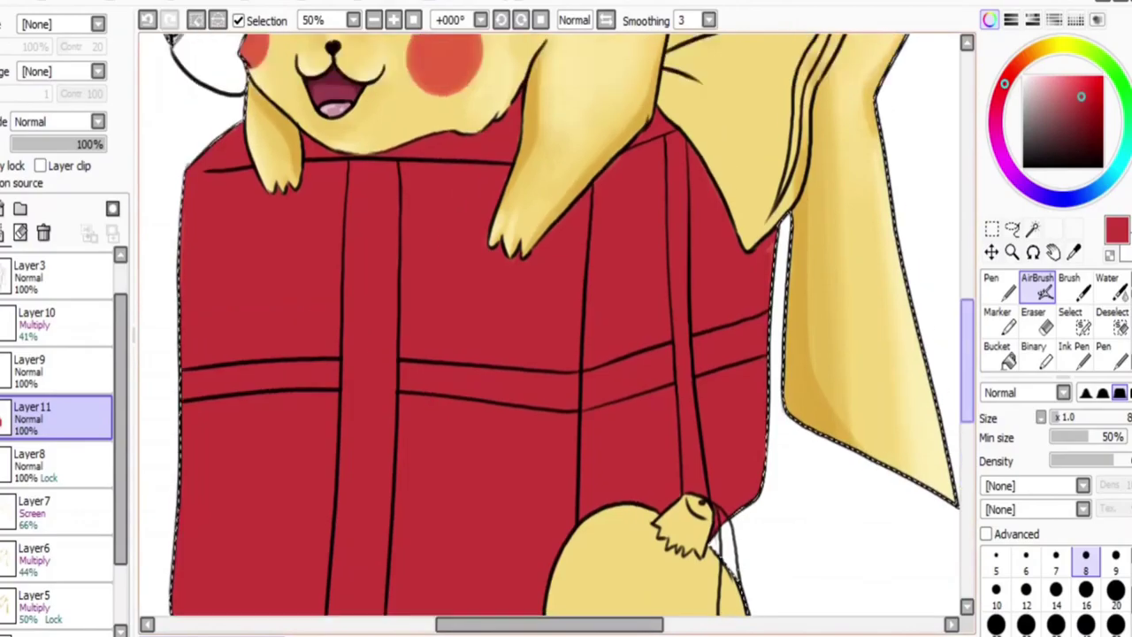
{"action": "key", "text": "ctrl+z"}
{"action": "key", "text": "ctrl+y"}
On a new clipped layer, paint dark red shadows under the near arm, below the bow and down the box's outer edge at size 35
{"action": "key", "text": "ctrl+shift+n"}
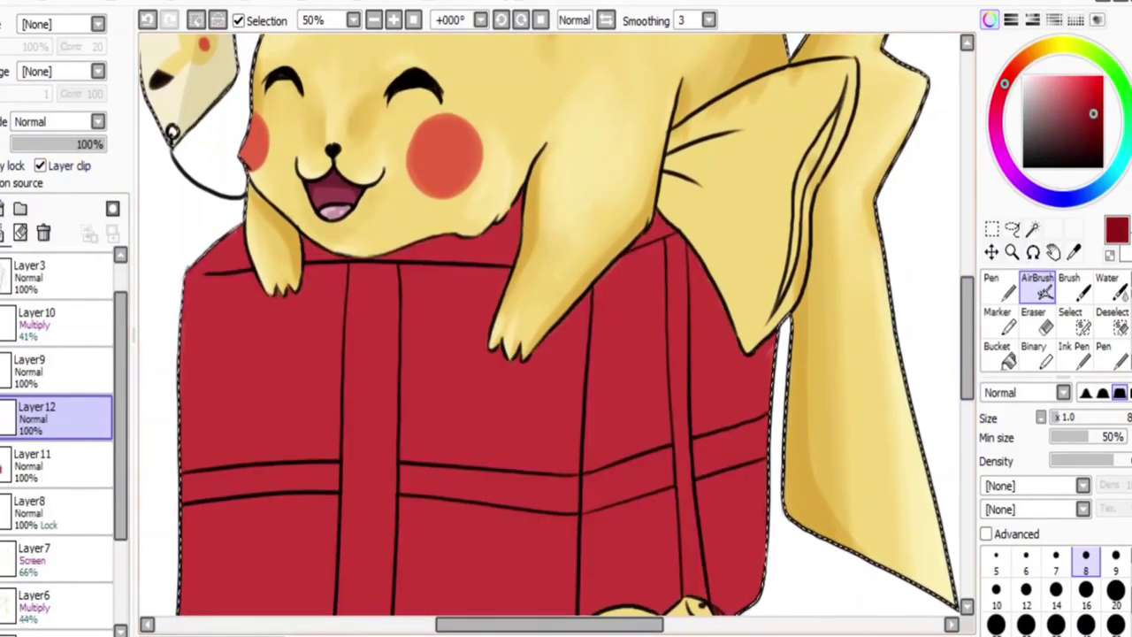
{"action": "key", "text": "bracketright"}
{"action": "key", "text": "bracketright"}
{"action": "key", "text": "bracketright"}
{"action": "key", "text": "bracketright"}
{"action": "key", "text": "bracketright"}
{"action": "key", "text": "bracketright"}
{"action": "key", "text": "bracketright"}
{"action": "key", "text": "bracketright"}
{"action": "mouse_move", "coordinate": [595, 300]}
{"action": "left_mouse_down"}
{"action": "mouse_move", "coordinate": [672, 269]}
{"action": "mouse_move", "coordinate": [736, 359]}
{"action": "left_mouse_up"}
{"action": "left_click_drag", "start_coordinate": [762, 372], "coordinate": [761, 602]}
{"action": "left_click", "coordinate": [766, 304], "text": "alt"}
{"action": "left_click", "coordinate": [754, 455], "text": "alt"}
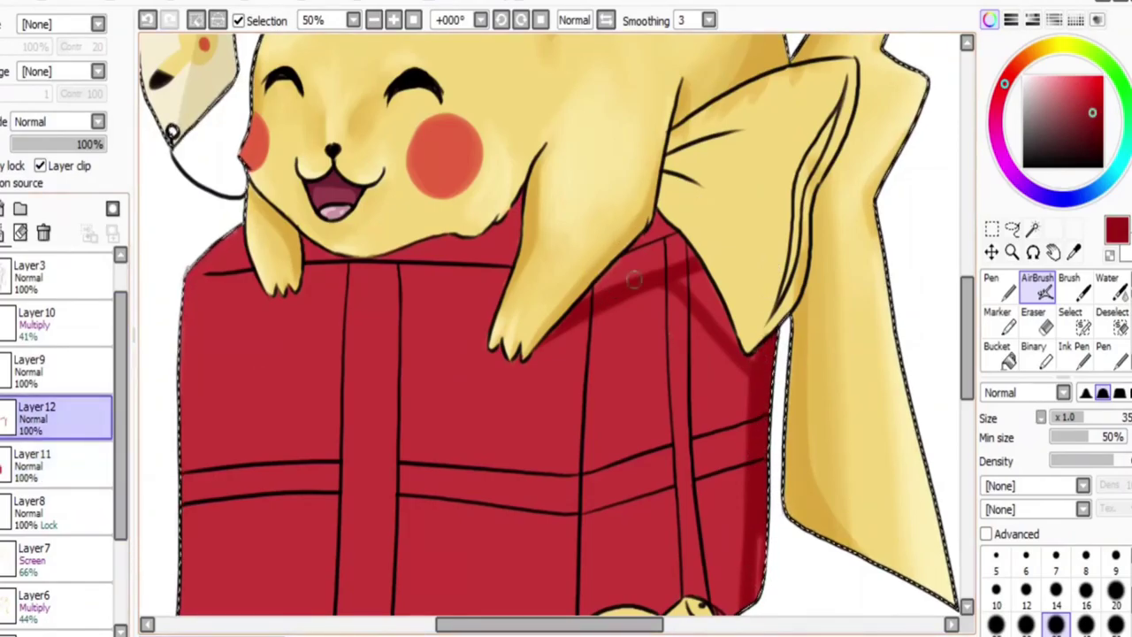
Shade the box's top face beneath the chin and paws, and its side face down to the ornament, in dark red
{"action": "left_click_drag", "start_coordinate": [588, 296], "coordinate": [690, 235]}
{"action": "left_click_drag", "start_coordinate": [619, 266], "coordinate": [712, 259]}
{"action": "left_click_drag", "start_coordinate": [482, 239], "coordinate": [292, 279]}
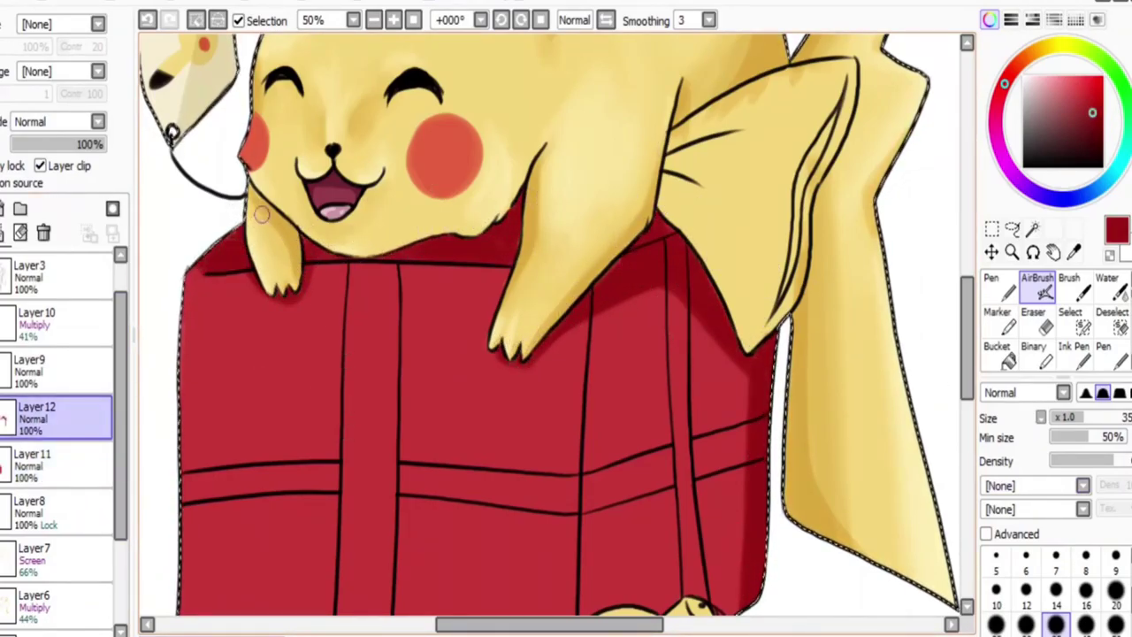
{"action": "scroll", "coordinate": [849, 311], "scroll_direction": "down", "scroll_amount": 5}
{"action": "mouse_move", "coordinate": [683, 325]}
{"action": "left_mouse_down"}
{"action": "mouse_move", "coordinate": [735, 177]}
{"action": "mouse_move", "coordinate": [739, 266]}
{"action": "left_mouse_up"}
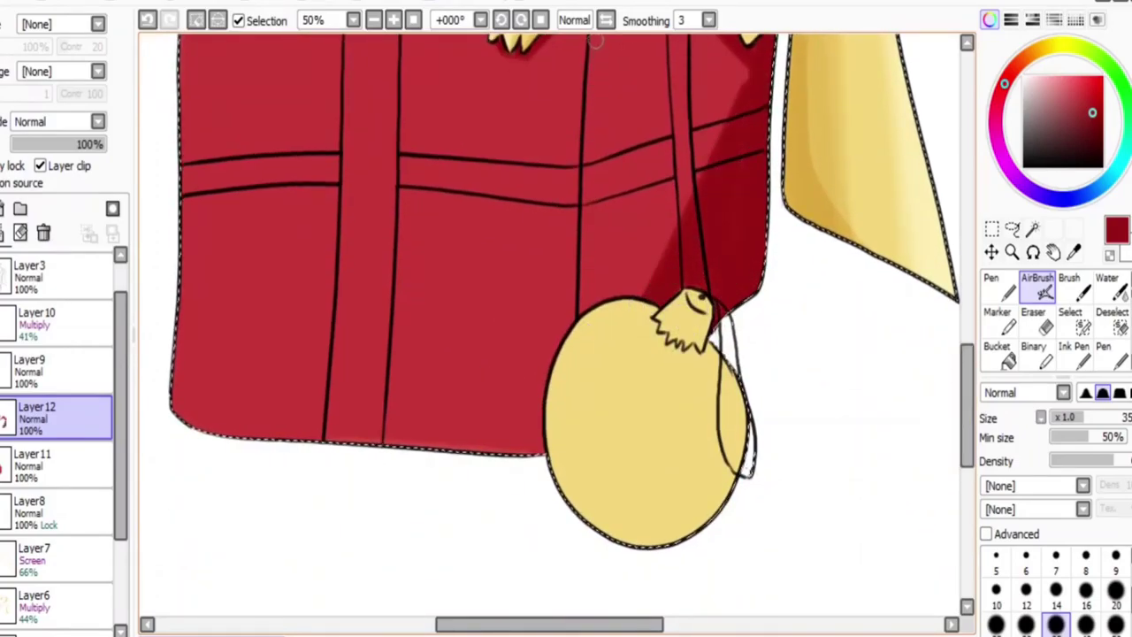
{"action": "scroll", "coordinate": [691, 266], "scroll_direction": "up", "scroll_amount": 3}
Clean up the edges of the box's base red layer near the bow using the Eraser at size 16
{"action": "left_click", "coordinate": [36, 460]}
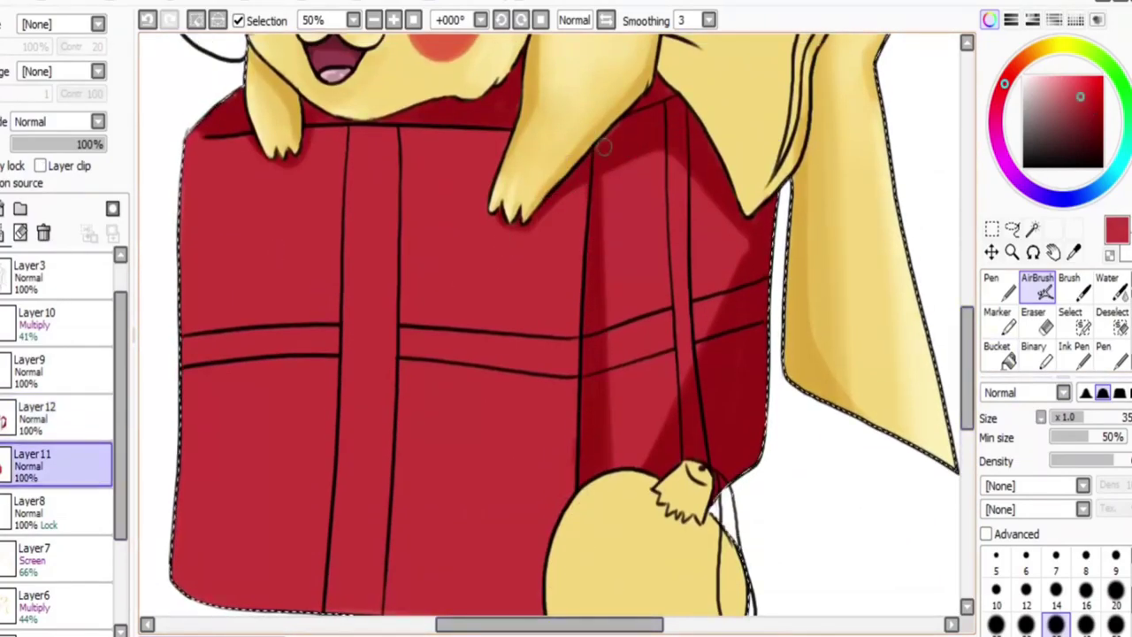
{"action": "key", "text": "e"}
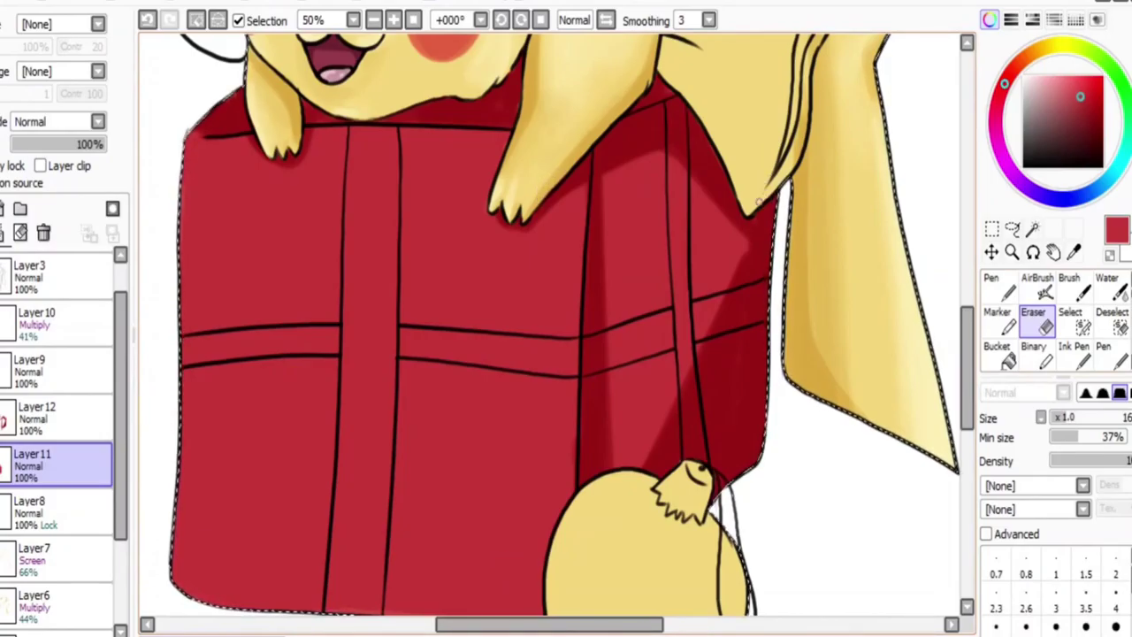
{"action": "scroll", "coordinate": [566, 327], "scroll_direction": "down", "scroll_amount": 1}
On the clipped shadow layer, shade the box's lower front, beside the vertical ribbon and beneath the horizontal ribbon, in dark red
{"action": "left_click", "coordinate": [35, 416]}
{"action": "key", "text": "a"}
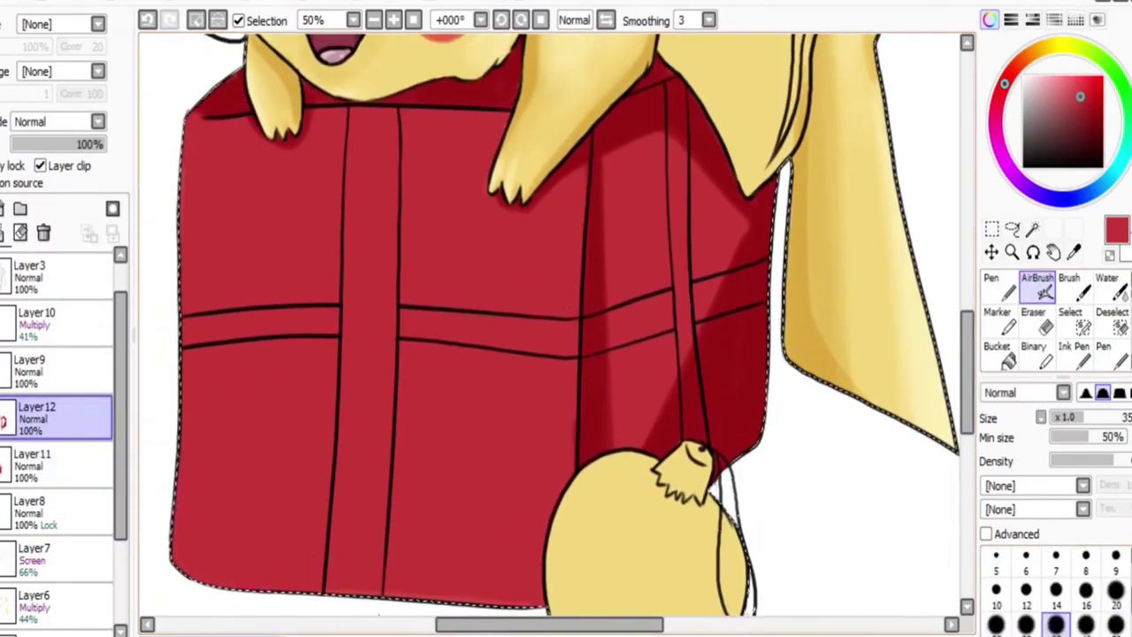
{"action": "left_click", "coordinate": [549, 541], "text": "alt"}
{"action": "key", "text": "]"}
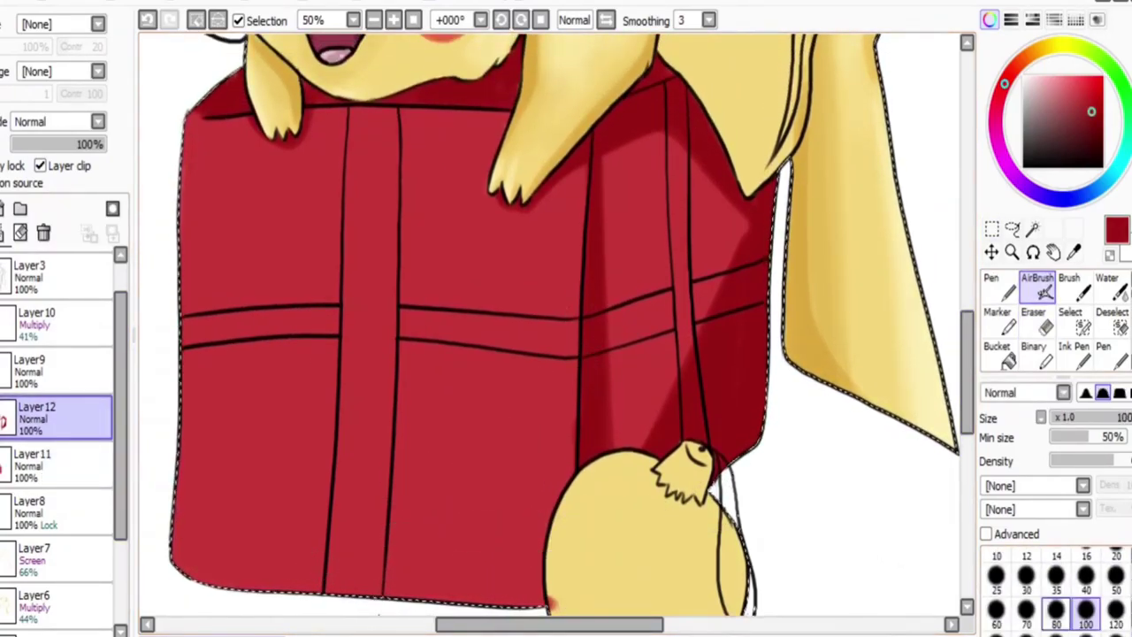
{"action": "left_click_drag", "start_coordinate": [230, 522], "coordinate": [518, 566]}
{"action": "left_click_drag", "start_coordinate": [195, 460], "coordinate": [540, 531]}
{"action": "left_click_drag", "start_coordinate": [398, 98], "coordinate": [398, 496]}
{"action": "mouse_move", "coordinate": [230, 345]}
{"action": "left_mouse_down"}
{"action": "mouse_move", "coordinate": [586, 352]}
{"action": "mouse_move", "coordinate": [688, 142]}
{"action": "left_mouse_up"}
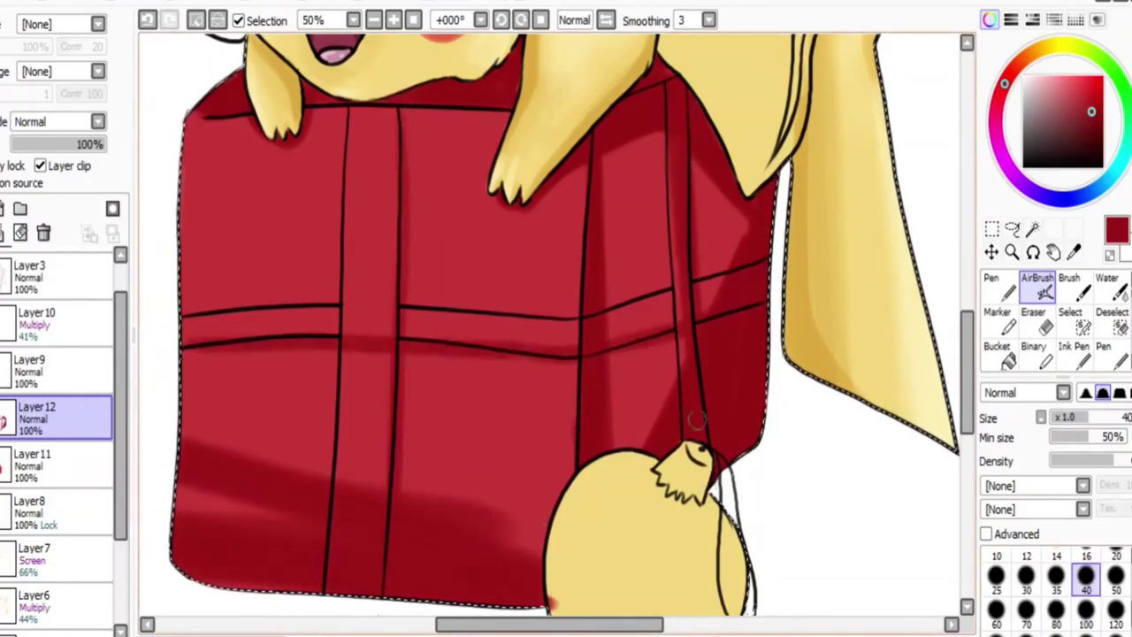
Blend the shadows across the box's front with Blur at size 80, and set the shadow layer to Multiply at 49% opacity
{"action": "left_click", "coordinate": [1104, 354]}
{"action": "left_click_drag", "start_coordinate": [303, 505], "coordinate": [258, 423]}
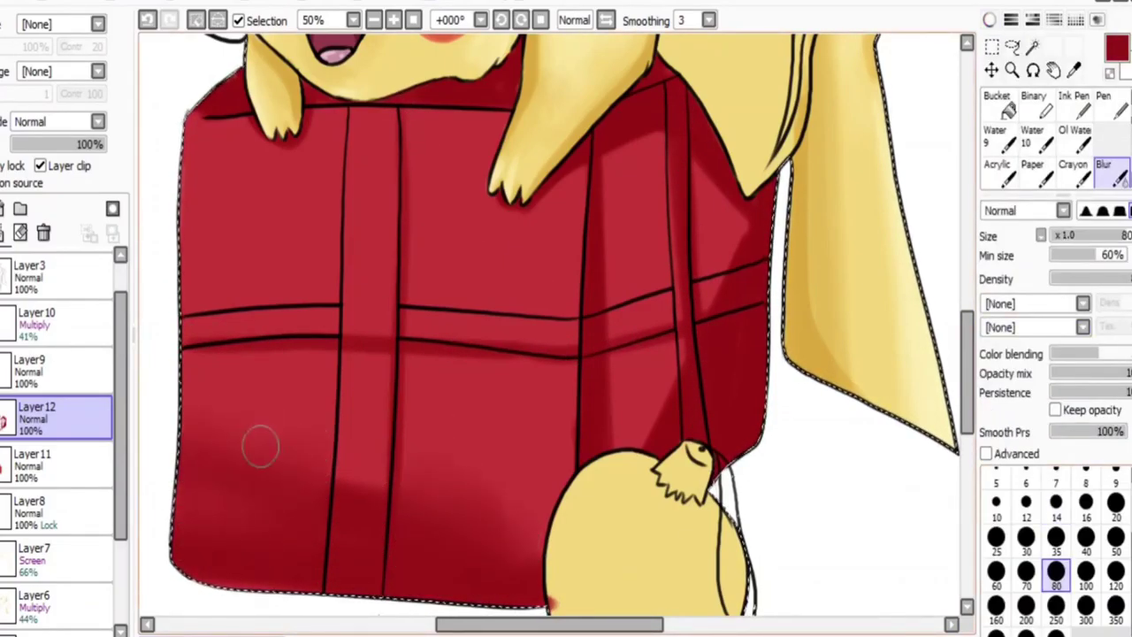
{"action": "key", "text": "v"}
{"action": "left_click", "coordinate": [98, 122]}
{"action": "left_click_drag", "start_coordinate": [88, 143], "coordinate": [47, 144]}
On a new clipped layer, airbrush light red highlights along the edges and inside the panels of the box's front and side faces
{"action": "left_click", "coordinate": [3, 208]}
{"action": "left_click", "coordinate": [989, 19]}
{"action": "left_click", "coordinate": [1075, 86]}
{"action": "key", "text": "Delete"}
{"action": "key", "text": "Delete"}
{"action": "key", "text": "Delete"}
{"action": "mouse_move", "coordinate": [266, 354]}
{"action": "left_mouse_down"}
{"action": "mouse_move", "coordinate": [405, 198]}
{"action": "mouse_move", "coordinate": [336, 531]}
{"action": "left_mouse_up"}
{"action": "left_click_drag", "start_coordinate": [300, 407], "coordinate": [327, 530]}
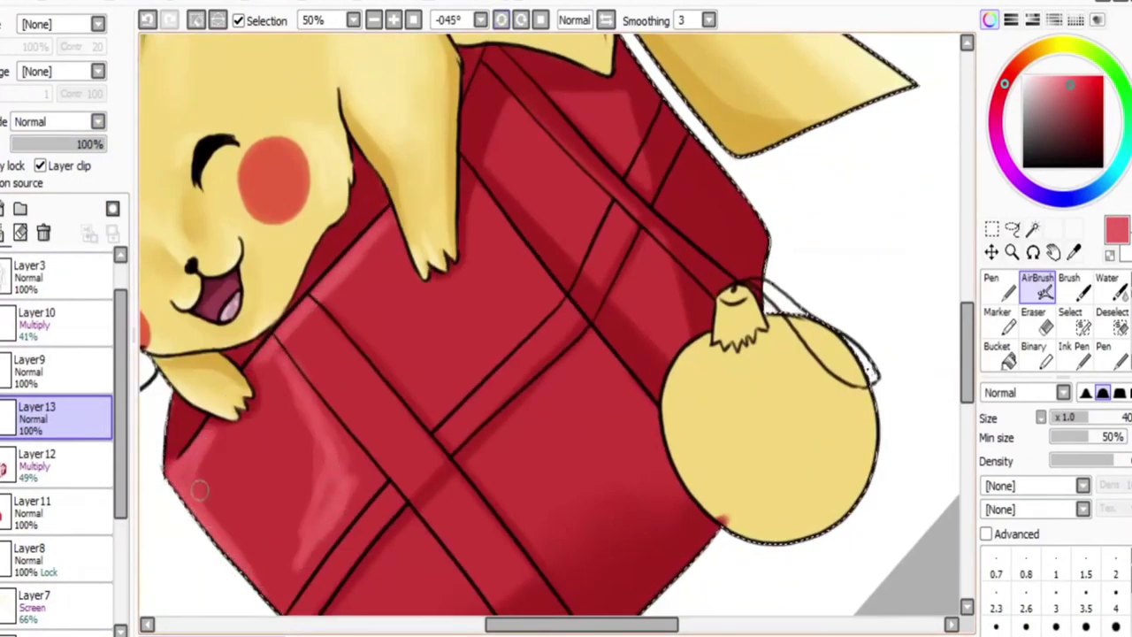
{"action": "key", "text": "Home"}
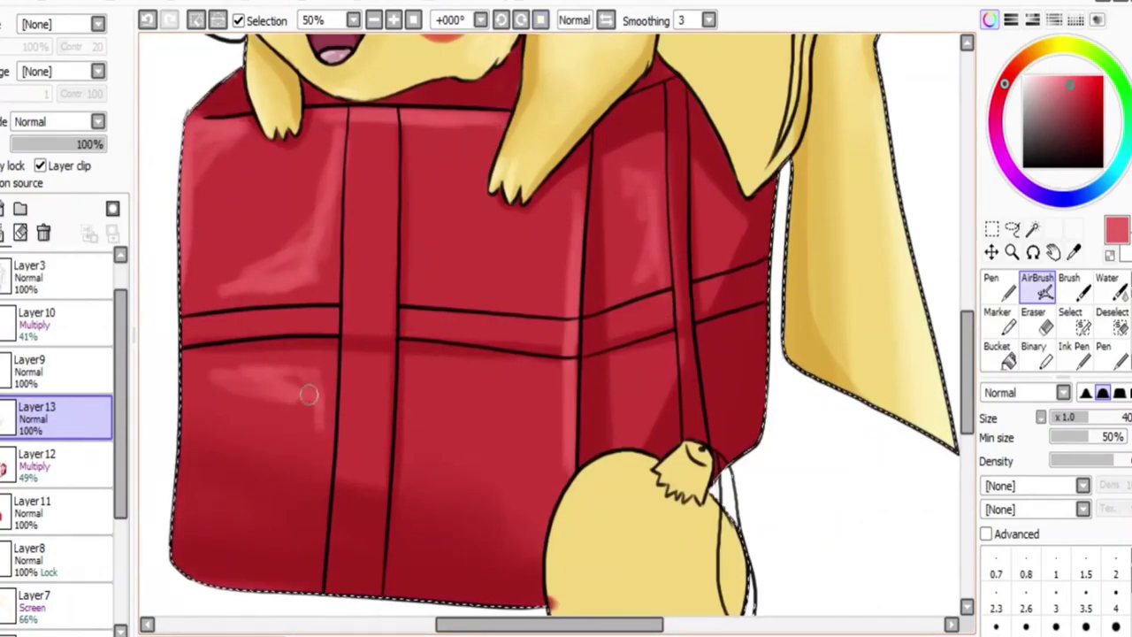
{"action": "left_click_drag", "start_coordinate": [416, 390], "coordinate": [481, 392]}
Soften the light red highlights on the box's panels with Blur at size 80
{"action": "scroll", "coordinate": [1052, 319], "scroll_direction": "down", "scroll_amount": 2}
{"action": "left_click", "coordinate": [1110, 354]}
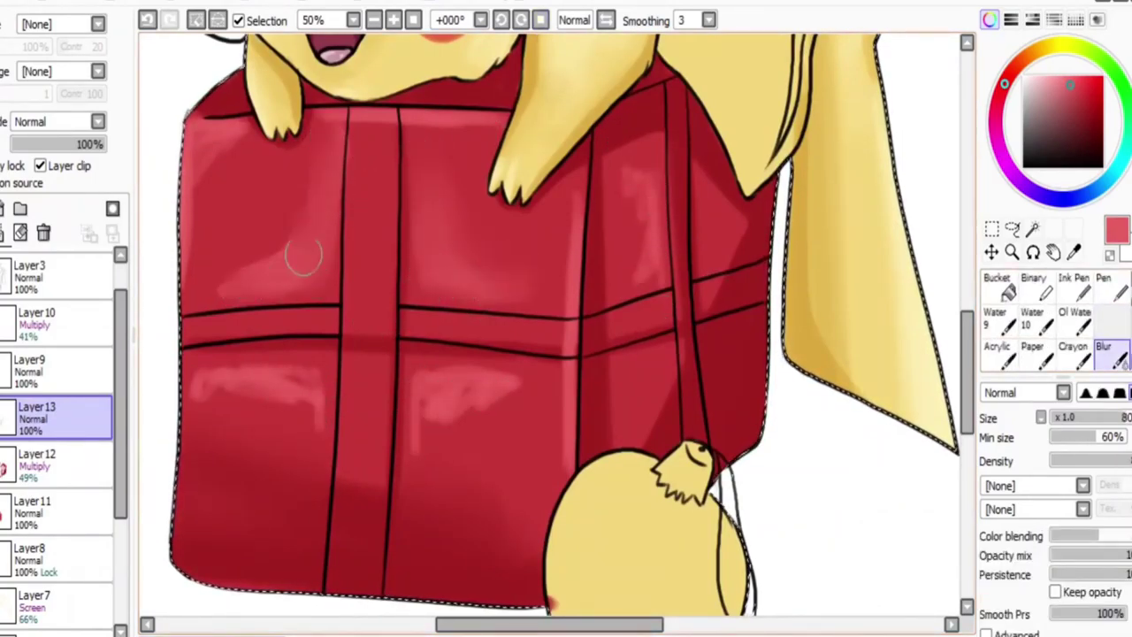
{"action": "mouse_move", "coordinate": [303, 257]}
{"action": "left_mouse_down"}
{"action": "mouse_move", "coordinate": [283, 410]}
{"action": "mouse_move", "coordinate": [313, 451]}
{"action": "mouse_move", "coordinate": [416, 439]}
{"action": "mouse_move", "coordinate": [235, 153]}
{"action": "mouse_move", "coordinate": [579, 283]}
{"action": "left_mouse_up"}
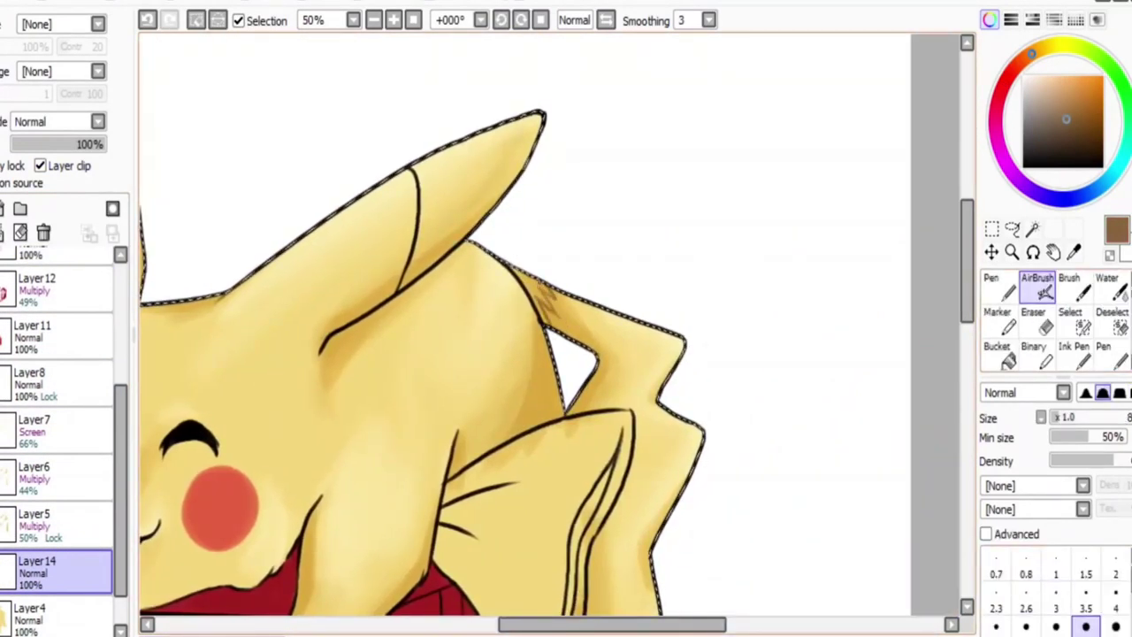
Paint the jagged brown fur at the tail's base and set its clipped layer to Multiply at 78% opacity
{"action": "mouse_move", "coordinate": [518, 270]}
{"action": "left_mouse_down"}
{"action": "mouse_move", "coordinate": [544, 292]}
{"action": "mouse_move", "coordinate": [542, 314]}
{"action": "left_mouse_up"}
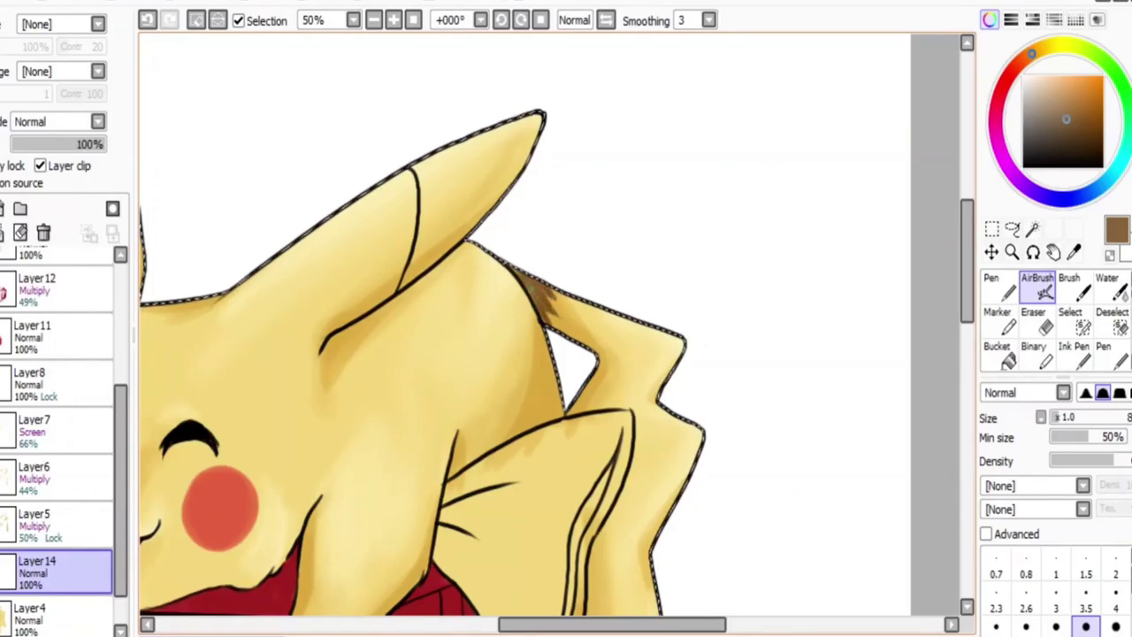
{"action": "left_click", "coordinate": [57, 121]}
{"action": "left_click", "coordinate": [44, 146]}
{"action": "left_click", "coordinate": [84, 144]}
On a new layer above Layer8, paint the tip of the upright ear solid black down to its curved marking line
{"action": "left_click_drag", "start_coordinate": [612, 624], "coordinate": [516, 625]}
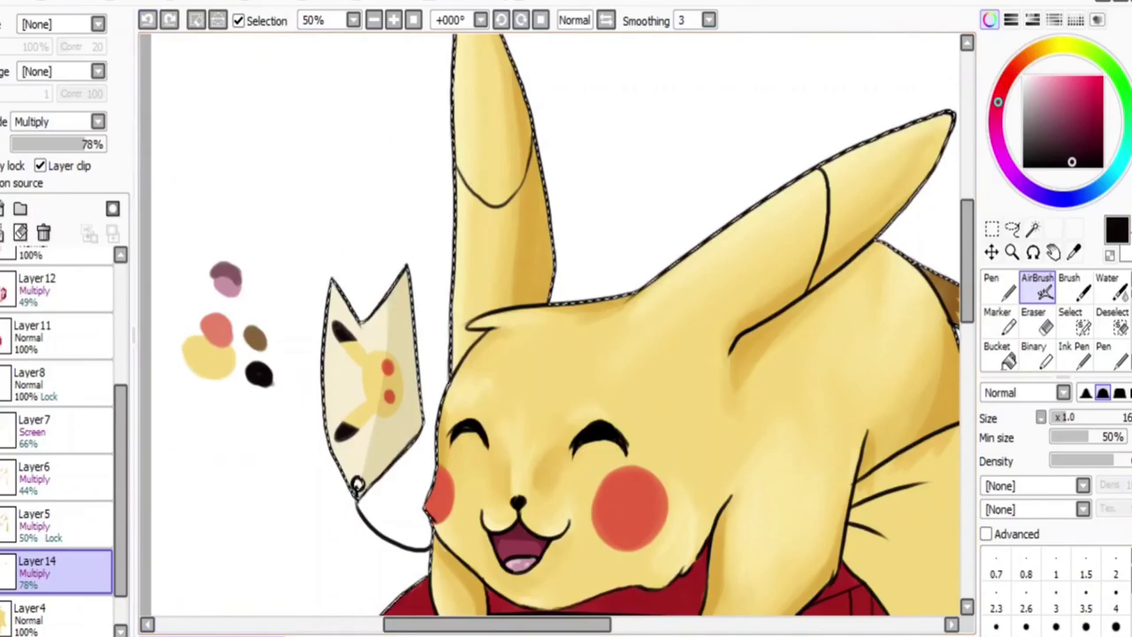
{"action": "left_click", "coordinate": [36, 432]}
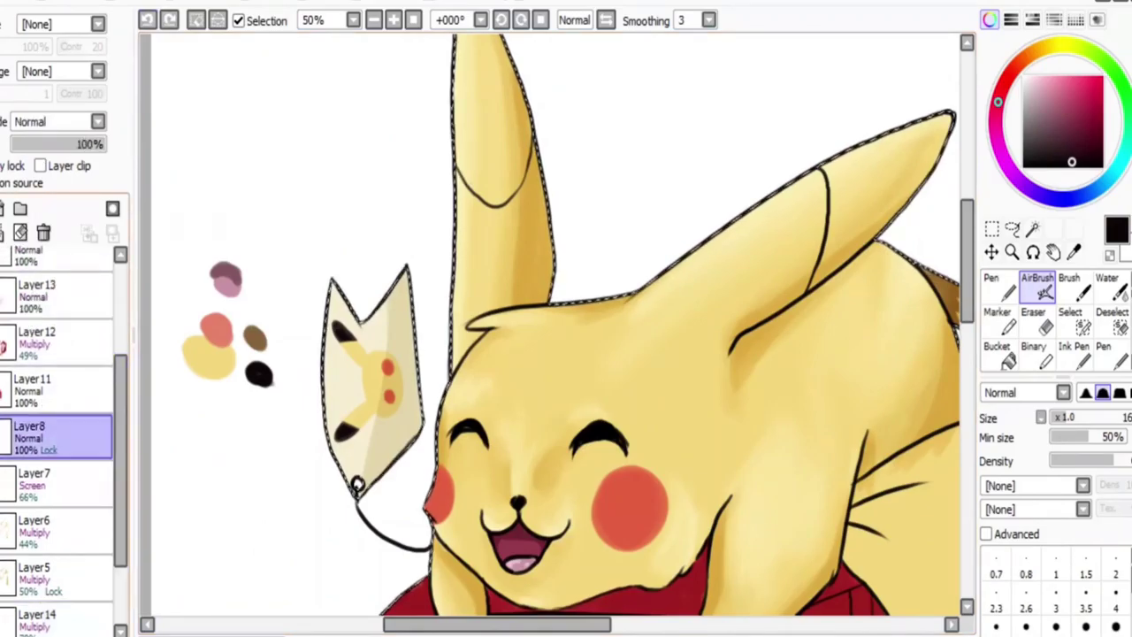
{"action": "key", "text": "ctrl+shift+n"}
{"action": "mouse_move", "coordinate": [456, 124]}
{"action": "left_mouse_down"}
{"action": "mouse_move", "coordinate": [460, 177]}
{"action": "mouse_move", "coordinate": [482, 199]}
{"action": "mouse_move", "coordinate": [522, 177]}
{"action": "left_mouse_up"}
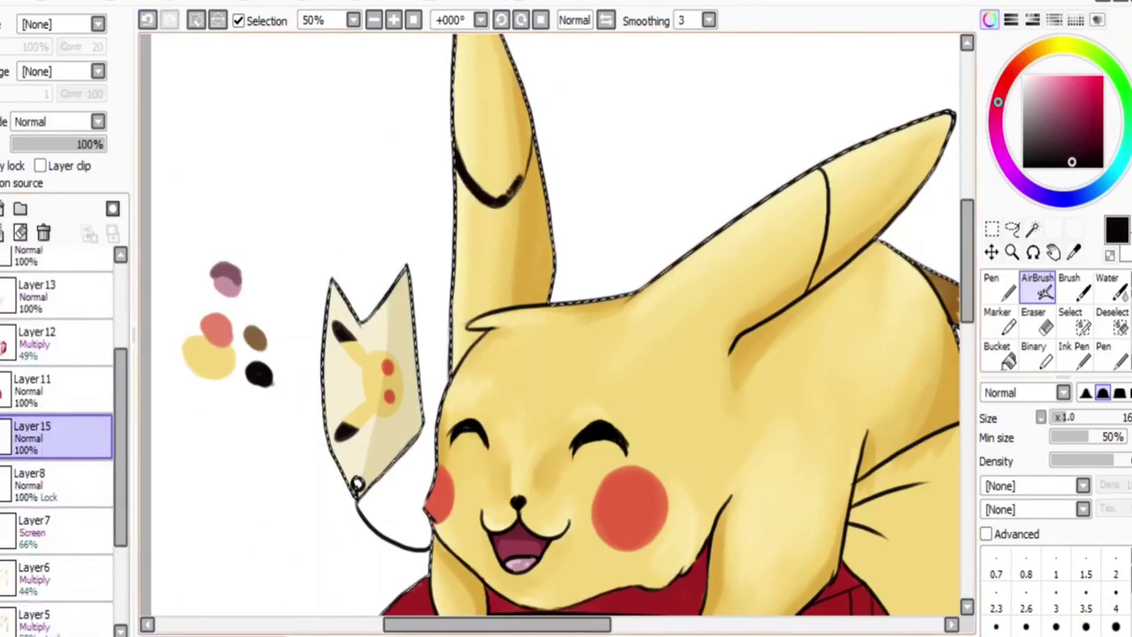
{"action": "left_click_drag", "start_coordinate": [510, 114], "coordinate": [532, 196]}
{"action": "left_click_drag", "start_coordinate": [493, 142], "coordinate": [529, 202]}
{"action": "left_click_drag", "start_coordinate": [453, 36], "coordinate": [462, 200]}
{"action": "scroll", "coordinate": [566, 353], "scroll_direction": "up", "scroll_amount": 3}
{"action": "left_click_drag", "start_coordinate": [462, 147], "coordinate": [529, 271]}
{"action": "mouse_move", "coordinate": [485, 166]}
{"action": "left_mouse_down"}
{"action": "mouse_move", "coordinate": [530, 280]}
{"action": "mouse_move", "coordinate": [504, 345]}
{"action": "left_mouse_up"}
Outline the slanted ear's tip in black along its marking line and fill it with the Bucket
{"action": "scroll", "coordinate": [566, 354], "scroll_direction": "right", "scroll_amount": 3}
{"action": "left_click_drag", "start_coordinate": [683, 327], "coordinate": [694, 428]}
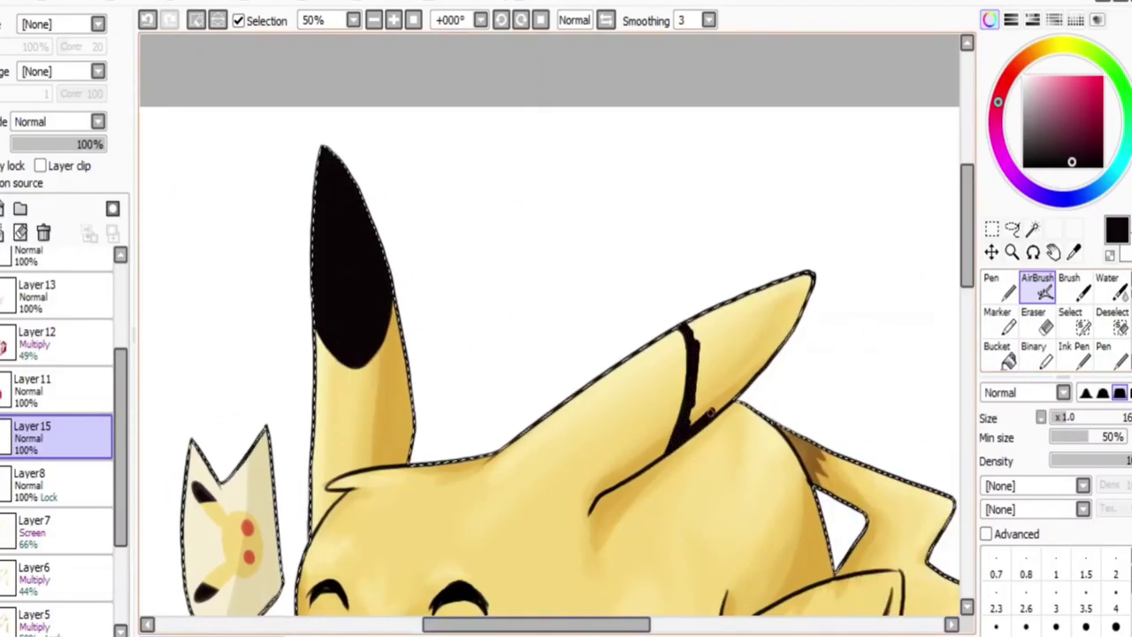
{"action": "left_click", "coordinate": [997, 352]}
{"action": "left_click", "coordinate": [778, 301]}
{"action": "left_click", "coordinate": [1038, 288]}
On Layer3, ink the vertical ribbon's edge across the box's top face beneath the chin in black at a small brush size
{"action": "scroll", "coordinate": [216, 137], "scroll_direction": "down", "scroll_amount": 10}
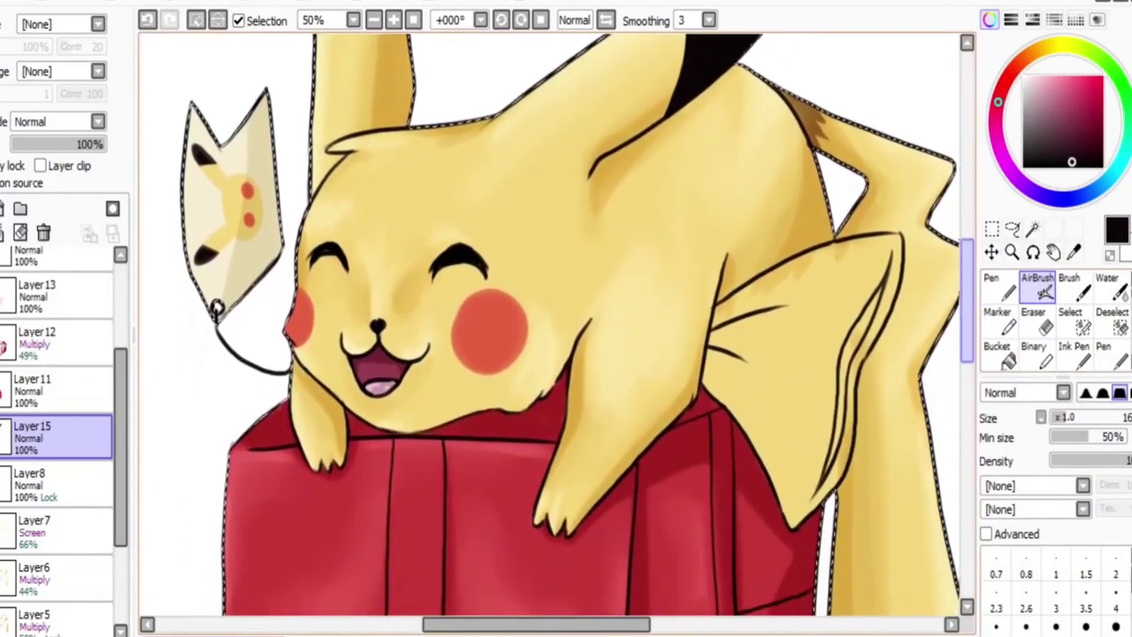
{"action": "key", "text": "bracketleft"}
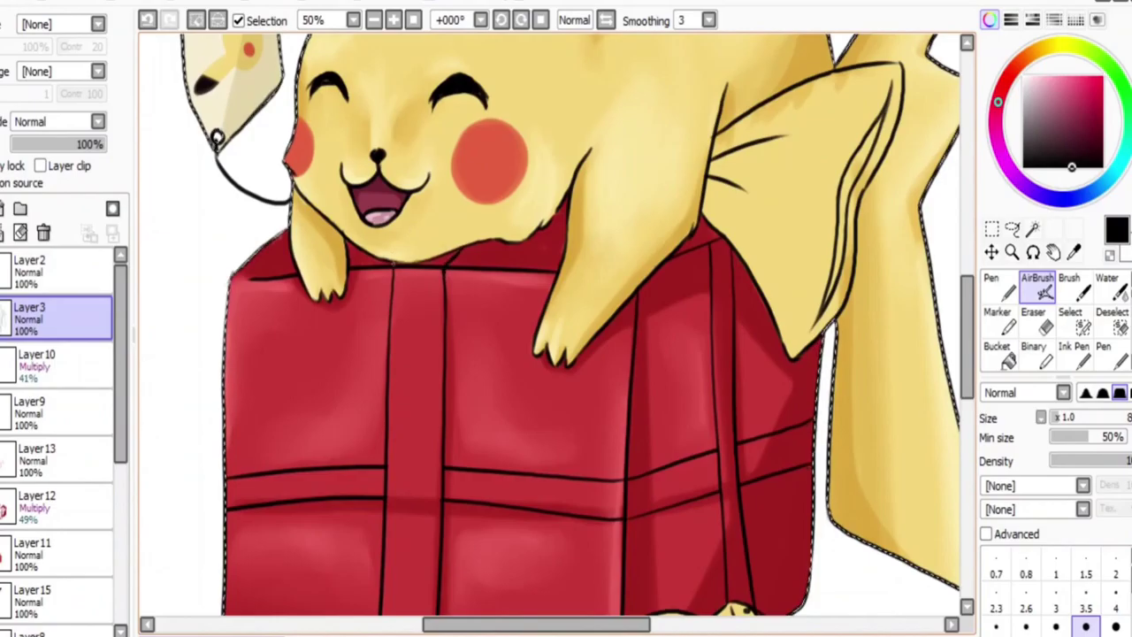
{"action": "scroll", "coordinate": [549, 353], "scroll_direction": "down", "scroll_amount": 3}
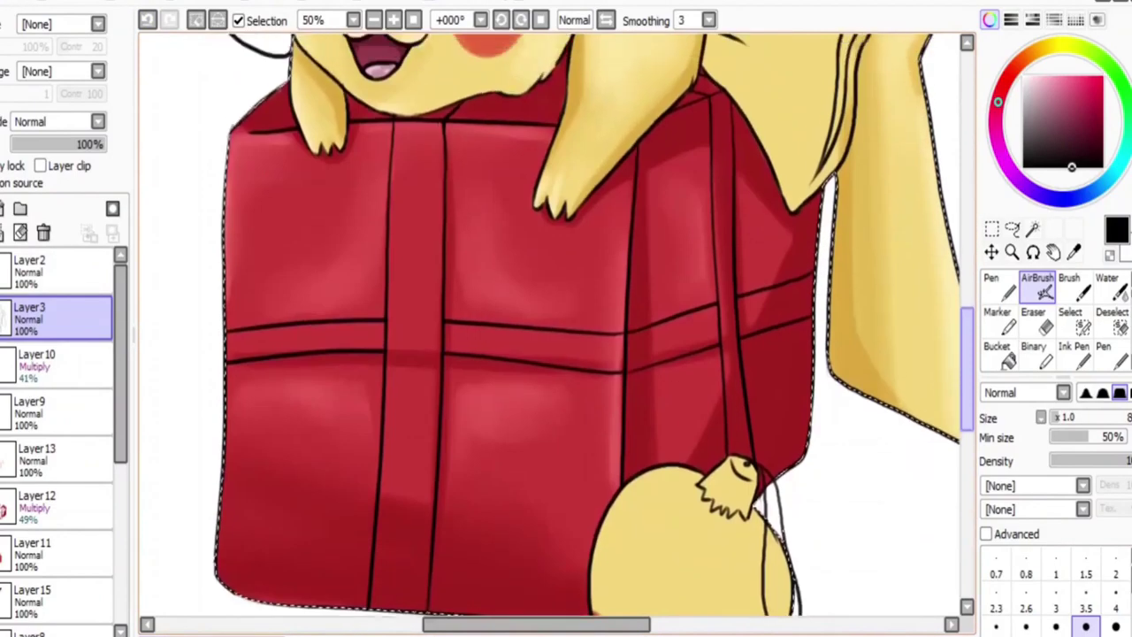
On a new layer below Layer9, trace the inner edges of the front vertical ribbon's upper part in orange
{"action": "key", "text": "ctrl+shift+n"}
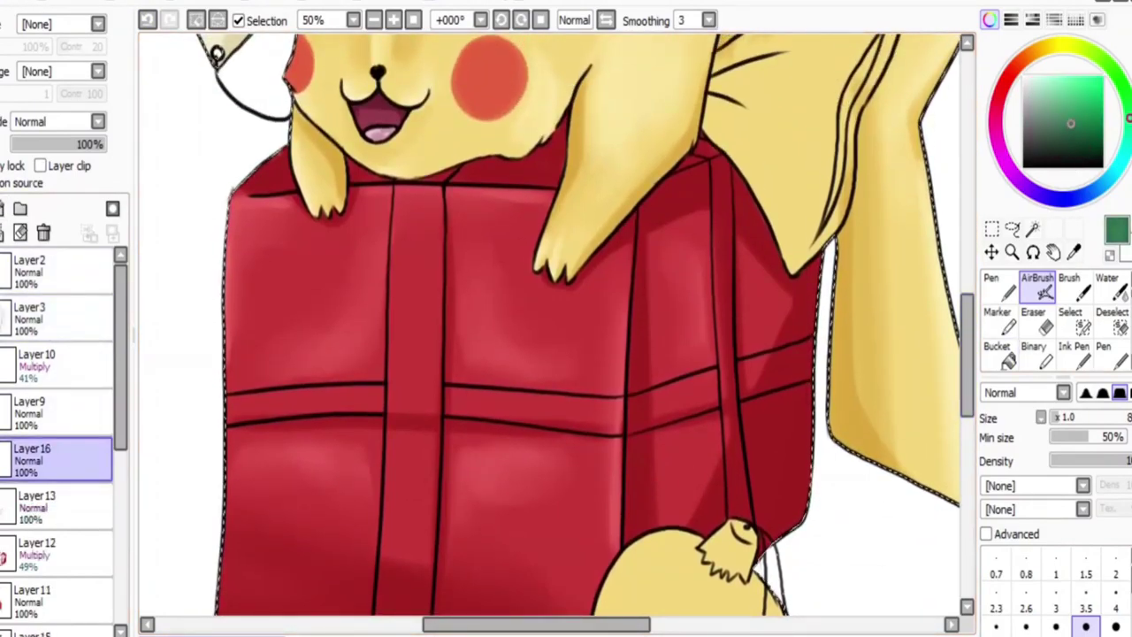
{"action": "mouse_move", "coordinate": [414, 177]}
{"action": "left_mouse_down"}
{"action": "mouse_move", "coordinate": [447, 174]}
{"action": "mouse_move", "coordinate": [397, 199]}
{"action": "mouse_move", "coordinate": [439, 237]}
{"action": "mouse_move", "coordinate": [440, 283]}
{"action": "left_mouse_up"}
{"action": "key", "text": "e"}
{"action": "key", "text": "e"}
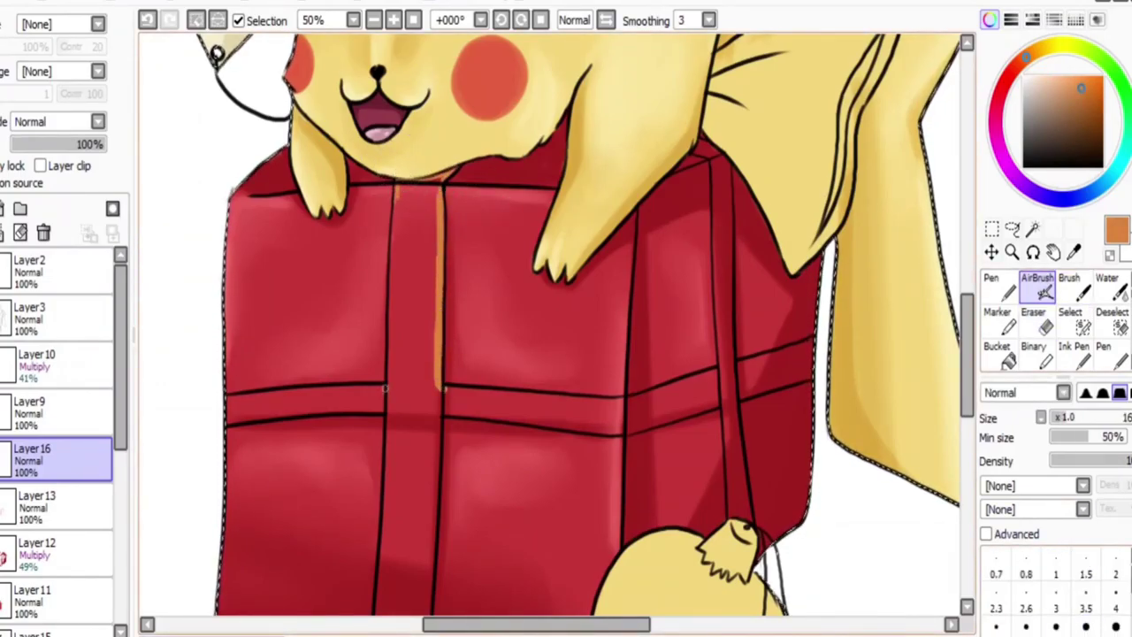
Paint the vertical and horizontal ribbons on the box's side face orange, down to the ornament's cap
{"action": "left_click_drag", "start_coordinate": [721, 153], "coordinate": [729, 265]}
{"action": "left_click_drag", "start_coordinate": [711, 155], "coordinate": [718, 232]}
{"action": "left_click_drag", "start_coordinate": [716, 179], "coordinate": [720, 286]}
{"action": "mouse_move", "coordinate": [723, 339]}
{"action": "left_mouse_down"}
{"action": "mouse_move", "coordinate": [721, 222]}
{"action": "mouse_move", "coordinate": [722, 327]}
{"action": "mouse_move", "coordinate": [809, 347]}
{"action": "left_mouse_up"}
{"action": "left_click_drag", "start_coordinate": [733, 391], "coordinate": [810, 363]}
{"action": "left_click_drag", "start_coordinate": [731, 394], "coordinate": [733, 542]}
{"action": "mouse_move", "coordinate": [731, 407]}
{"action": "left_mouse_down"}
{"action": "mouse_move", "coordinate": [742, 526]}
{"action": "mouse_move", "coordinate": [693, 283]}
{"action": "mouse_move", "coordinate": [685, 337]}
{"action": "left_mouse_up"}
Trace the inner edges of the front's horizontal ribbon and the lower vertical ribbon in orange
{"action": "scroll", "coordinate": [724, 282], "scroll_direction": "down", "scroll_amount": 3}
{"action": "mouse_move", "coordinate": [557, 287]}
{"action": "left_mouse_down"}
{"action": "mouse_move", "coordinate": [496, 328]}
{"action": "mouse_move", "coordinate": [650, 223]}
{"action": "left_mouse_up"}
{"action": "mouse_move", "coordinate": [621, 276]}
{"action": "left_mouse_down"}
{"action": "mouse_move", "coordinate": [664, 243]}
{"action": "mouse_move", "coordinate": [545, 321]}
{"action": "left_mouse_up"}
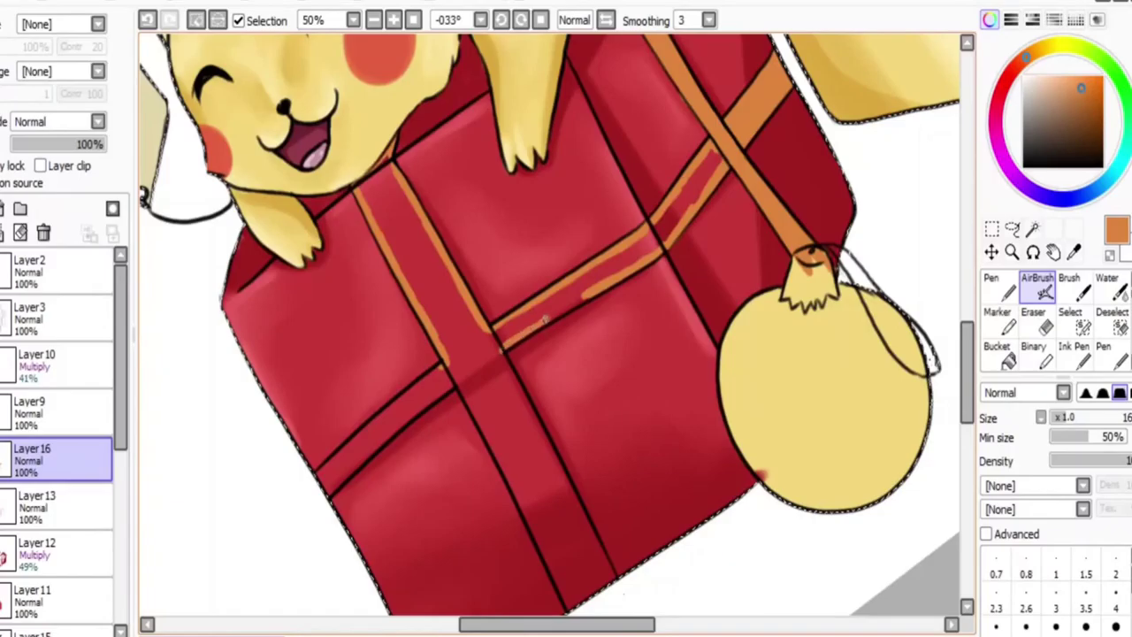
{"action": "left_click_drag", "start_coordinate": [509, 355], "coordinate": [610, 579]}
{"action": "left_click_drag", "start_coordinate": [456, 382], "coordinate": [571, 609]}
{"action": "left_click_drag", "start_coordinate": [319, 478], "coordinate": [383, 414]}
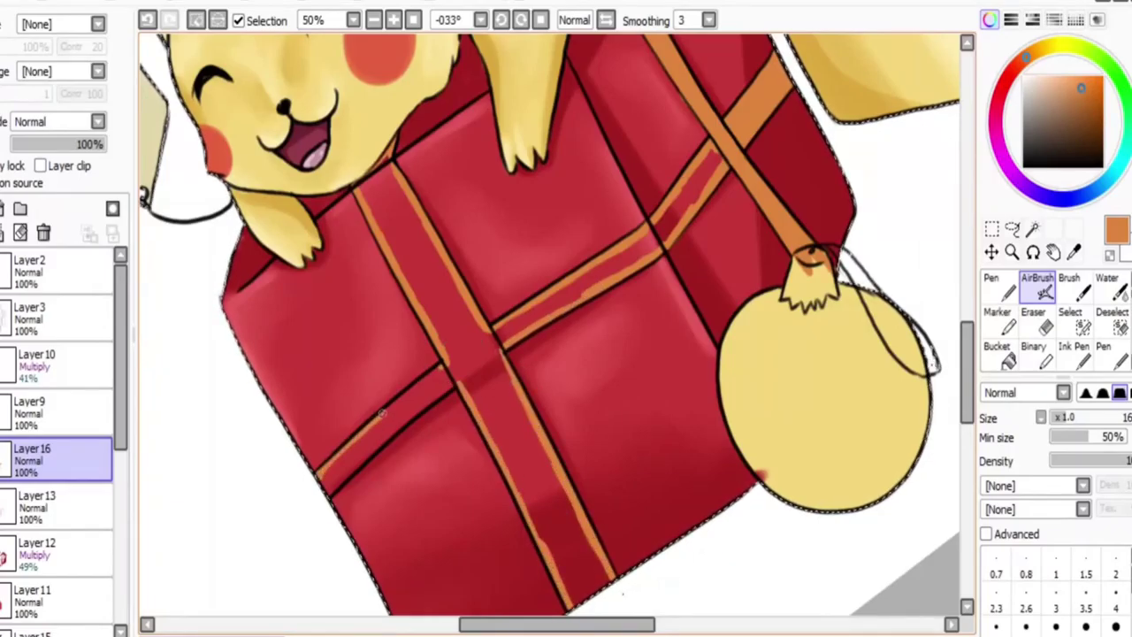
Fill the interiors of the traced ribbons with the same orange using the Bucket
{"action": "left_click", "coordinate": [1001, 353]}
{"action": "left_click", "coordinate": [522, 477]}
{"action": "scroll", "coordinate": [549, 327], "scroll_direction": "up", "scroll_amount": 2}
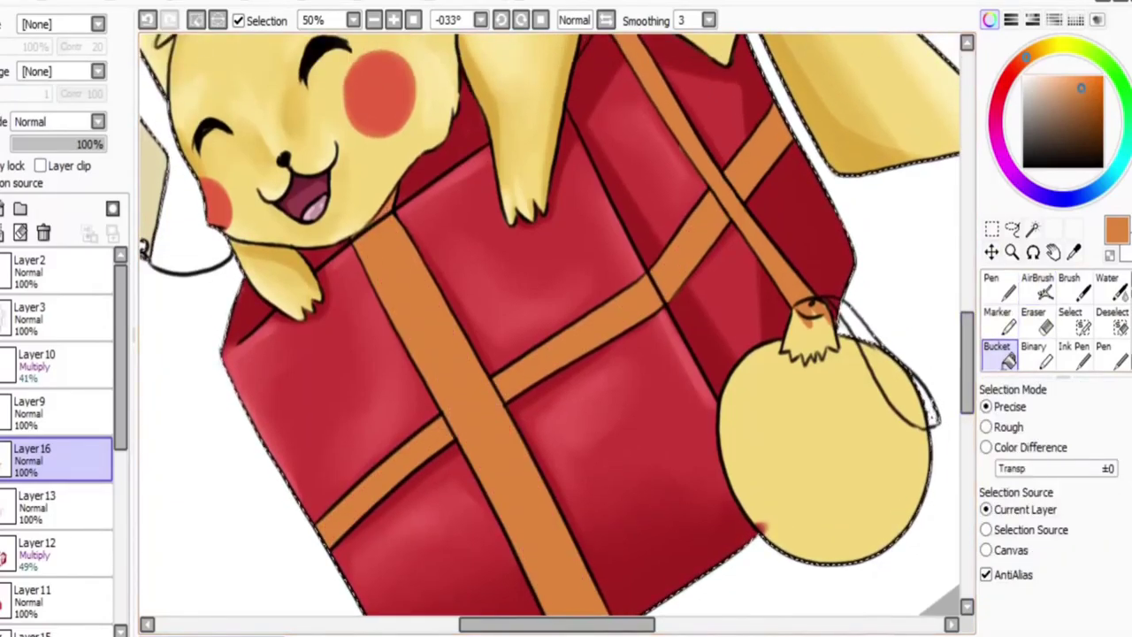
{"action": "left_click", "coordinate": [521, 19]}
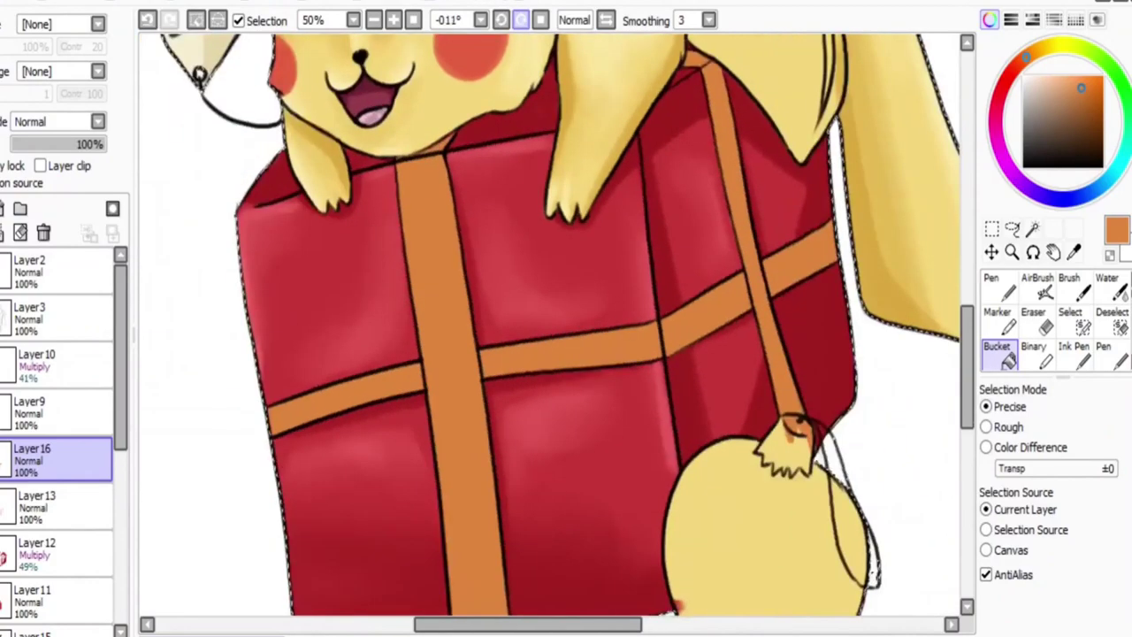
{"action": "left_click", "coordinate": [540, 19]}
On a new layer clipped to the ribbon layer, shade the front vertical ribbon in darker orange with the AirBrush at size 30
{"action": "left_click", "coordinate": [3, 208]}
{"action": "left_click", "coordinate": [36, 502]}
{"action": "left_click", "coordinate": [1038, 285]}
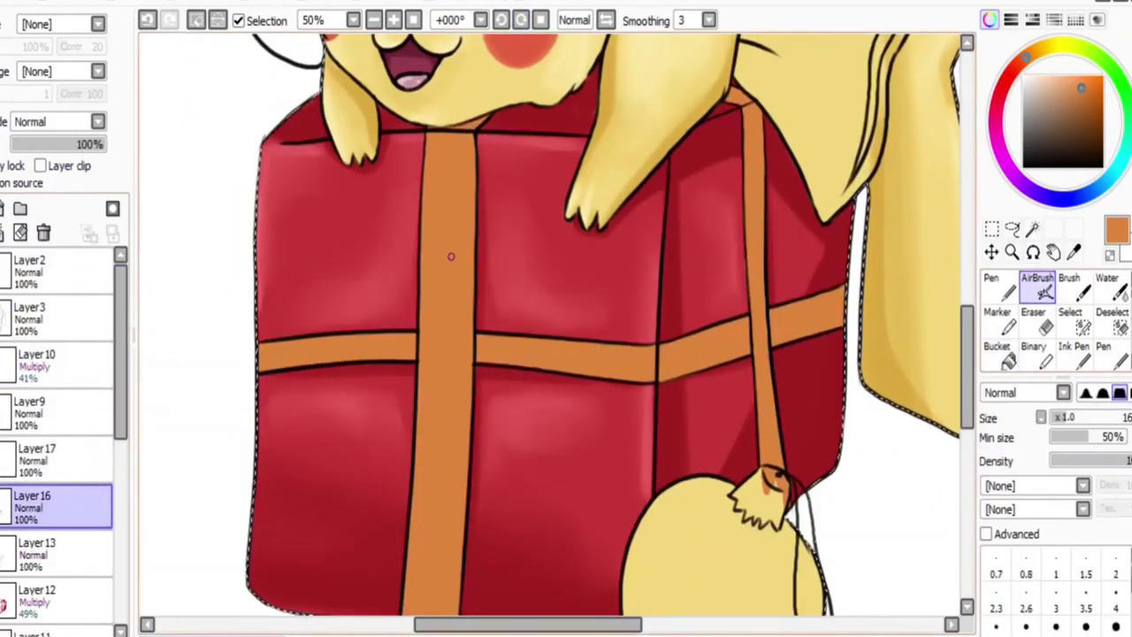
{"action": "left_click", "coordinate": [53, 460]}
{"action": "left_click", "coordinate": [40, 166]}
{"action": "left_click", "coordinate": [1103, 392]}
{"action": "scroll", "coordinate": [1053, 588], "scroll_direction": "down", "scroll_amount": 3}
{"action": "left_click", "coordinate": [1026, 605]}
{"action": "left_click_drag", "start_coordinate": [469, 132], "coordinate": [469, 575]}
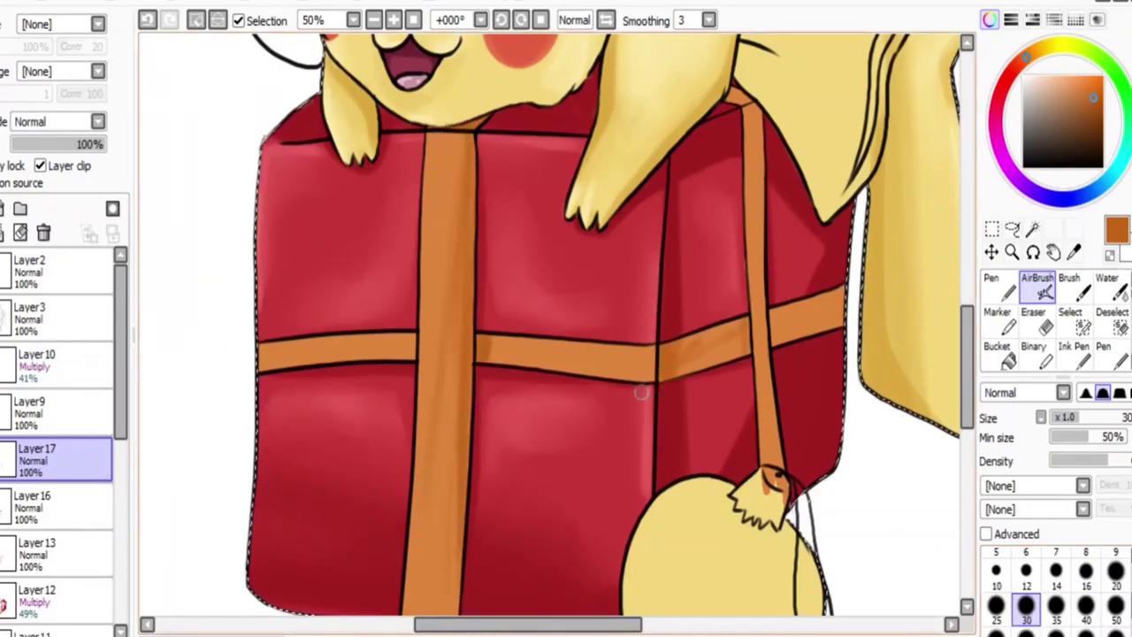
Add darker orange shadows to the horizontal ribbon and the side-face ribbons at size 35
{"action": "scroll", "coordinate": [691, 357], "scroll_direction": "down", "scroll_amount": 3}
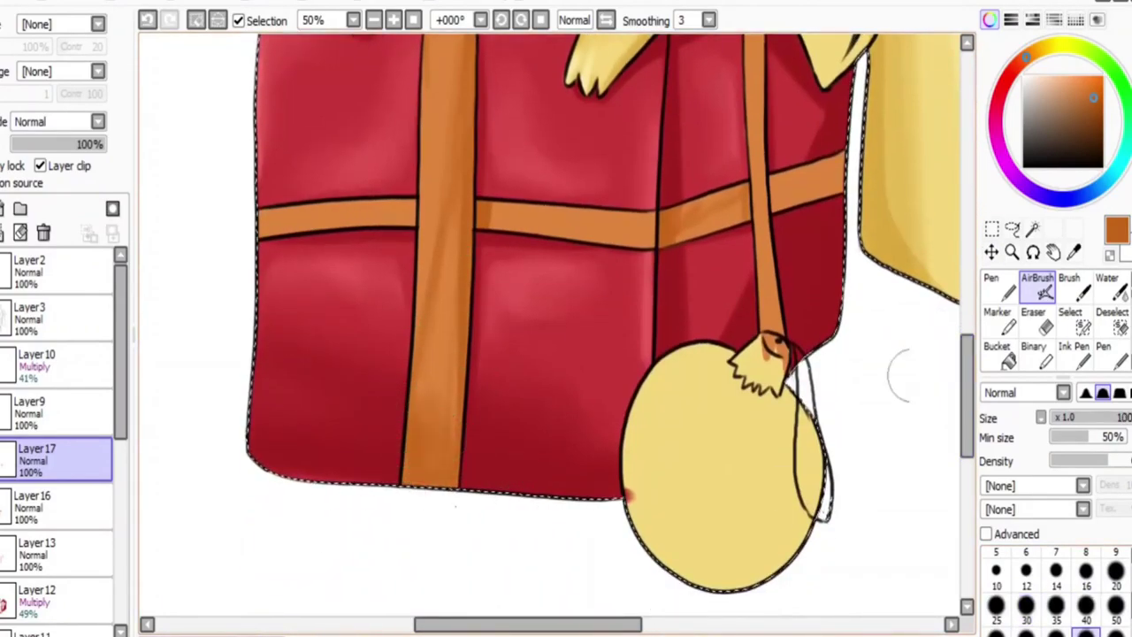
{"action": "left_click", "coordinate": [1056, 605]}
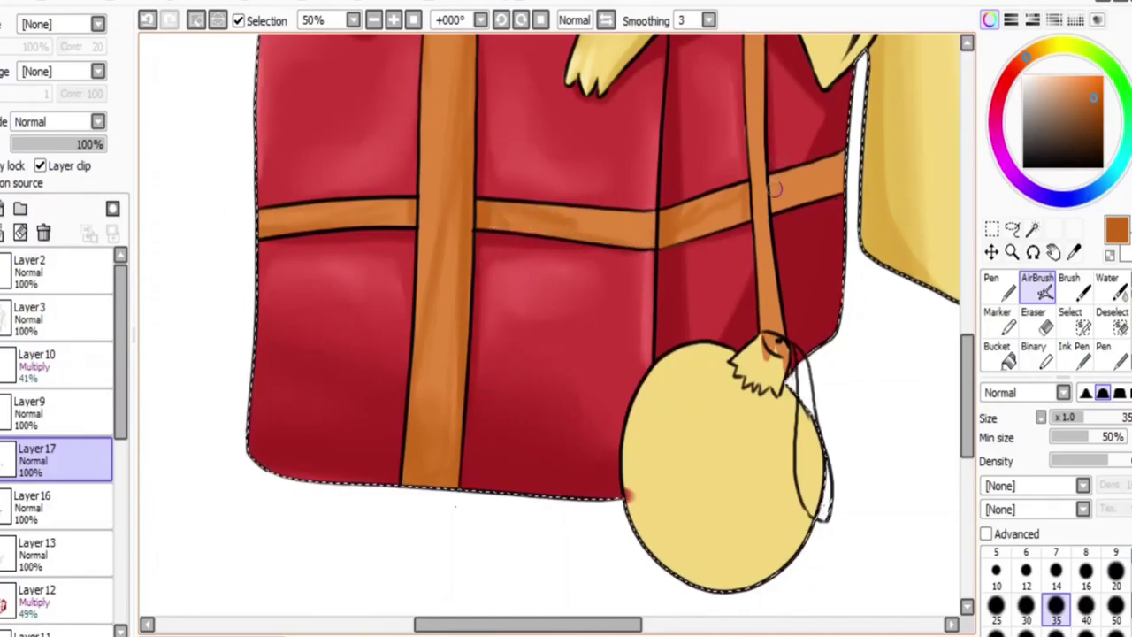
{"action": "left_click_drag", "start_coordinate": [774, 188], "coordinate": [772, 403]}
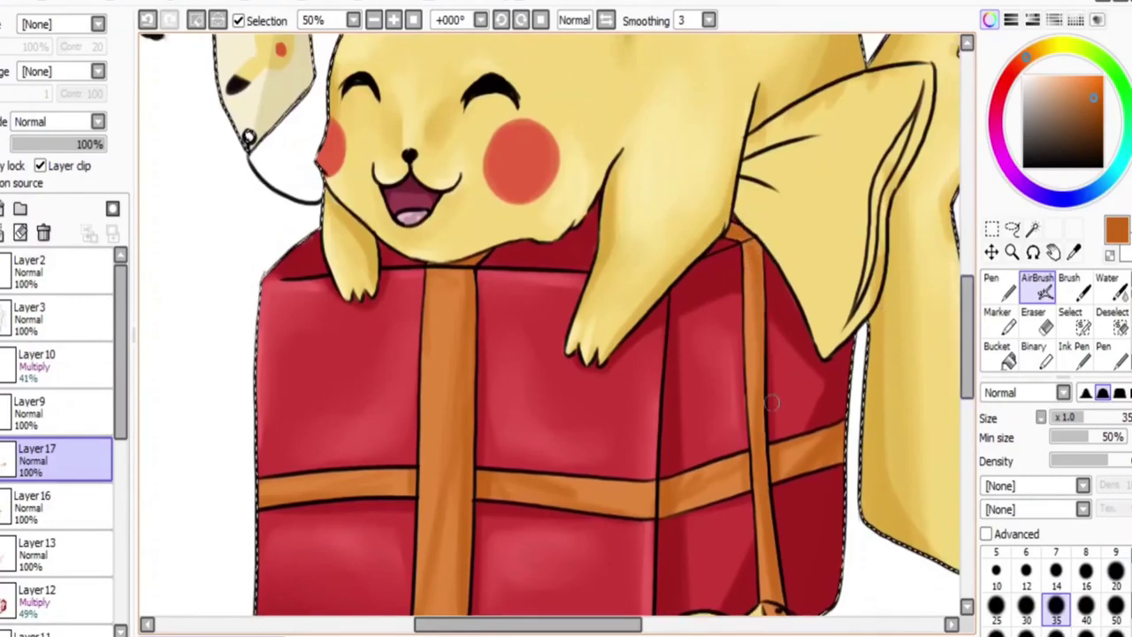
Blend the ribbon shadows with the Water tool at size 35, and set their layer to Multiply at 62% opacity
{"action": "left_click", "coordinate": [1108, 283]}
{"action": "left_click", "coordinate": [989, 19]}
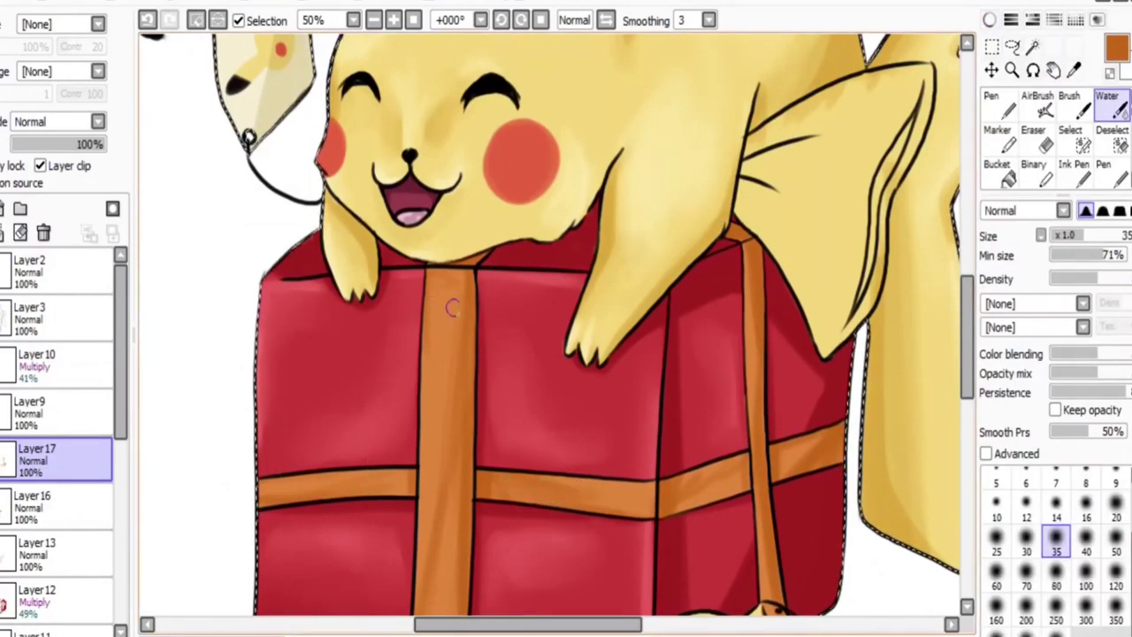
{"action": "scroll", "coordinate": [451, 307], "scroll_direction": "down", "scroll_amount": 3}
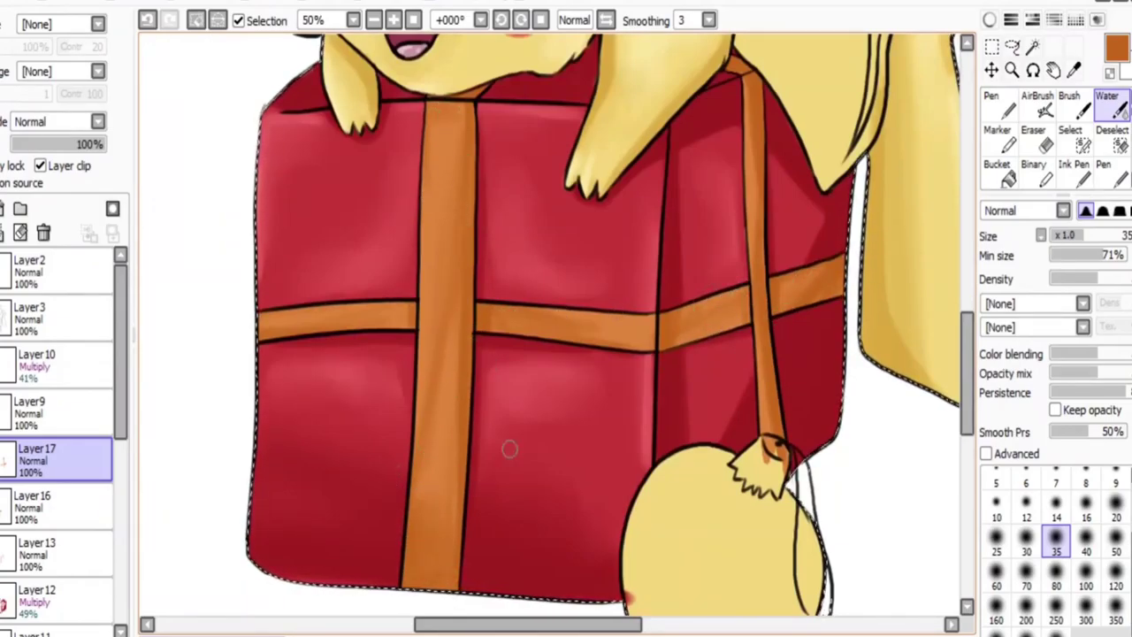
{"action": "left_click", "coordinate": [989, 19]}
{"action": "left_click", "coordinate": [61, 121]}
{"action": "left_click", "coordinate": [50, 157]}
{"action": "left_click_drag", "start_coordinate": [89, 144], "coordinate": [69, 143]}
On a new clipped layer, airbrush light orange highlights along the front and side ribbons at size 35
{"action": "left_click", "coordinate": [5, 208]}
{"action": "left_click", "coordinate": [1038, 285]}
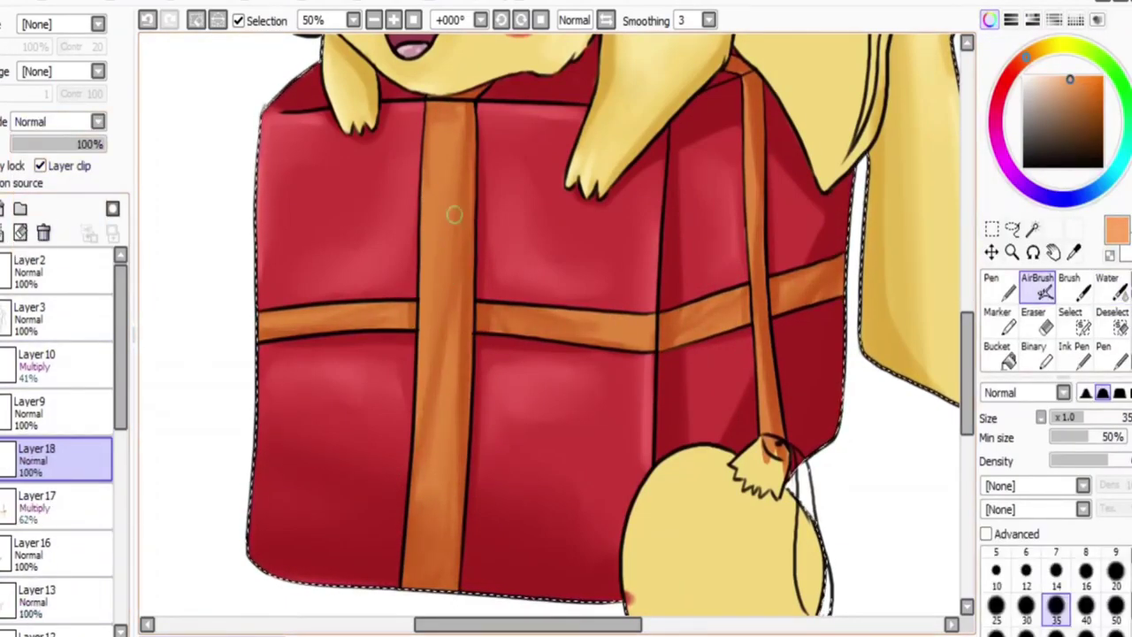
{"action": "left_click_drag", "start_coordinate": [447, 265], "coordinate": [438, 539]}
{"action": "left_click_drag", "start_coordinate": [447, 212], "coordinate": [447, 106]}
{"action": "left_click_drag", "start_coordinate": [509, 314], "coordinate": [611, 323]}
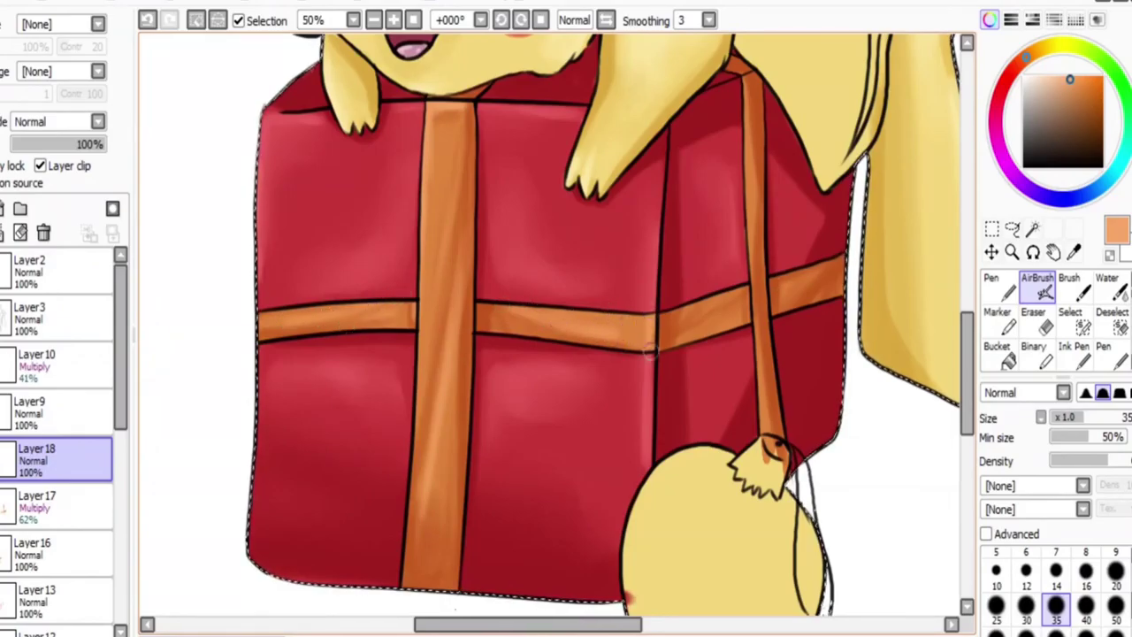
{"action": "left_click_drag", "start_coordinate": [750, 146], "coordinate": [763, 429]}
{"action": "left_click_drag", "start_coordinate": [686, 332], "coordinate": [734, 305]}
Blend the ribbon highlights with the Water tool, and set their layer to Screen at 66% opacity
{"action": "left_click", "coordinate": [1107, 285]}
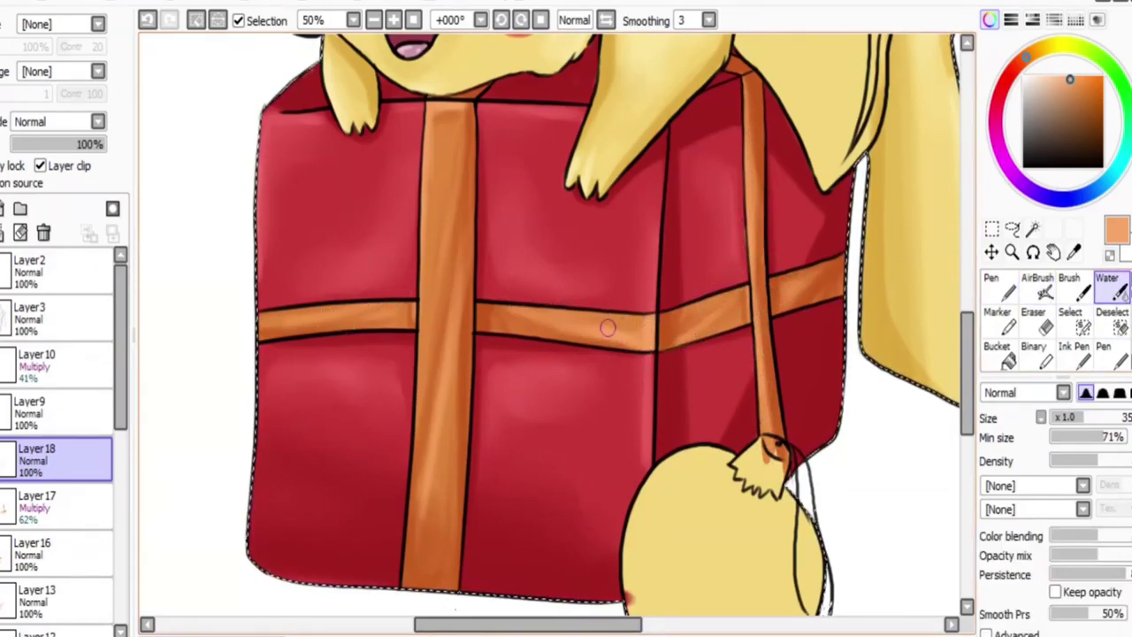
{"action": "left_click", "coordinate": [62, 122]}
{"action": "left_click", "coordinate": [45, 161]}
{"action": "left_click_drag", "start_coordinate": [89, 143], "coordinate": [75, 143]}
{"action": "key", "text": "minus"}
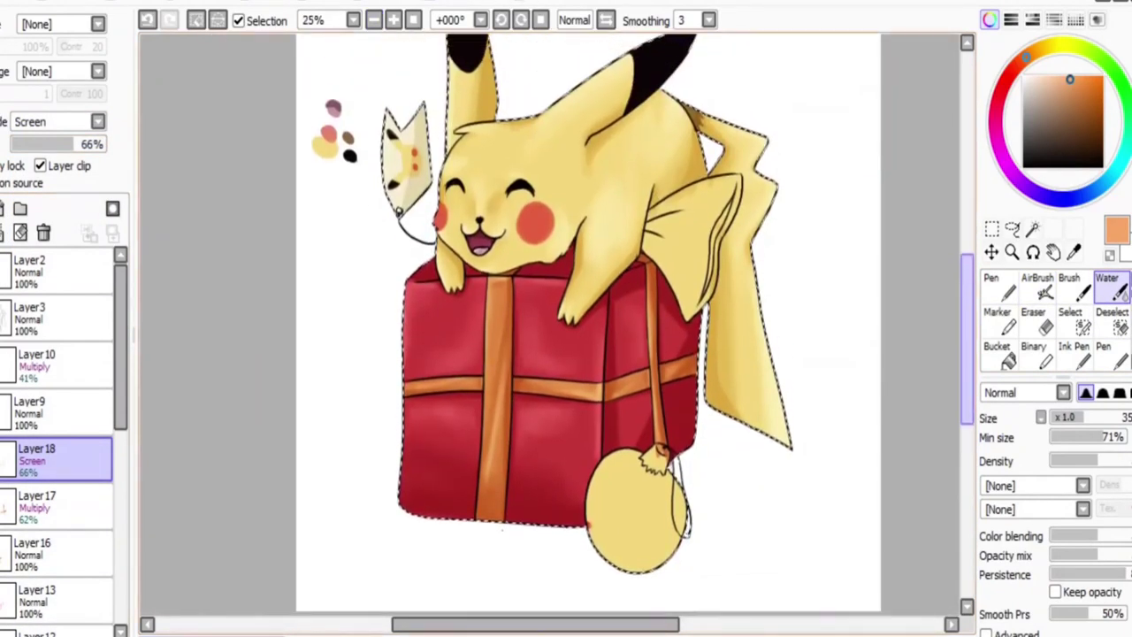
On the base ribbon layer, trace the bow's inner edges and folds in the ribbon's orange with the AirBrush at size 20
{"action": "scroll", "coordinate": [588, 318], "scroll_direction": "down", "scroll_amount": 3}
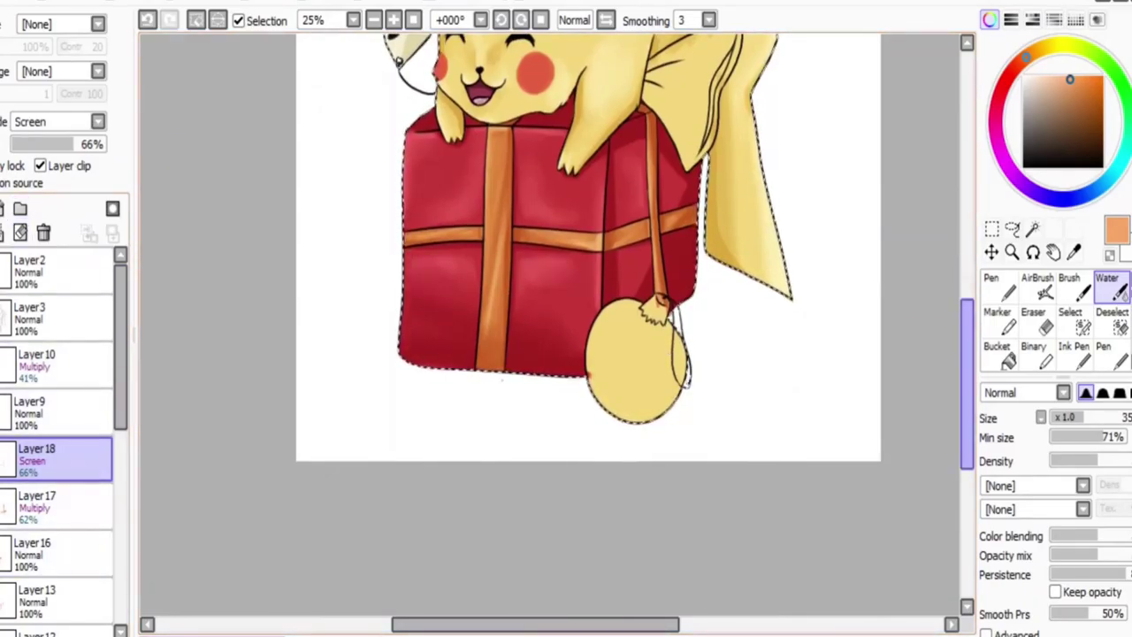
{"action": "scroll", "coordinate": [588, 318], "scroll_direction": "up", "scroll_amount": 4}
{"action": "left_click", "coordinate": [35, 549]}
{"action": "key", "text": "plus"}
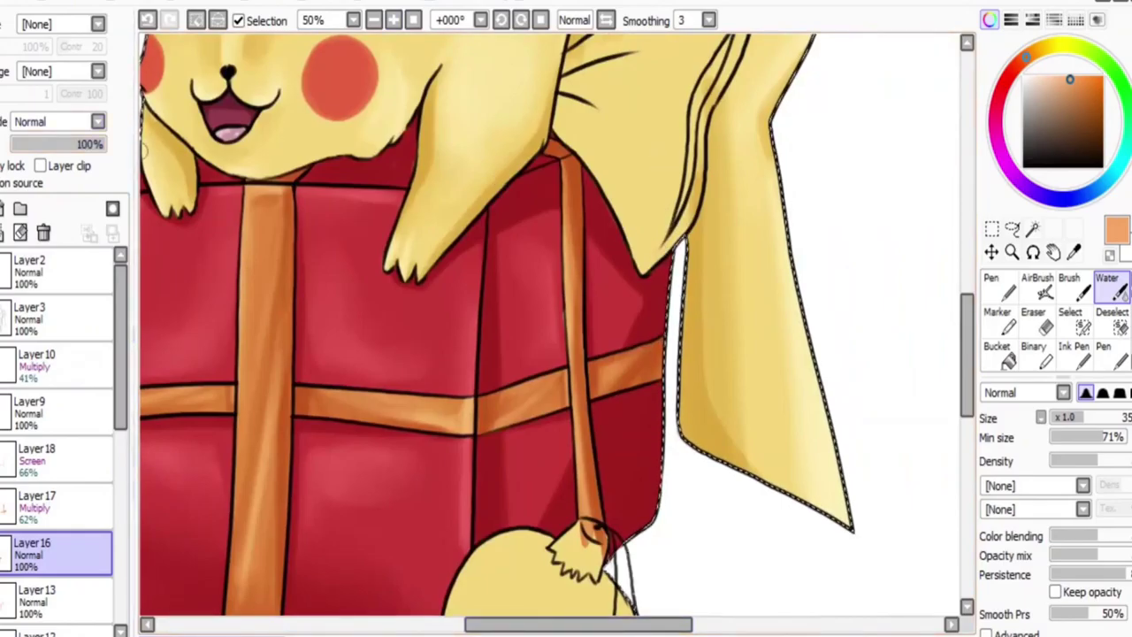
{"action": "left_click", "coordinate": [1038, 288]}
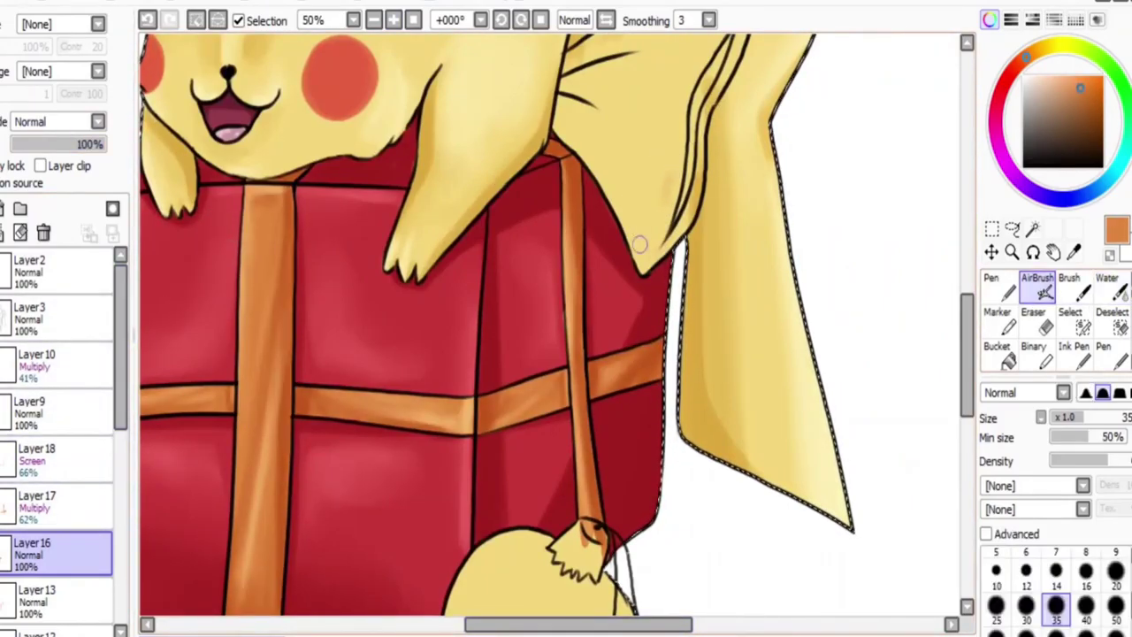
{"action": "key", "text": "bracketleft"}
{"action": "key", "text": "bracketleft"}
{"action": "key", "text": "bracketleft"}
{"action": "scroll", "coordinate": [549, 323], "scroll_direction": "up", "scroll_amount": 4}
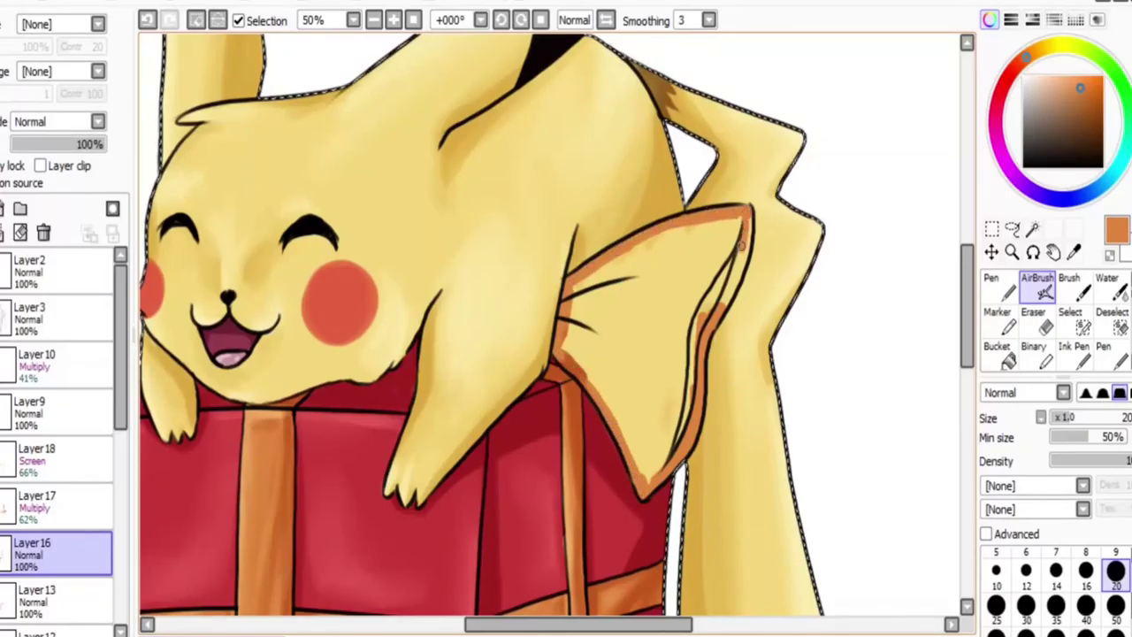
Fill the traced bow with the ribbon's orange using the Bucket, and cover the remaining gaps with the AirBrush
{"action": "left_click", "coordinate": [997, 358]}
{"action": "left_click", "coordinate": [690, 283]}
{"action": "left_click", "coordinate": [1038, 288]}
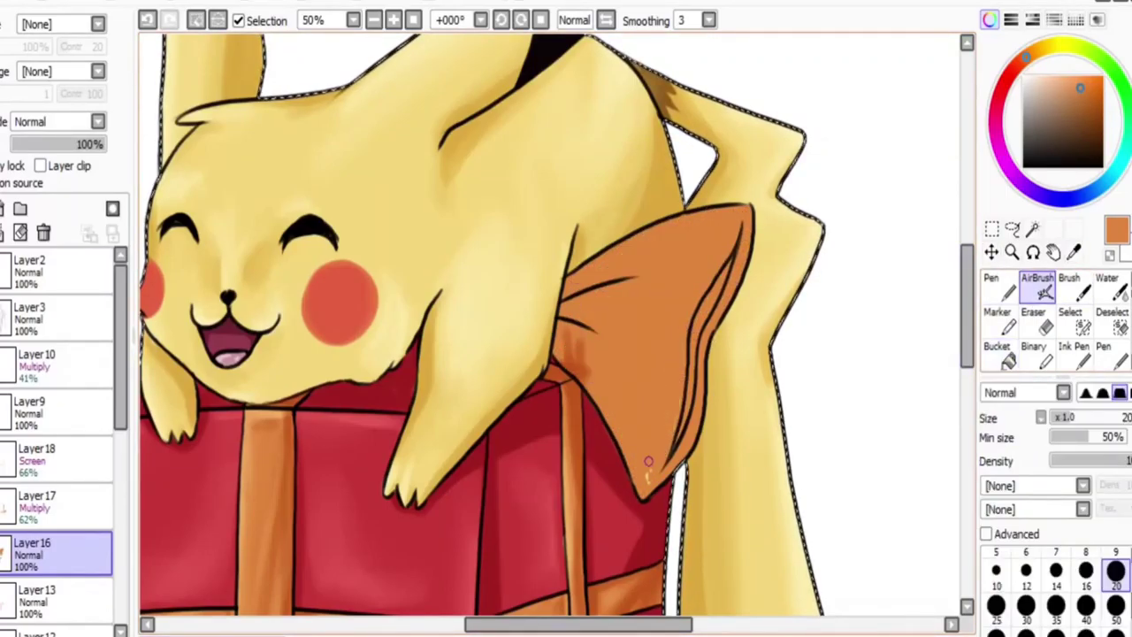
On the clipped Multiply layer for ribbon shadows, airbrush darker orange shading along the bow's folds and edges at sizes 30 and 50
{"action": "left_click", "coordinate": [53, 507]}
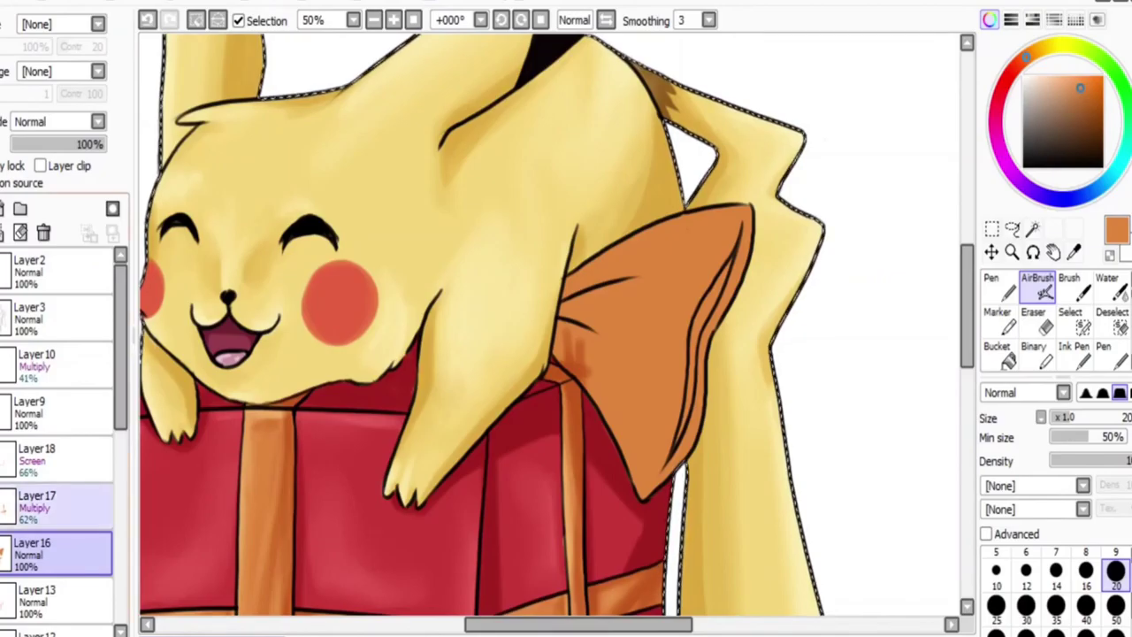
{"action": "scroll", "coordinate": [53, 121], "scroll_direction": "up", "scroll_amount": 1}
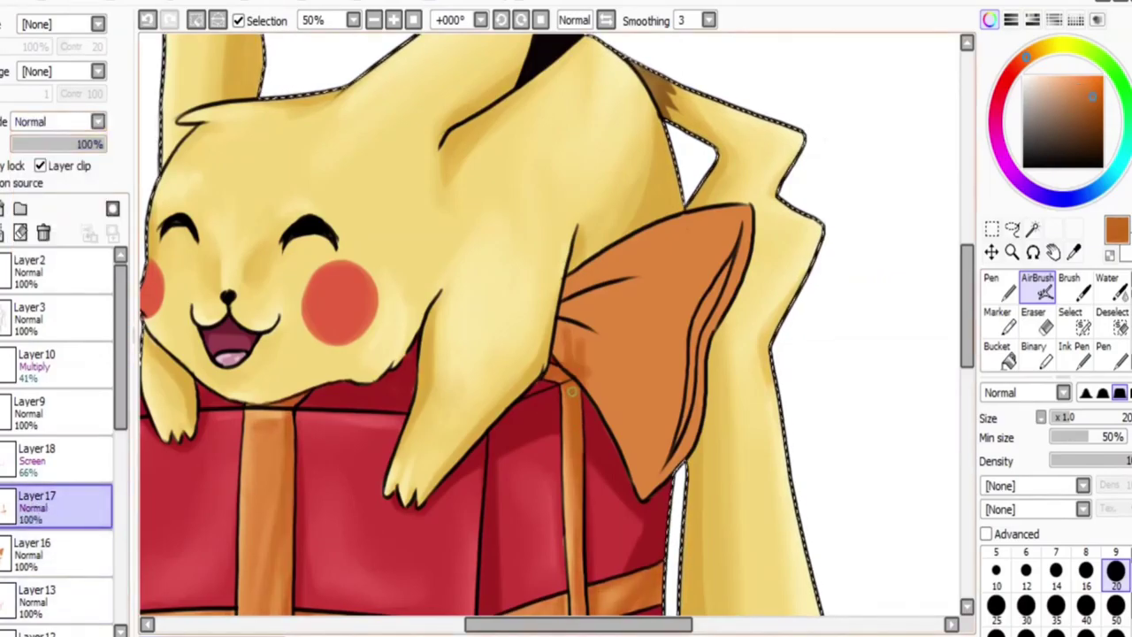
{"action": "left_click", "coordinate": [53, 121]}
{"action": "left_click", "coordinate": [40, 154]}
{"action": "left_click", "coordinate": [1026, 604]}
{"action": "left_click", "coordinate": [1102, 393]}
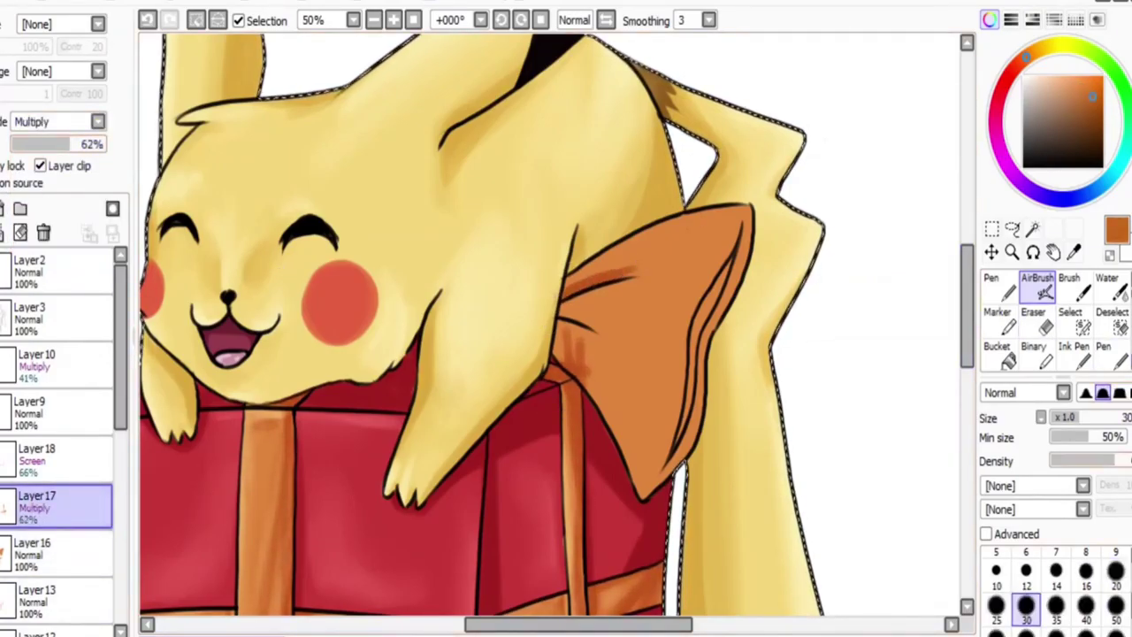
{"action": "left_click_drag", "start_coordinate": [551, 293], "coordinate": [610, 334]}
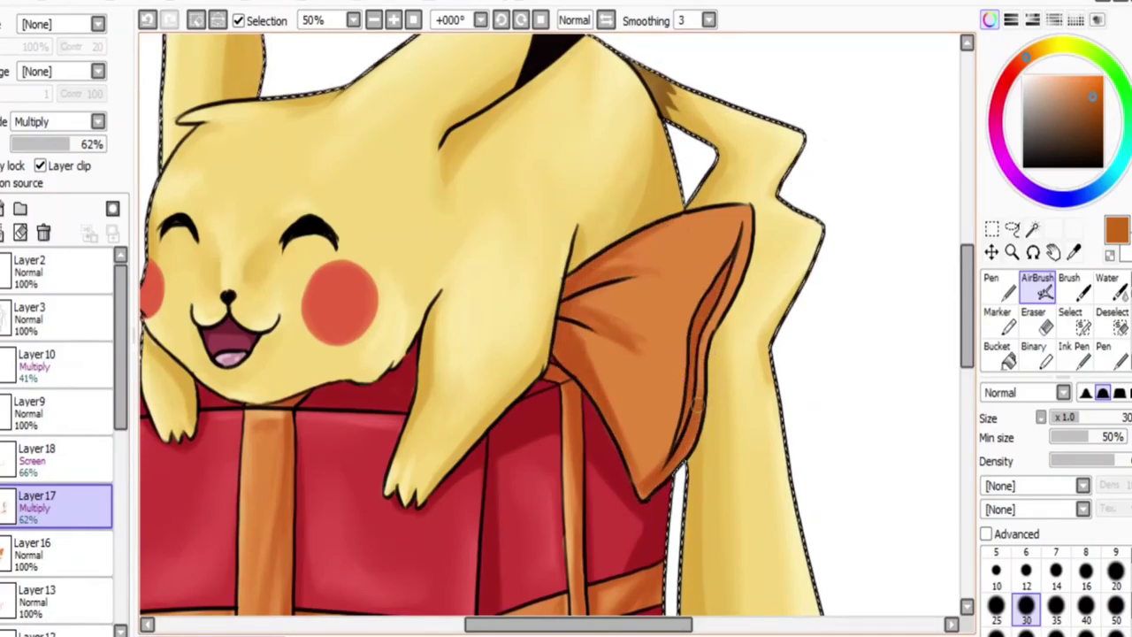
{"action": "left_click", "coordinate": [1115, 604]}
{"action": "left_click_drag", "start_coordinate": [598, 326], "coordinate": [635, 341]}
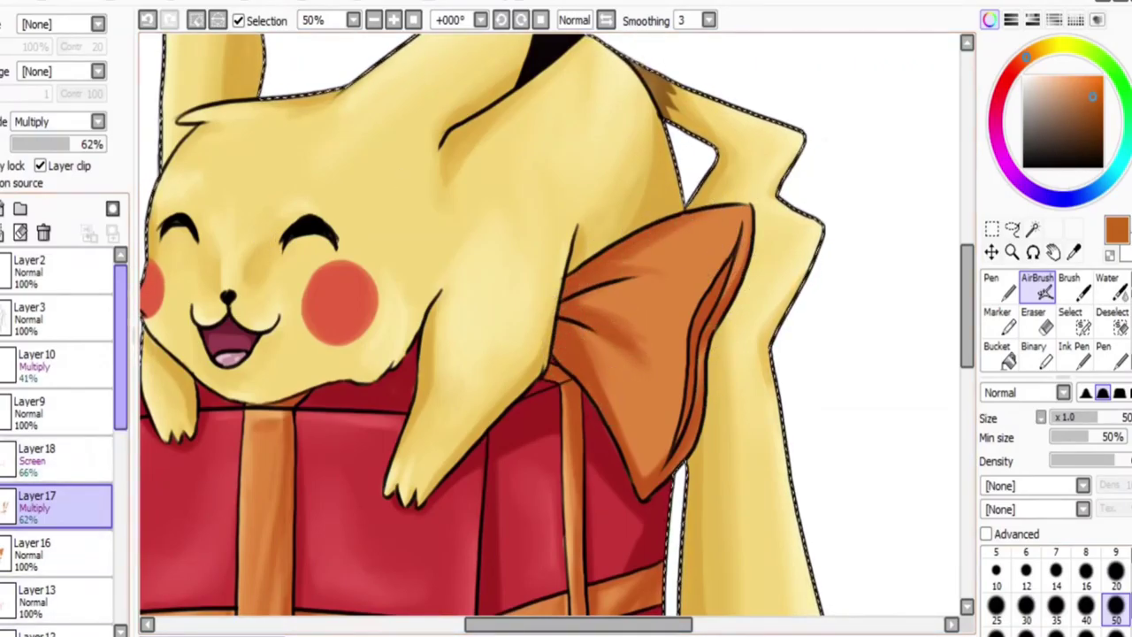
On the Screen layer for ribbon highlights, airbrush light orange highlights between the bow's folds, reducing the brush to size 40
{"action": "left_click", "coordinate": [35, 455]}
{"action": "left_click", "coordinate": [1063, 81]}
{"action": "left_click_drag", "start_coordinate": [721, 261], "coordinate": [672, 376]}
{"action": "left_click_drag", "start_coordinate": [674, 420], "coordinate": [694, 297]}
{"action": "mouse_move", "coordinate": [584, 294]}
{"action": "left_mouse_down"}
{"action": "mouse_move", "coordinate": [660, 285]}
{"action": "mouse_move", "coordinate": [566, 305]}
{"action": "mouse_move", "coordinate": [637, 292]}
{"action": "left_mouse_up"}
{"action": "key", "text": "bracketleft"}
{"action": "left_click_drag", "start_coordinate": [584, 327], "coordinate": [637, 381]}
{"action": "mouse_move", "coordinate": [690, 266]}
{"action": "left_mouse_down"}
{"action": "mouse_move", "coordinate": [589, 304]}
{"action": "mouse_move", "coordinate": [659, 213]}
{"action": "left_mouse_up"}
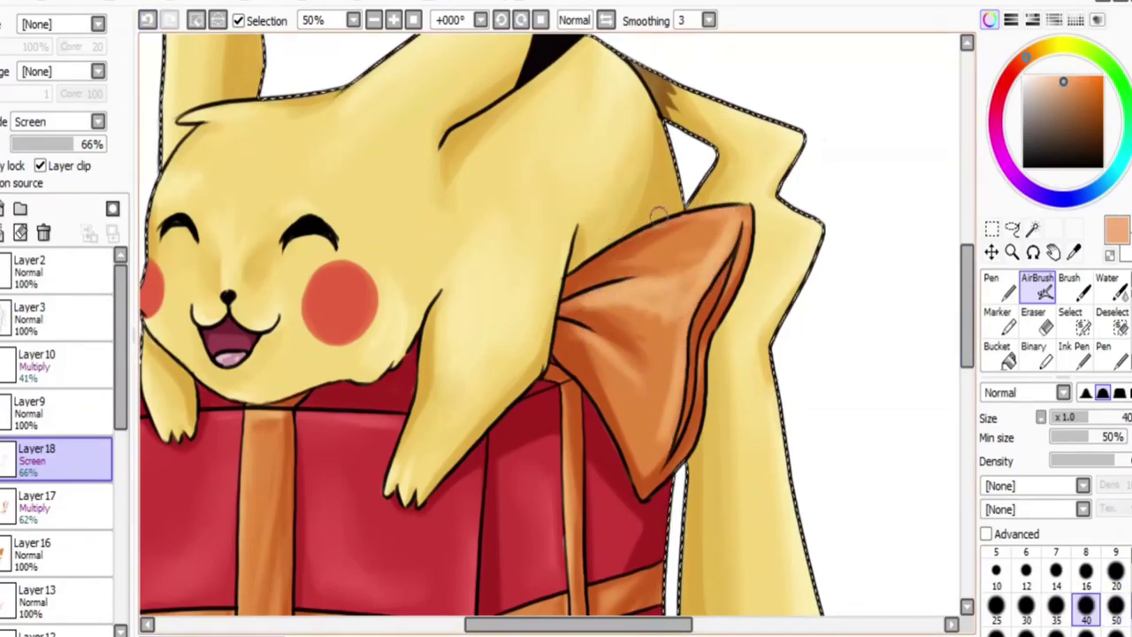
Blend the bow's highlights with the Water tool at size 35
{"action": "key", "text": "c"}
{"action": "left_click", "coordinate": [665, 317], "text": "alt"}
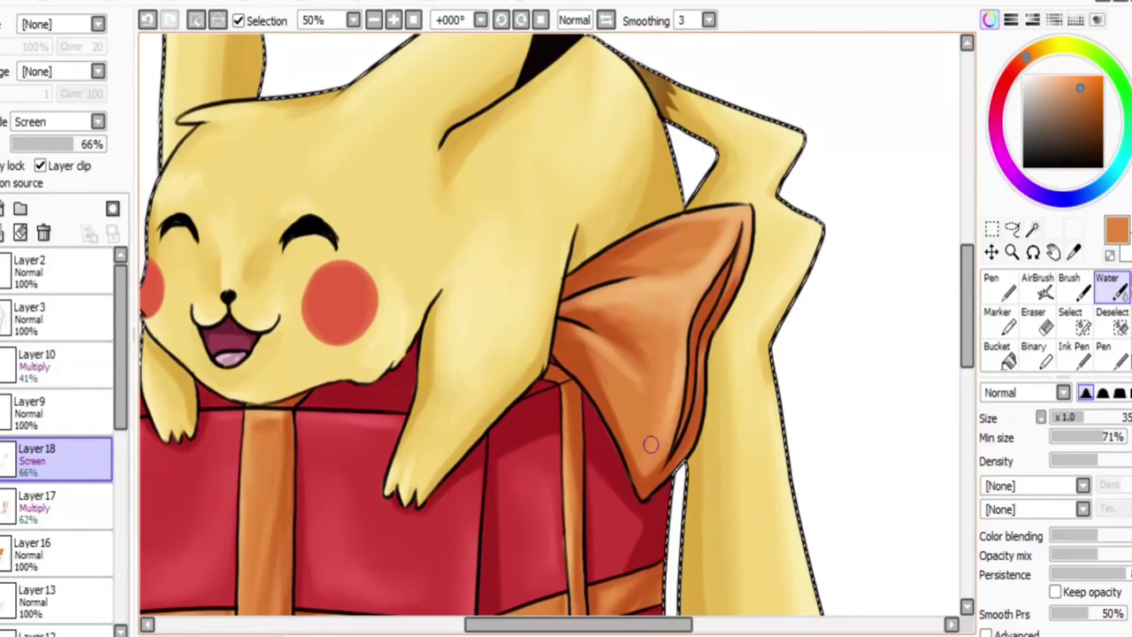
{"action": "scroll", "coordinate": [549, 327], "scroll_direction": "down", "scroll_amount": 1}
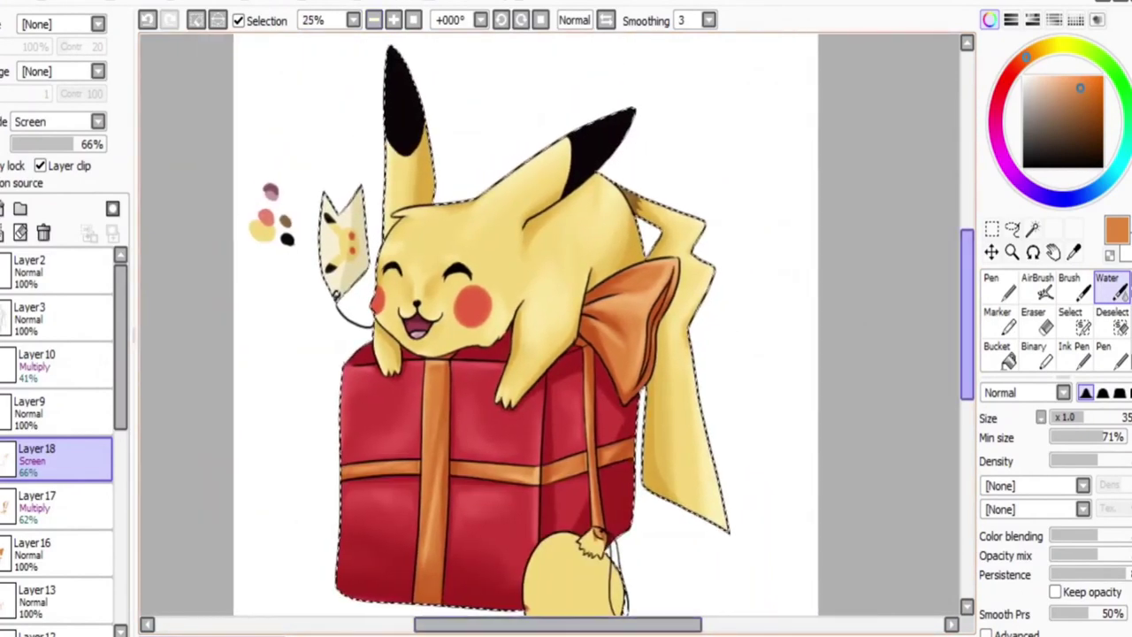
On a new layer, paint the round ornament below the box dark yellow with the AirBrush, starting at size 20, and erase the overflow
{"action": "scroll", "coordinate": [548, 327], "scroll_direction": "up", "scroll_amount": 2}
{"action": "key", "text": "ctrl+shift+n"}
{"action": "left_click", "coordinate": [627, 114], "text": "alt"}
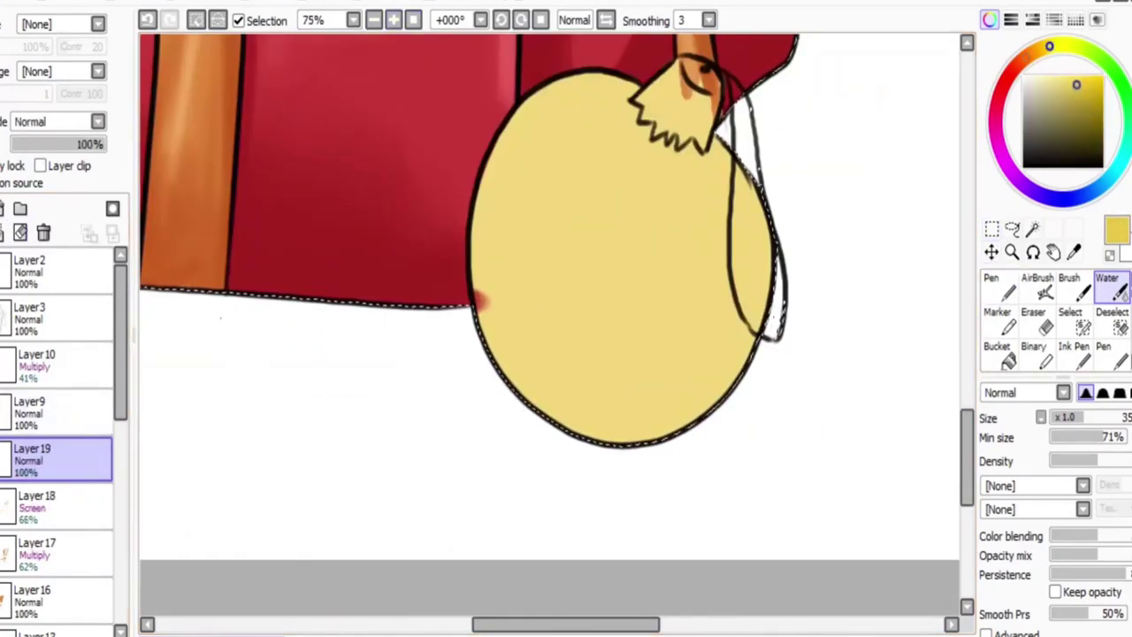
{"action": "key", "text": "a"}
{"action": "left_click", "coordinate": [1115, 570]}
{"action": "mouse_move", "coordinate": [630, 84]}
{"action": "left_mouse_down"}
{"action": "mouse_move", "coordinate": [522, 106]}
{"action": "mouse_move", "coordinate": [495, 372]}
{"action": "left_mouse_up"}
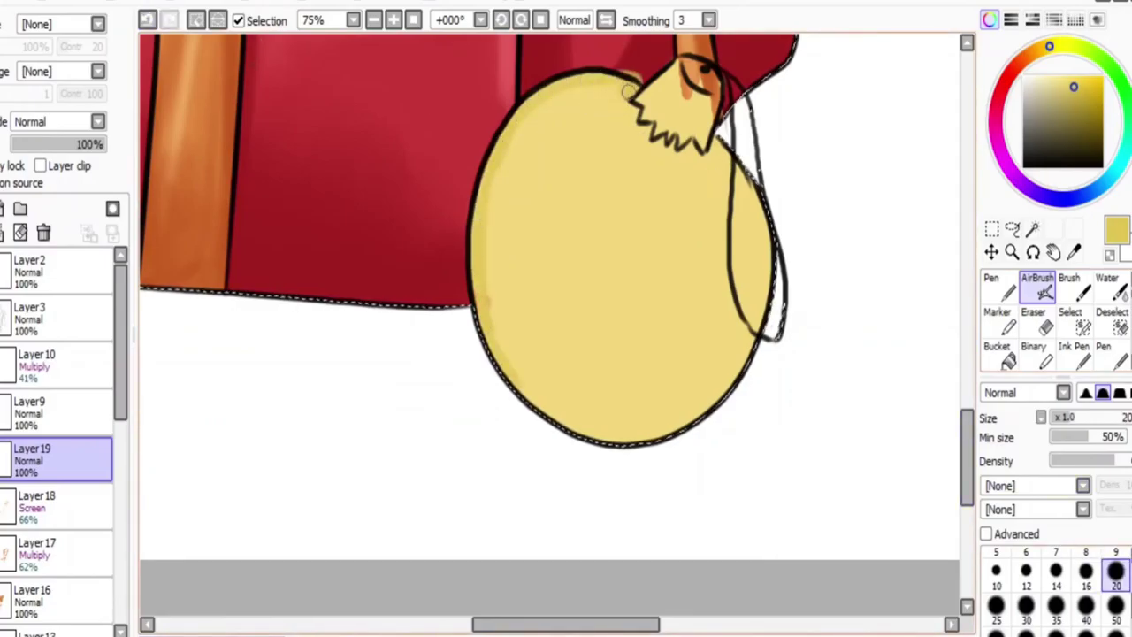
{"action": "mouse_move", "coordinate": [726, 371]}
{"action": "left_mouse_down"}
{"action": "mouse_move", "coordinate": [513, 416]}
{"action": "mouse_move", "coordinate": [606, 104]}
{"action": "left_mouse_up"}
{"action": "key", "text": "e"}
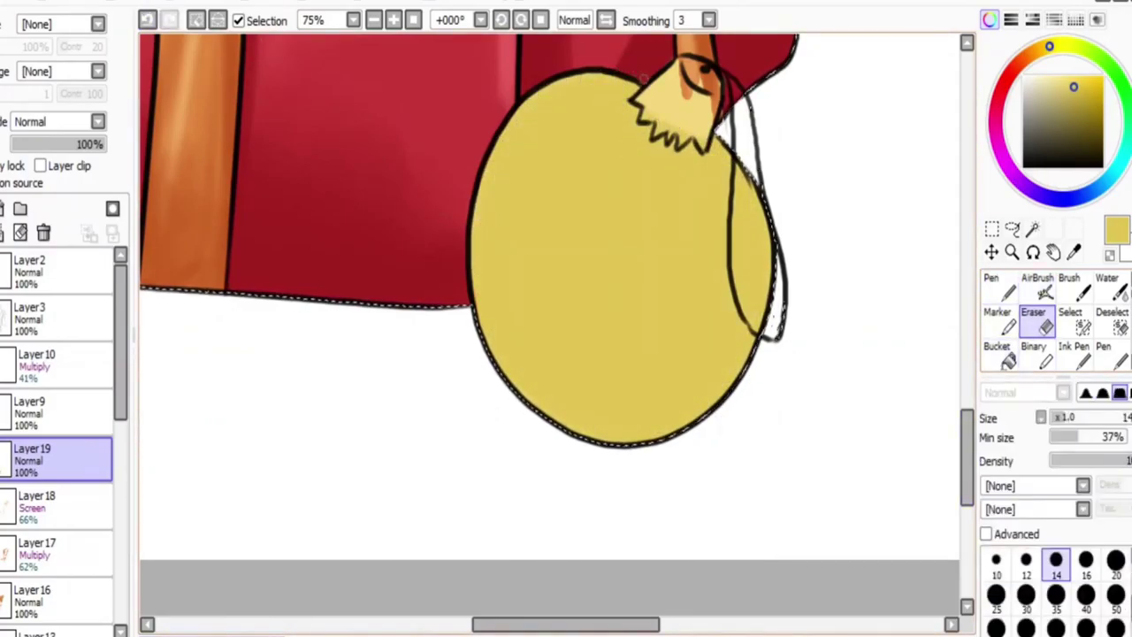
{"action": "scroll", "coordinate": [548, 327], "scroll_direction": "up", "scroll_amount": 1}
Lock the ornament layer's opacity and airbrush golden to dark brown-gold shading around its lower and outer sides at size 100
{"action": "key", "text": "a"}
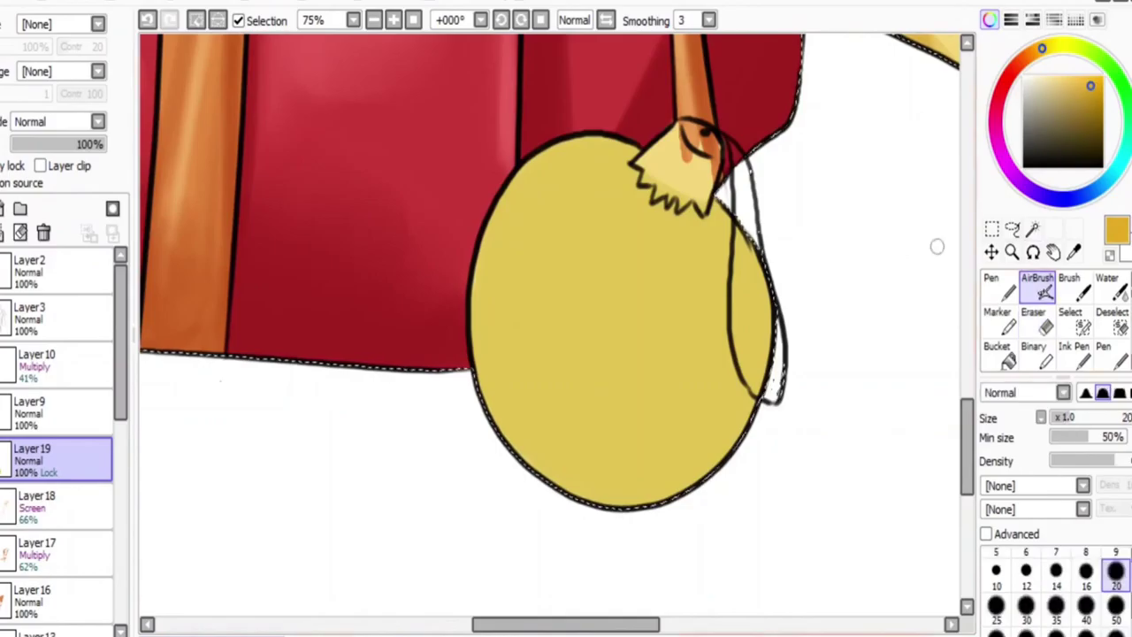
{"action": "left_click_drag", "start_coordinate": [575, 119], "coordinate": [495, 332]}
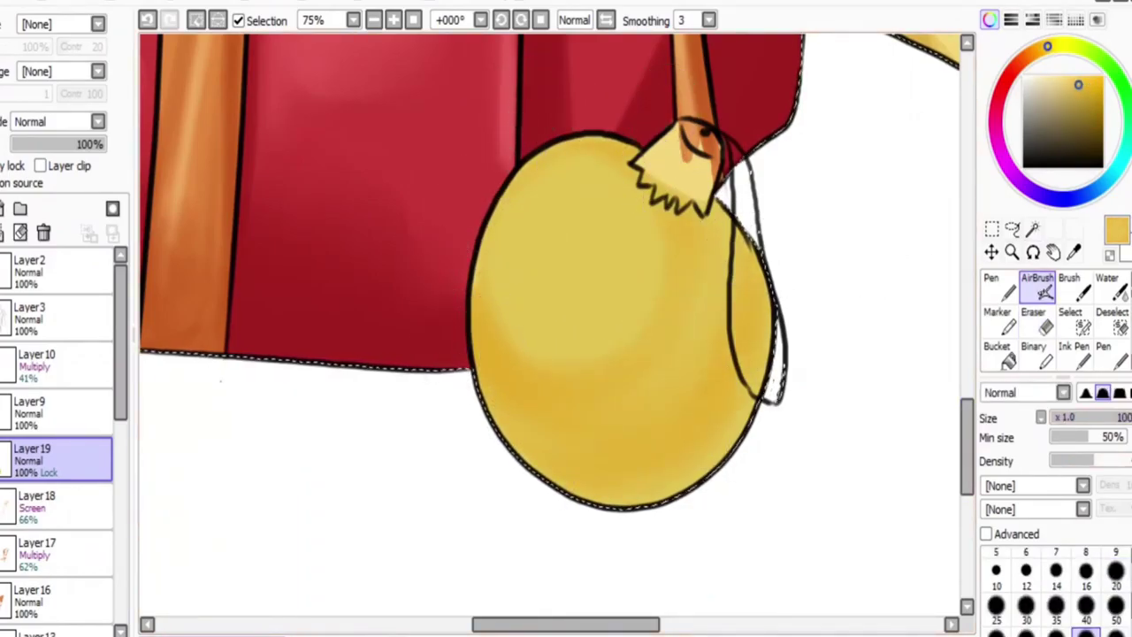
{"action": "left_click", "coordinate": [684, 336], "text": "alt"}
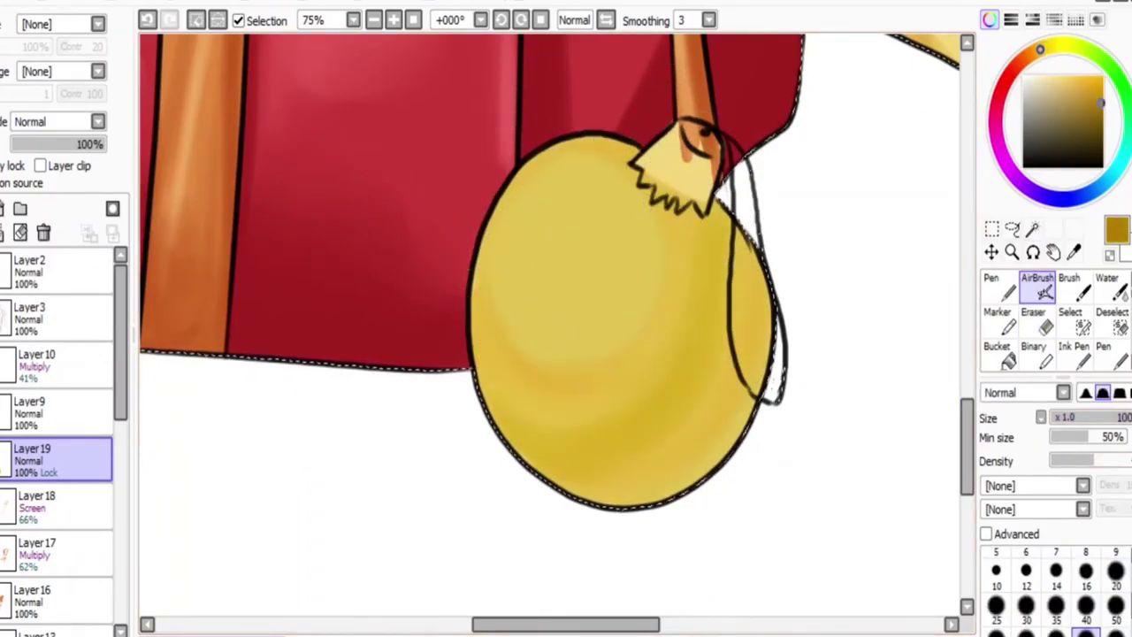
{"action": "mouse_move", "coordinate": [584, 425]}
{"action": "left_mouse_down"}
{"action": "mouse_move", "coordinate": [674, 398]}
{"action": "mouse_move", "coordinate": [761, 420]}
{"action": "left_mouse_up"}
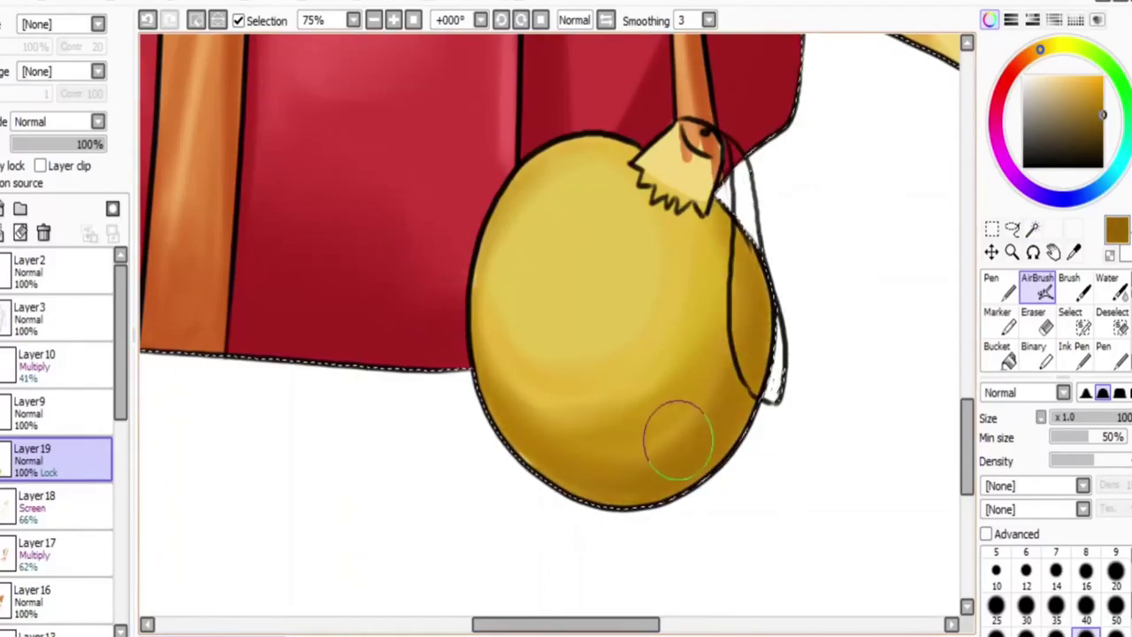
With the opacity lock off, touch up the ornament's edge in dark gold at AirBrush size 16, and lock the layer again
{"action": "key", "text": "bracketleft"}
{"action": "key", "text": "bracketleft"}
{"action": "key", "text": "bracketleft"}
{"action": "key", "text": "bracketleft"}
{"action": "key", "text": "bracketleft"}
{"action": "key", "text": "bracketleft"}
{"action": "key", "text": "bracketleft"}
{"action": "key", "text": "bracketleft"}
{"action": "key", "text": "bracketleft"}
{"action": "key", "text": "bracketleft"}
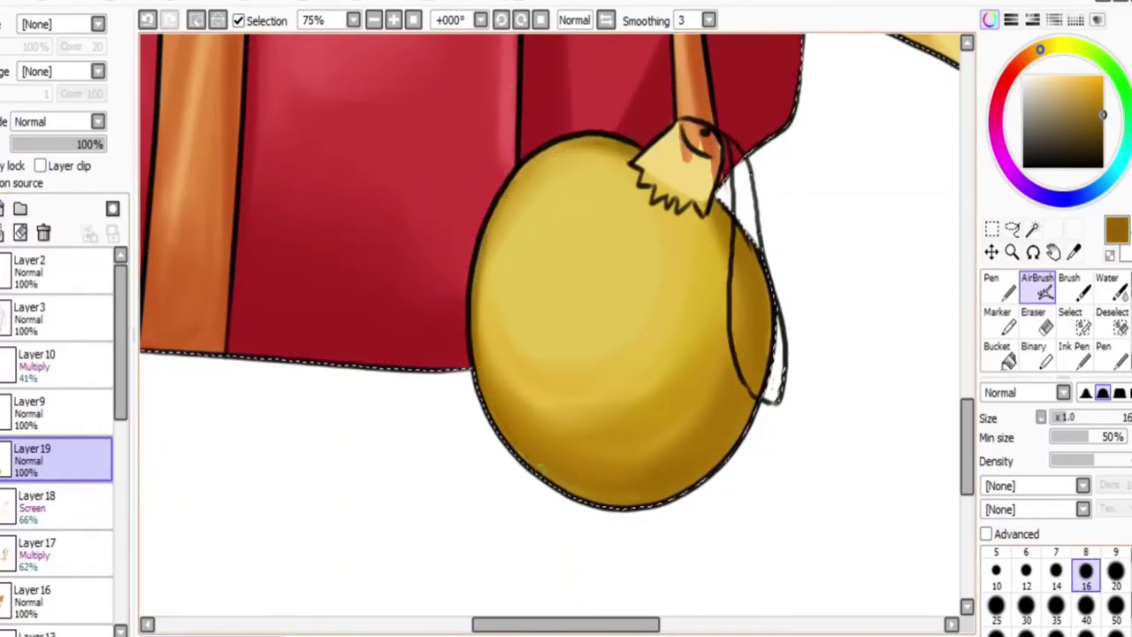
{"action": "left_click", "coordinate": [9, 166]}
Airbrush a pale yellow highlight on the ornament's upper left and a rim light along its lower right edge at size 100
{"action": "left_click", "coordinate": [675, 181], "text": "alt"}
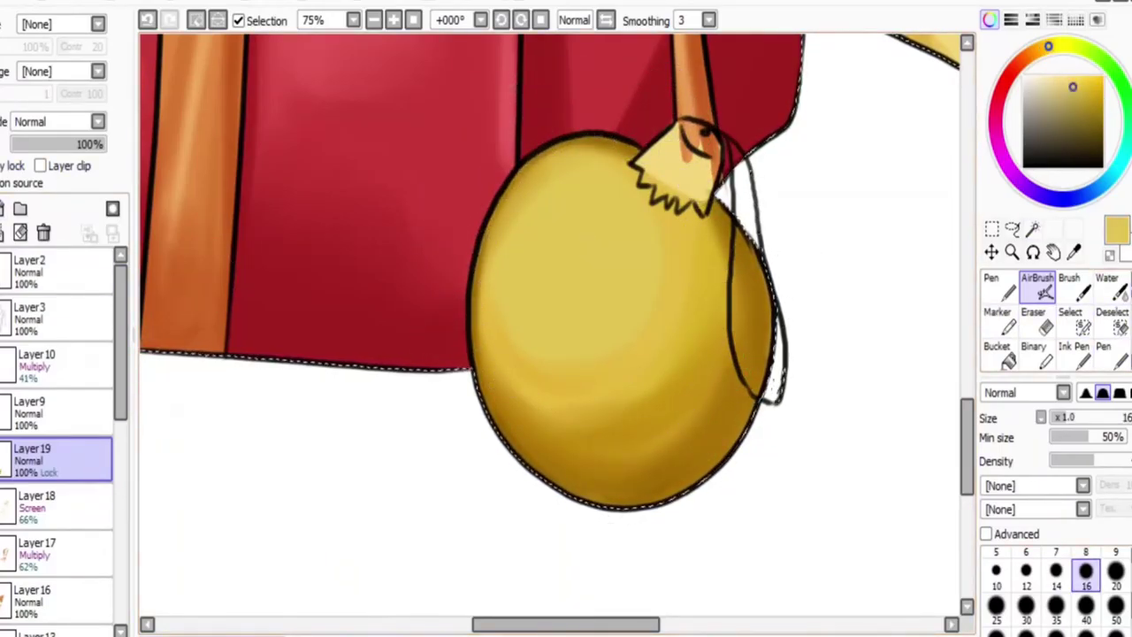
{"action": "key", "text": "bracketright"}
{"action": "key", "text": "bracketright"}
{"action": "key", "text": "bracketright"}
{"action": "key", "text": "bracketright"}
{"action": "key", "text": "bracketright"}
{"action": "key", "text": "bracketright"}
{"action": "key", "text": "bracketright"}
{"action": "key", "text": "bracketright"}
{"action": "key", "text": "bracketright"}
{"action": "key", "text": "bracketright"}
{"action": "mouse_move", "coordinate": [557, 245]}
{"action": "left_mouse_down"}
{"action": "mouse_move", "coordinate": [584, 221]}
{"action": "mouse_move", "coordinate": [565, 196]}
{"action": "left_mouse_up"}
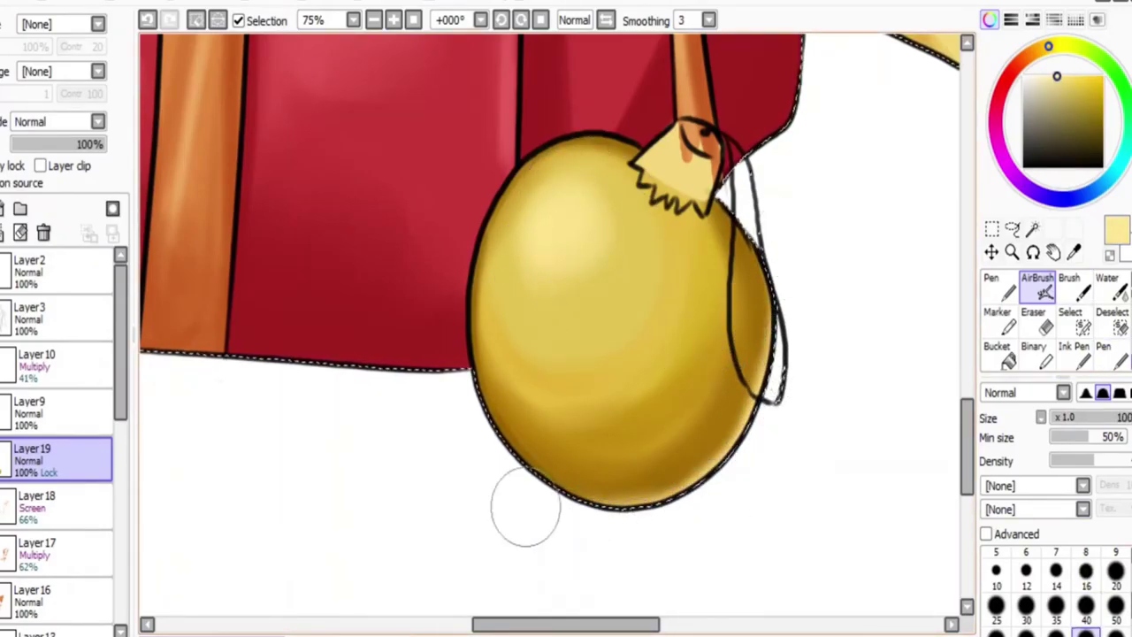
Strengthen the ornament's highlights with pale yellow and cream using the AirBrush at size 70
{"action": "key", "text": "bracketleft"}
{"action": "key", "text": "bracketleft"}
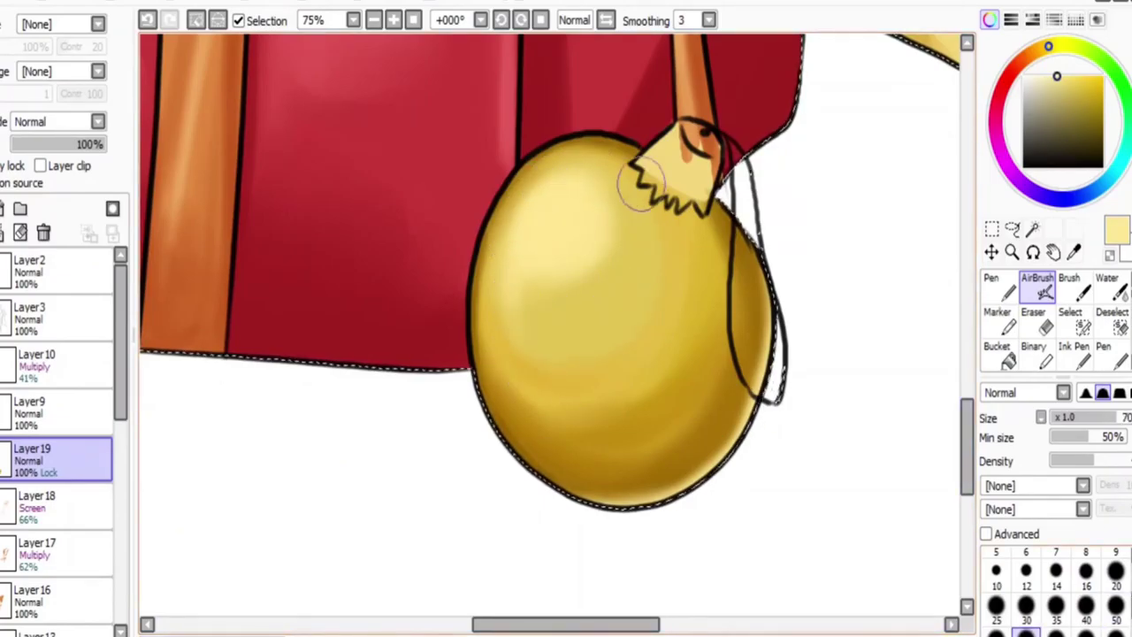
{"action": "left_click", "coordinate": [529, 215], "text": "alt"}
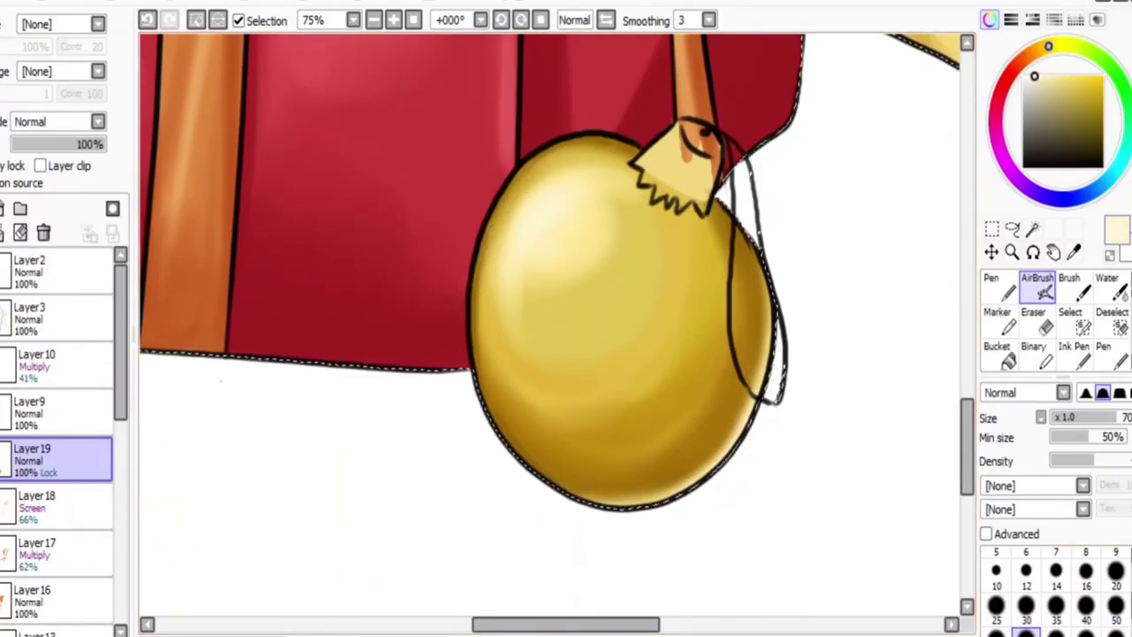
On a new layer, paint the ornament's cap light grey with the AirBrush at size 20, and erase the overflow
{"action": "left_click", "coordinate": [20, 232]}
{"action": "left_click", "coordinate": [221, 381], "text": "alt"}
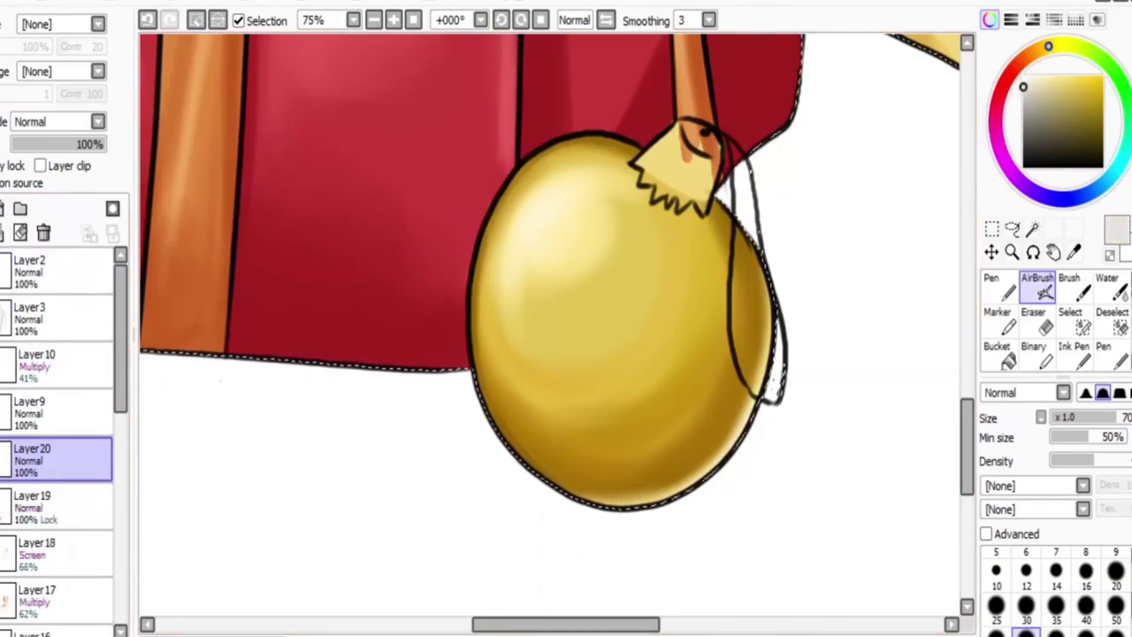
{"action": "key", "text": "bracketleft"}
{"action": "key", "text": "bracketleft"}
{"action": "key", "text": "bracketleft"}
{"action": "key", "text": "bracketleft"}
{"action": "key", "text": "bracketleft"}
{"action": "key", "text": "bracketleft"}
{"action": "key", "text": "bracketleft"}
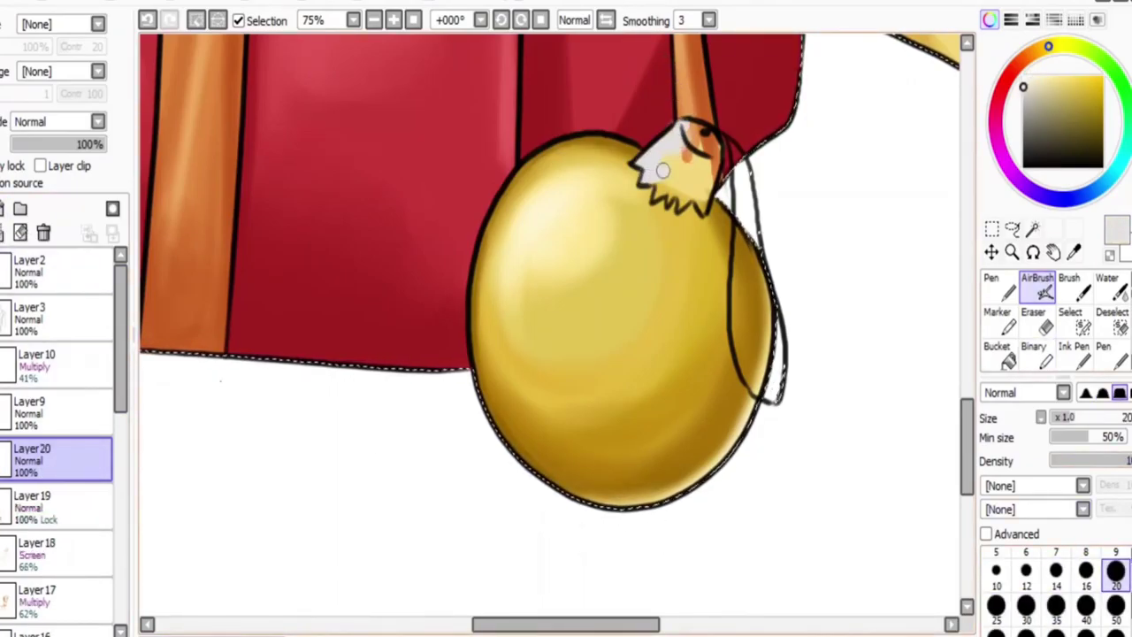
{"action": "left_click_drag", "start_coordinate": [674, 168], "coordinate": [678, 133]}
{"action": "key", "text": "e"}
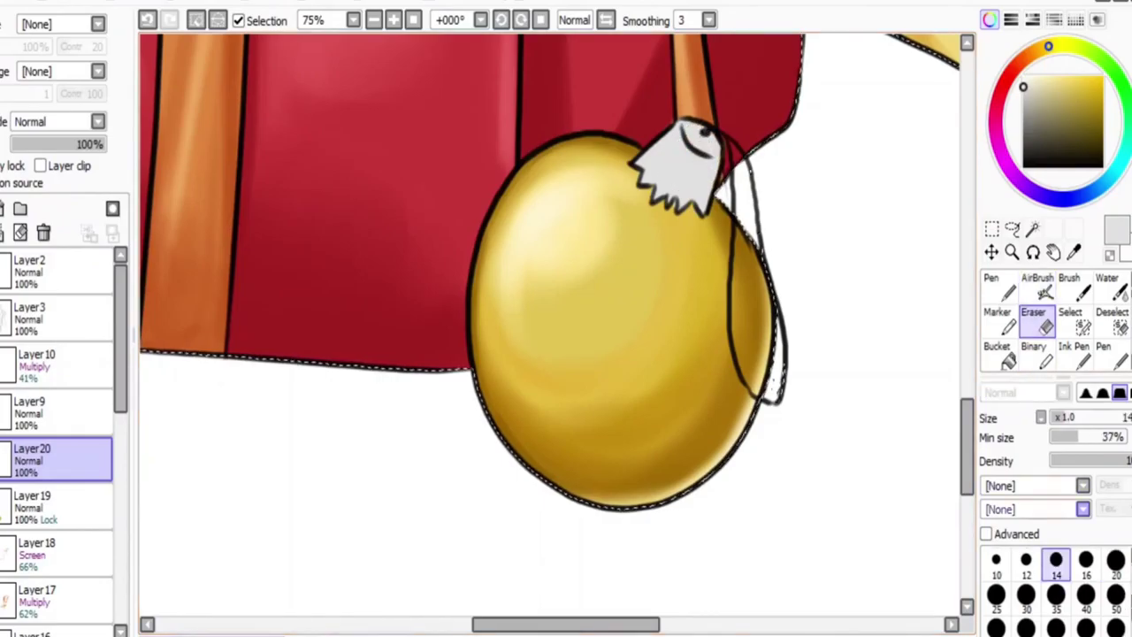
Lock the cap layer's opacity and airbrush darker grey shading along the cap's folds at sizes 20, 14 and 16
{"action": "key", "text": "e"}
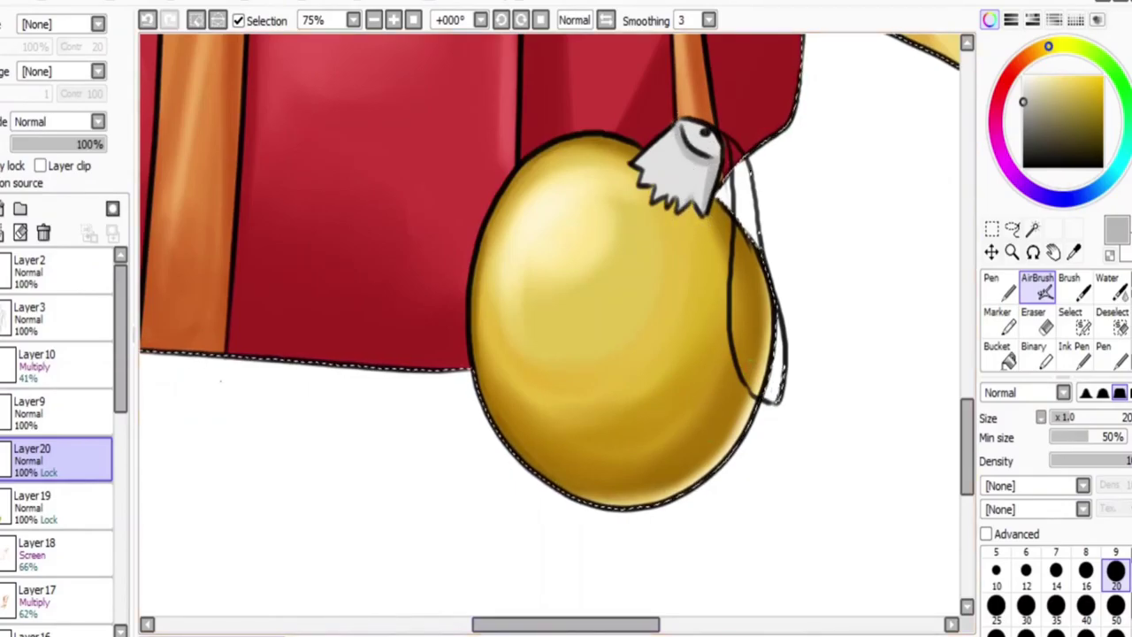
{"action": "key", "text": "bracketleft"}
{"action": "key", "text": "bracketleft"}
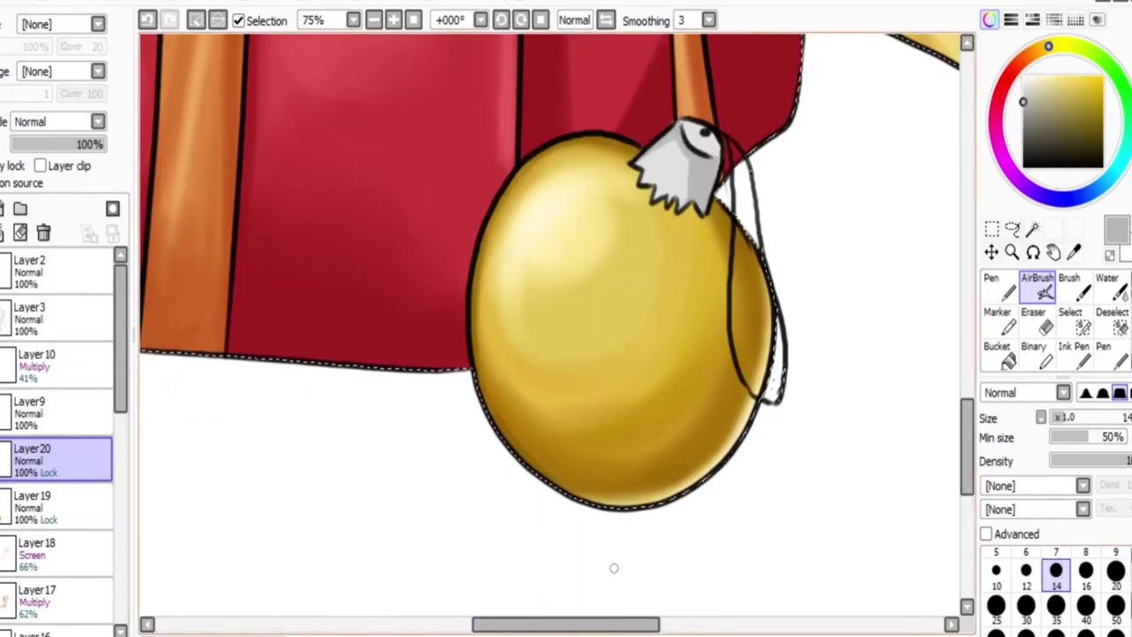
{"action": "key", "text": "bracketright"}
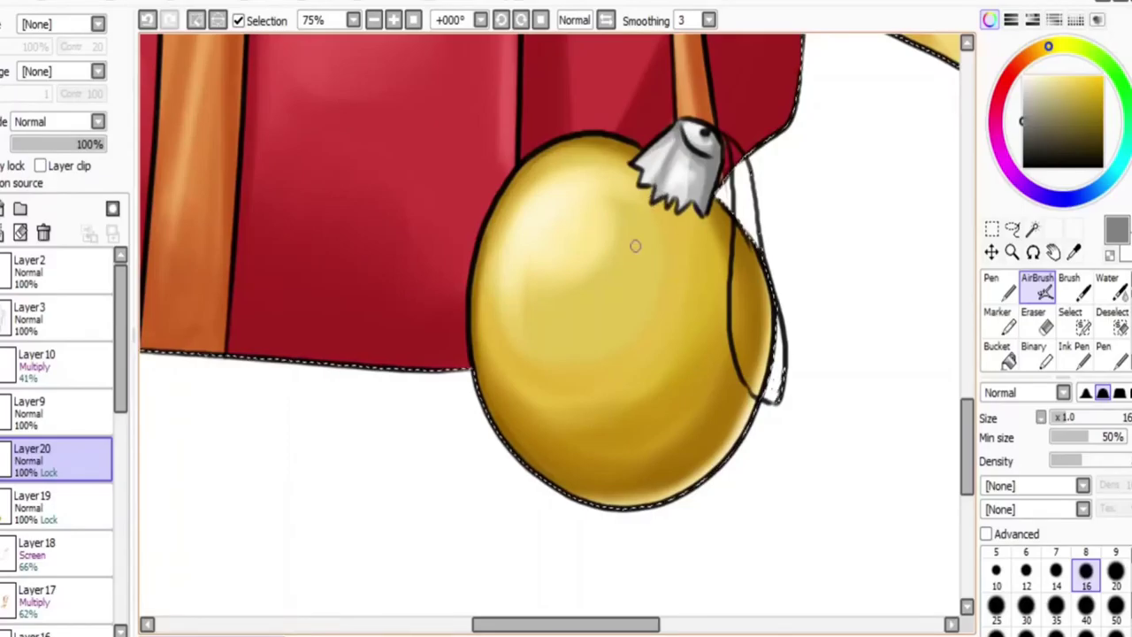
Airbrush white highlights on the ornament's cap at size 10
{"action": "key", "text": "bracketleft"}
{"action": "key", "text": "bracketleft"}
{"action": "key", "text": "bracketleft"}
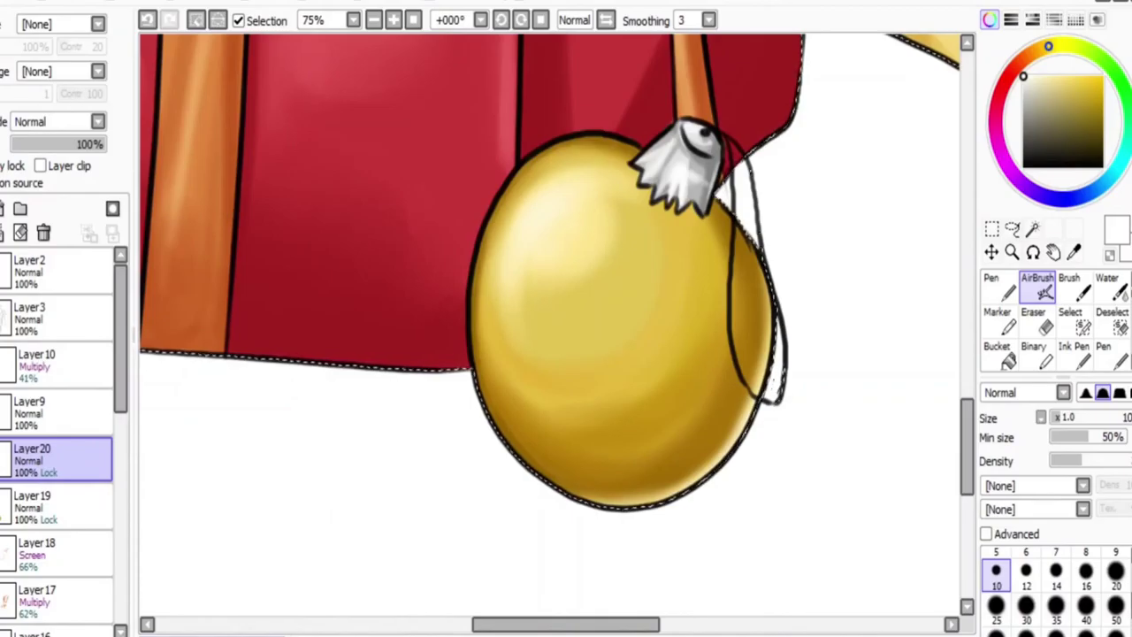
Blend the cap's grey shading and white highlights with the Water tool at size 10
{"action": "left_click", "coordinate": [1107, 283]}
{"action": "scroll", "coordinate": [1106, 283], "scroll_direction": "down", "scroll_amount": 2}
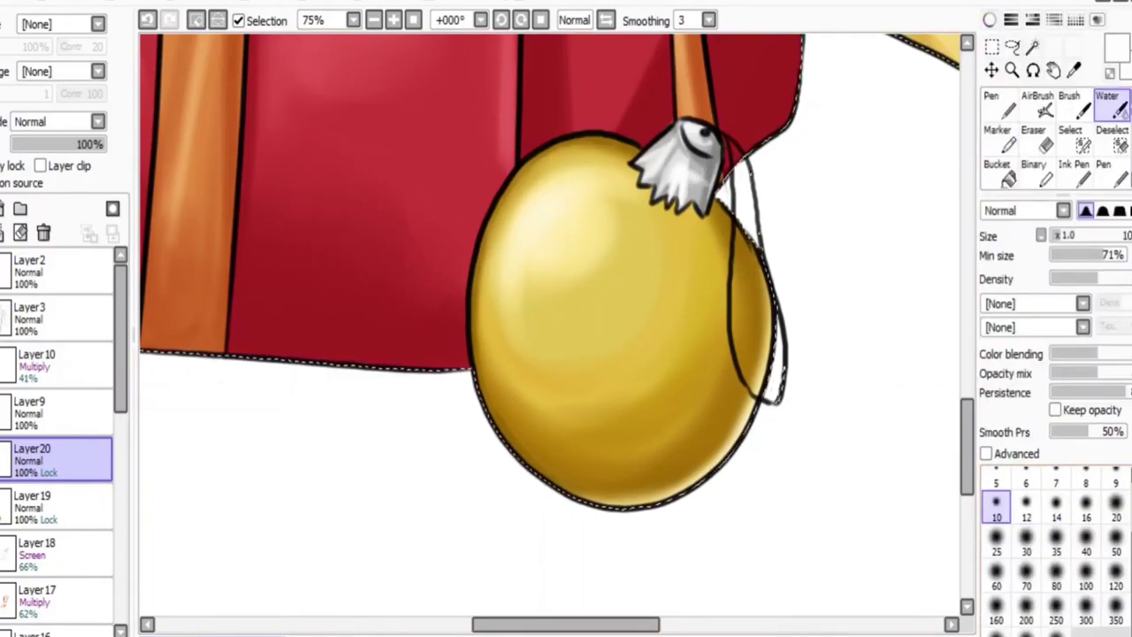
{"action": "scroll", "coordinate": [557, 327], "scroll_direction": "left", "scroll_amount": 2}
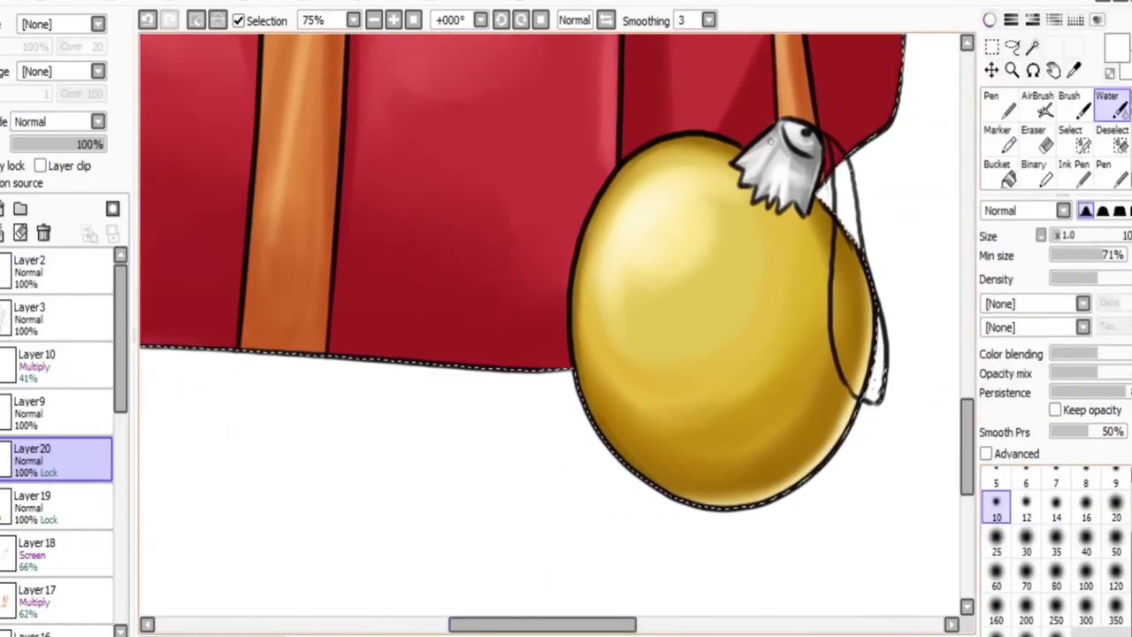
On a new clipped layer above Layer8, airbrush light red highlights on Pikachu's cheeks at size 35
{"action": "scroll", "coordinate": [558, 327], "scroll_direction": "up", "scroll_amount": 5}
{"action": "key", "text": "minus"}
{"action": "key", "text": "minus"}
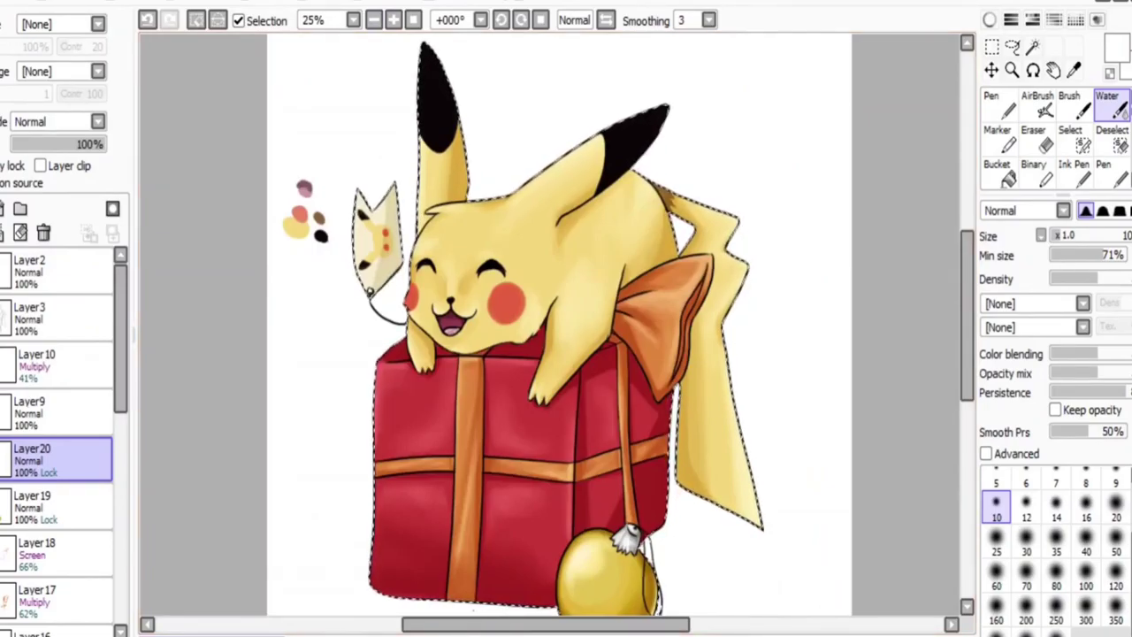
{"action": "scroll", "coordinate": [557, 327], "scroll_direction": "up", "scroll_amount": 1}
{"action": "key", "text": "plus"}
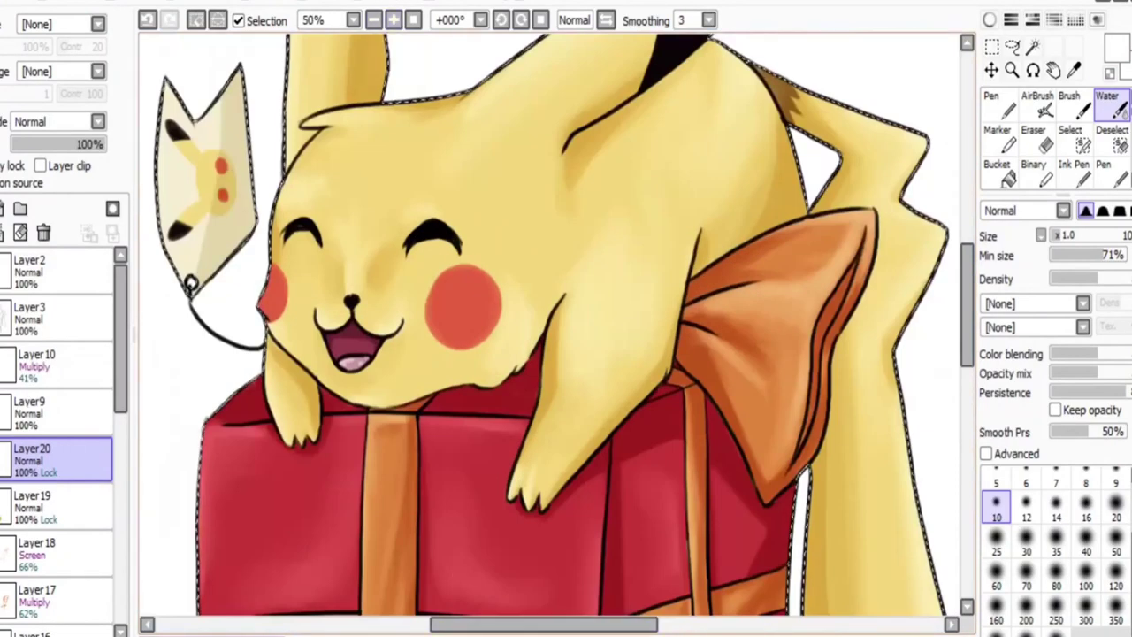
{"action": "scroll", "coordinate": [57, 443], "scroll_direction": "down", "scroll_amount": 1}
{"action": "scroll", "coordinate": [58, 442], "scroll_direction": "down", "scroll_amount": 3}
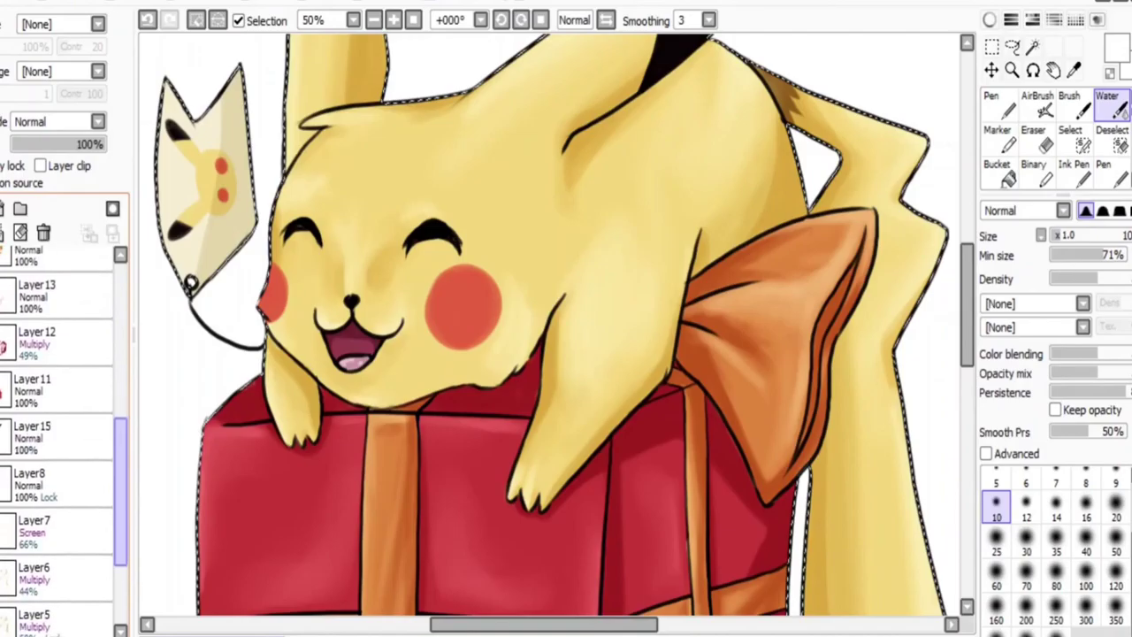
{"action": "key", "text": "minus"}
{"action": "key", "text": "plus"}
{"action": "left_click", "coordinate": [57, 485]}
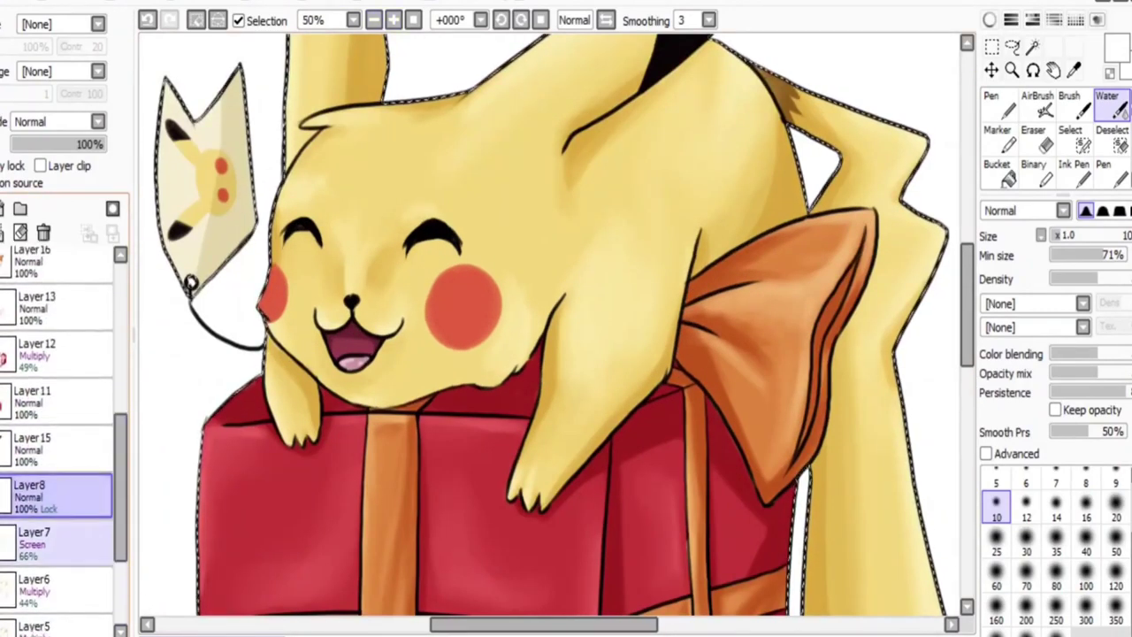
{"action": "key", "text": "ctrl+shift+n"}
{"action": "key", "text": "a"}
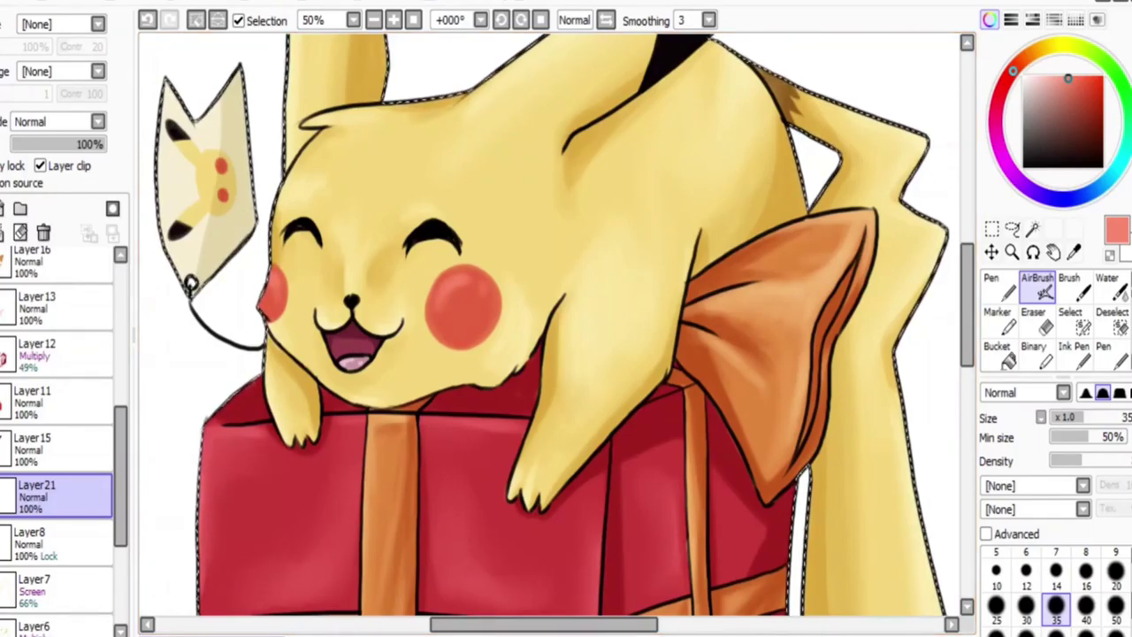
Clear the selection, make the line art layer Layer3 active and lock its opacity
{"action": "key", "text": "minus"}
{"action": "key", "text": "minus"}
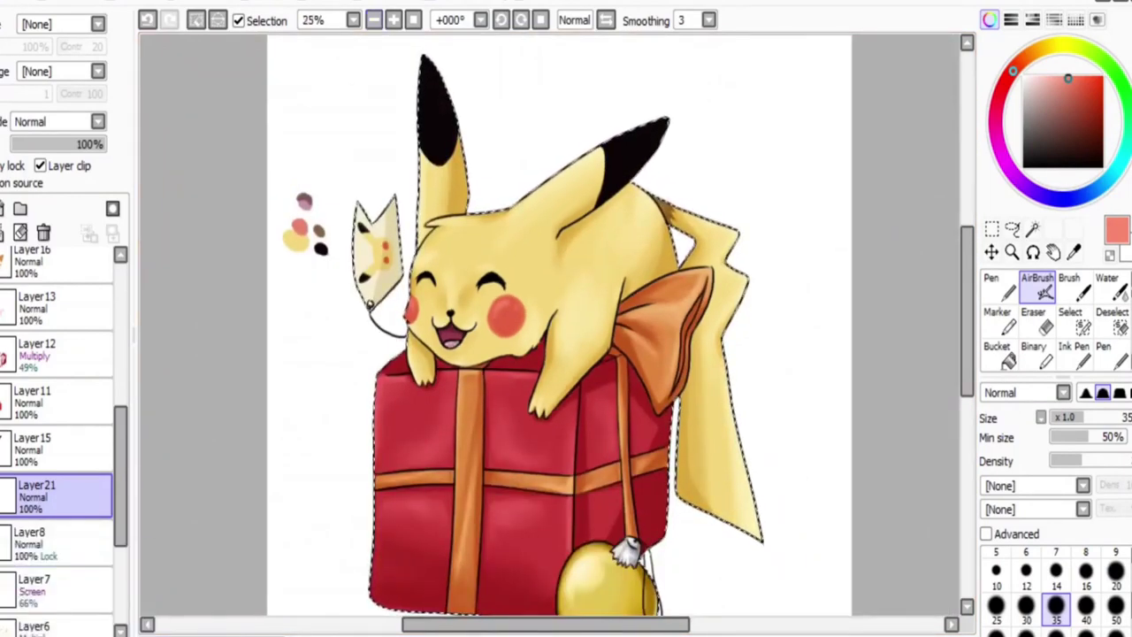
{"action": "key", "text": "minus"}
{"action": "scroll", "coordinate": [58, 425], "scroll_direction": "up", "scroll_amount": 5}
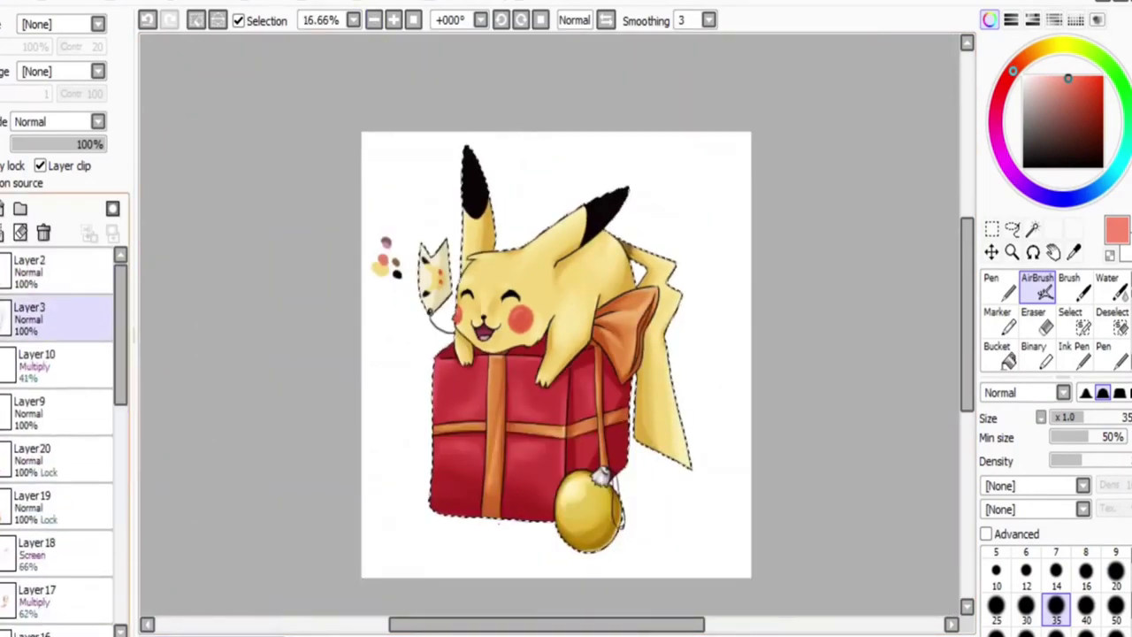
{"action": "key", "text": "ctrl+d"}
{"action": "left_click", "coordinate": [58, 318]}
{"action": "scroll", "coordinate": [558, 354], "scroll_direction": "up", "scroll_amount": 2}
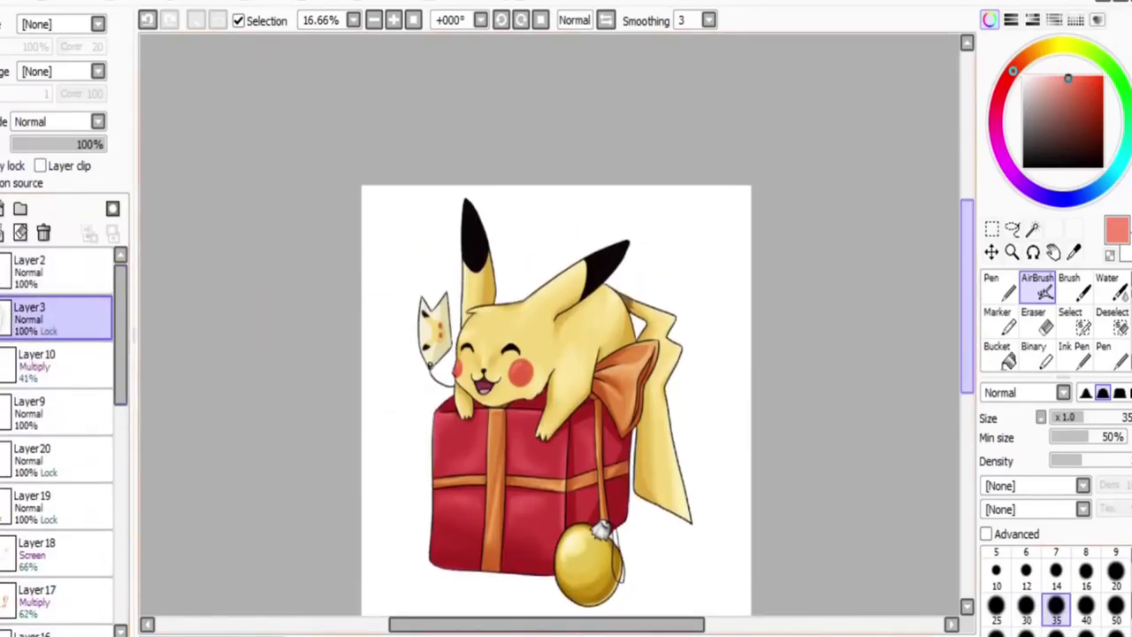
{"action": "scroll", "coordinate": [557, 354], "scroll_direction": "down", "scroll_amount": 4}
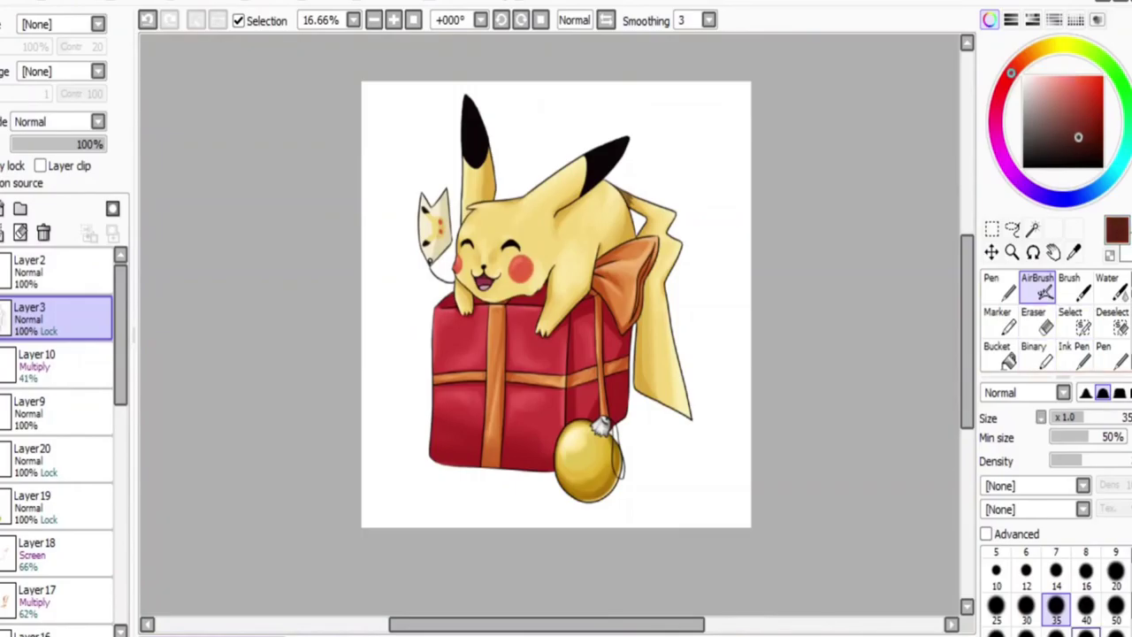
Airbrush Layer3's line art dark reddish brown at brush size 500
{"action": "key", "text": "bracketright"}
{"action": "key", "text": "bracketright"}
{"action": "key", "text": "bracketright"}
{"action": "key", "text": "bracketright"}
{"action": "key", "text": "bracketright"}
{"action": "key", "text": "bracketright"}
{"action": "key", "text": "bracketright"}
{"action": "key", "text": "bracketright"}
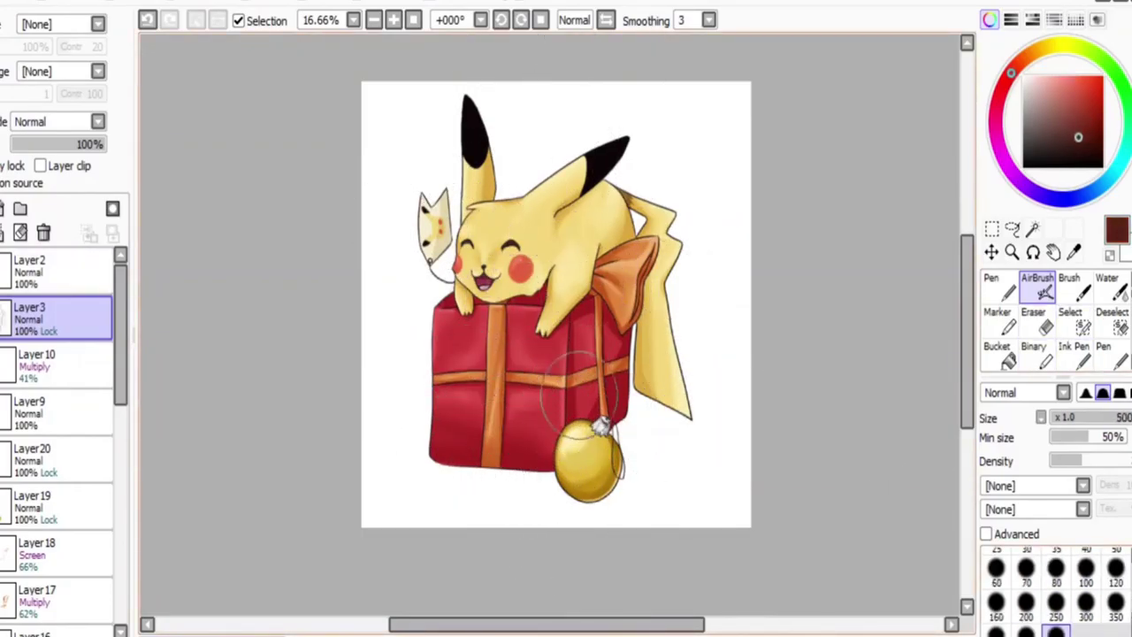
{"action": "scroll", "coordinate": [551, 261], "scroll_direction": "up", "scroll_amount": 3}
{"action": "scroll", "coordinate": [57, 398], "scroll_direction": "down", "scroll_amount": 6}
Smooth the shading and highlights on Pikachu's face on Layer5 and Layer7 with the Water tool at size 80
{"action": "left_click", "coordinate": [58, 497]}
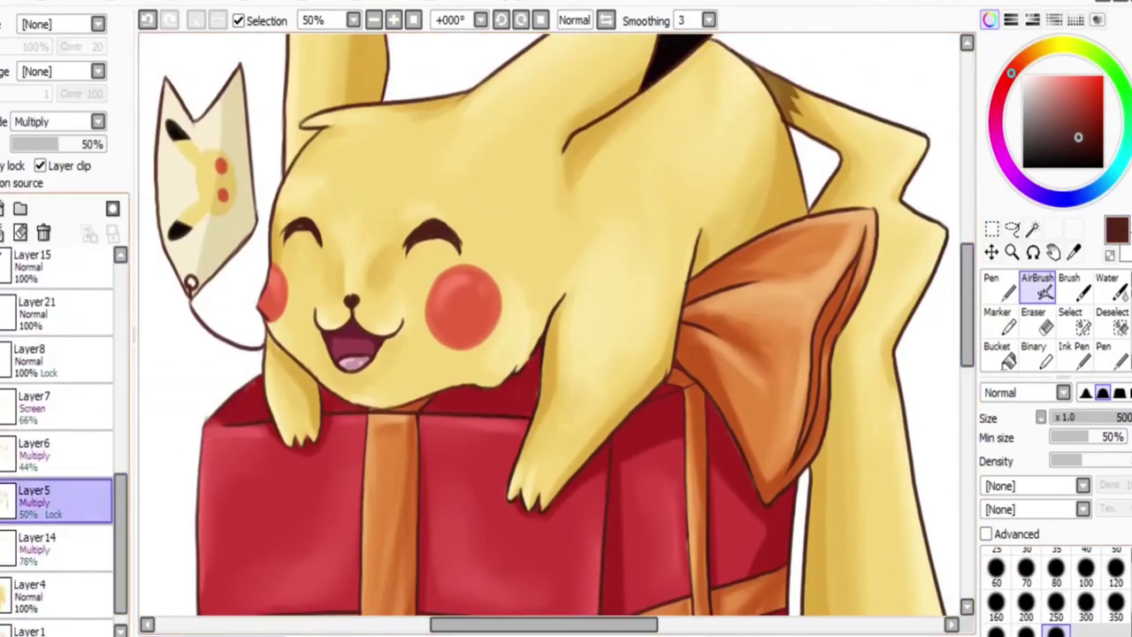
{"action": "left_click", "coordinate": [1108, 285]}
{"action": "key", "text": "Up"}
{"action": "key", "text": "Up"}
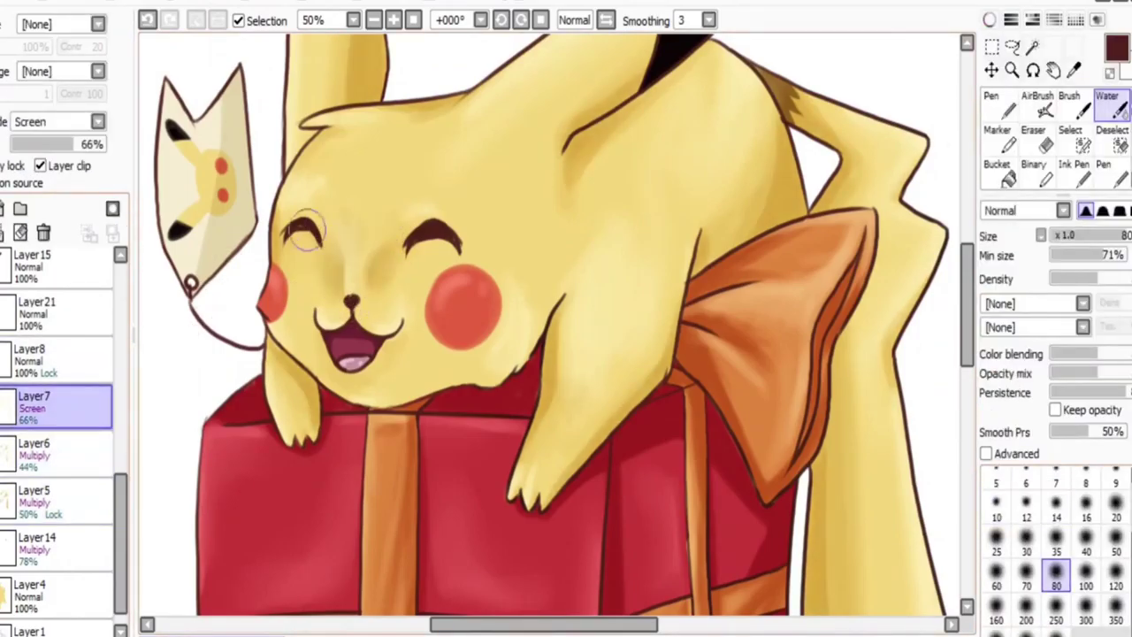
Erase the face shading between Pikachu's eyes and above the nose on Layer5 with the Eraser at size 120
{"action": "key", "text": "e"}
{"action": "key", "text": "bracketleft"}
{"action": "key", "text": "bracketleft"}
{"action": "key", "text": "Down"}
{"action": "key", "text": "Down"}
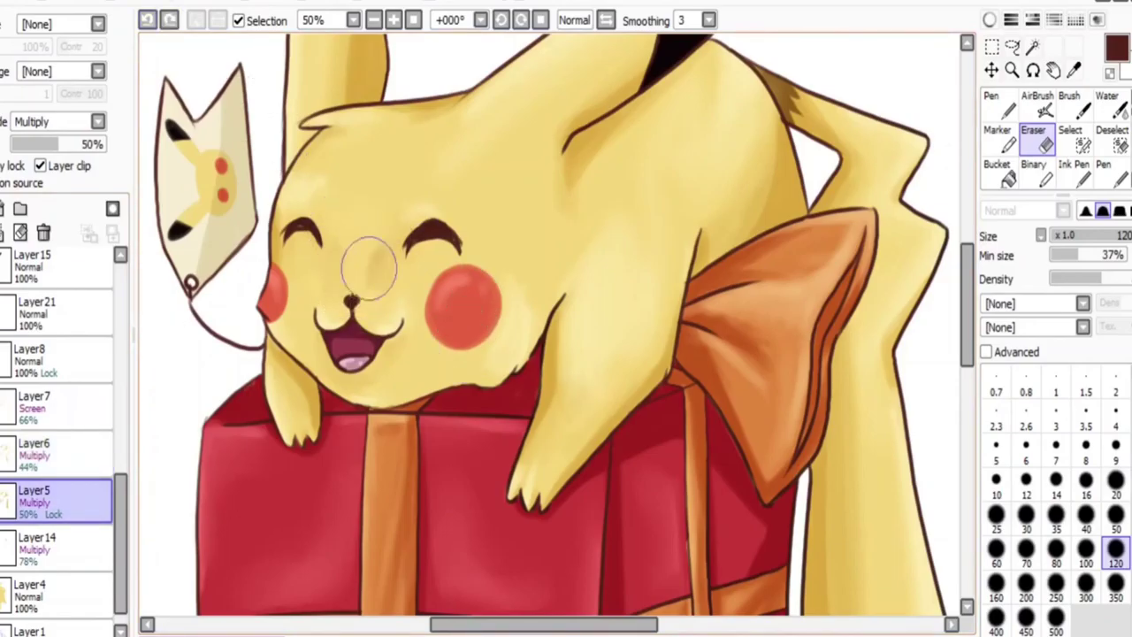
{"action": "scroll", "coordinate": [343, 279], "scroll_direction": "down", "scroll_amount": 2}
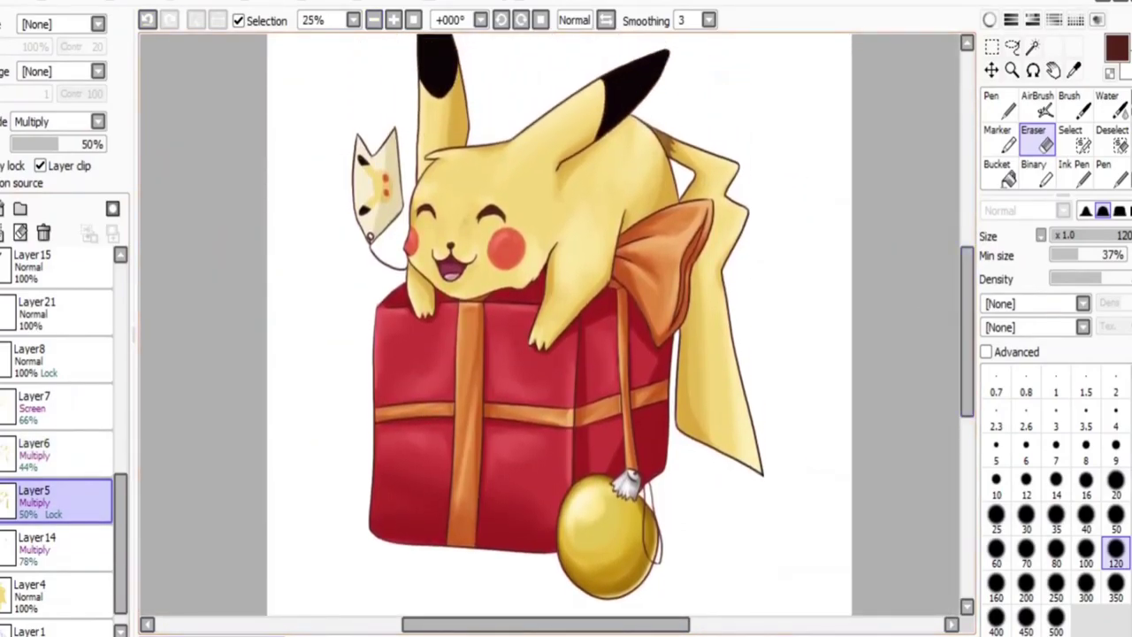
On a new layer above Layer1, airbrush a pale orange glow behind the drawing at size 500 and fill it out into an oval with a harder edge
{"action": "scroll", "coordinate": [953, 292], "scroll_direction": "down", "scroll_amount": 1}
{"action": "left_click", "coordinate": [990, 20]}
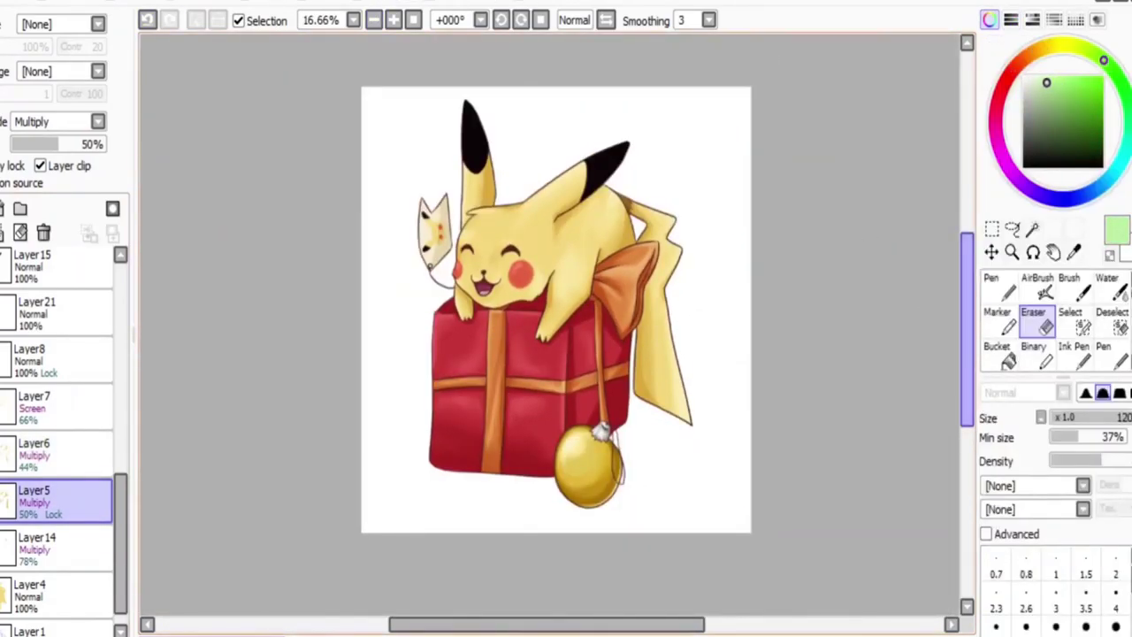
{"action": "key", "text": "v"}
{"action": "key", "text": "ctrl+shift+n"}
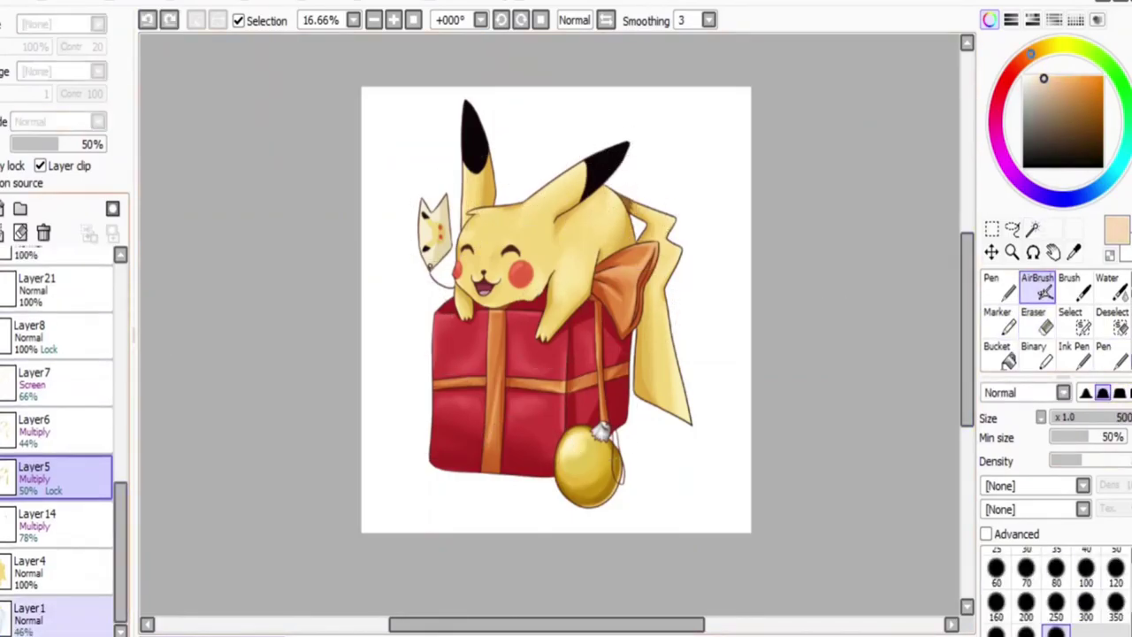
{"action": "mouse_move", "coordinate": [596, 463]}
{"action": "left_mouse_down"}
{"action": "mouse_move", "coordinate": [637, 243]}
{"action": "mouse_move", "coordinate": [480, 210]}
{"action": "mouse_move", "coordinate": [655, 318]}
{"action": "left_mouse_up"}
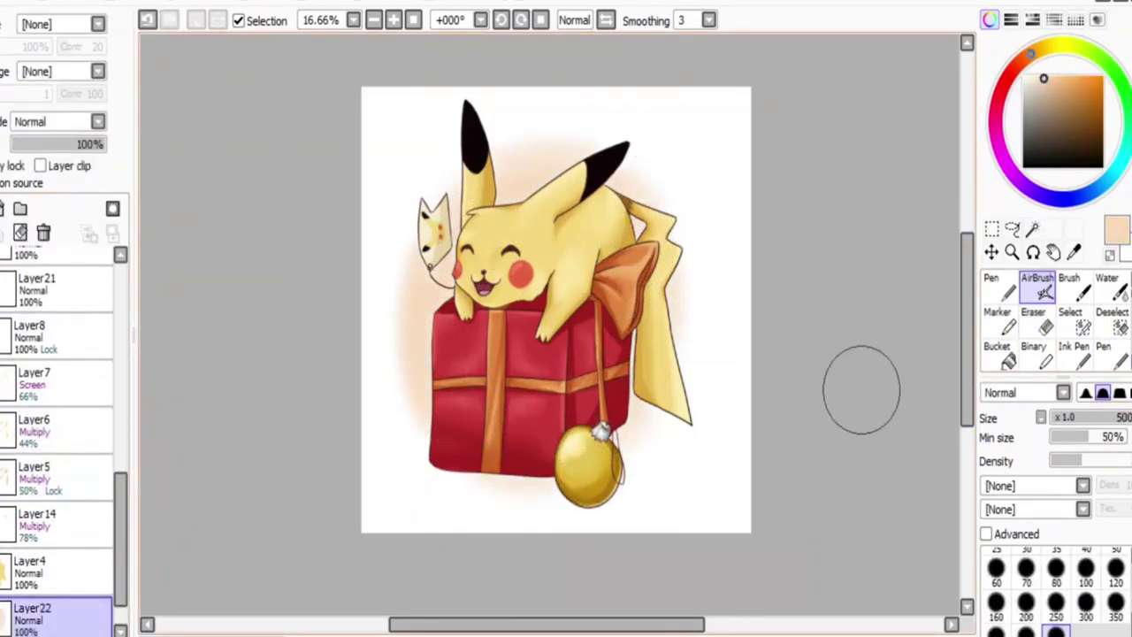
{"action": "left_click", "coordinate": [1119, 393]}
{"action": "mouse_move", "coordinate": [407, 265]}
{"action": "left_mouse_down"}
{"action": "mouse_move", "coordinate": [600, 360]}
{"action": "mouse_move", "coordinate": [425, 407]}
{"action": "mouse_move", "coordinate": [655, 248]}
{"action": "mouse_move", "coordinate": [619, 478]}
{"action": "mouse_move", "coordinate": [465, 423]}
{"action": "left_mouse_up"}
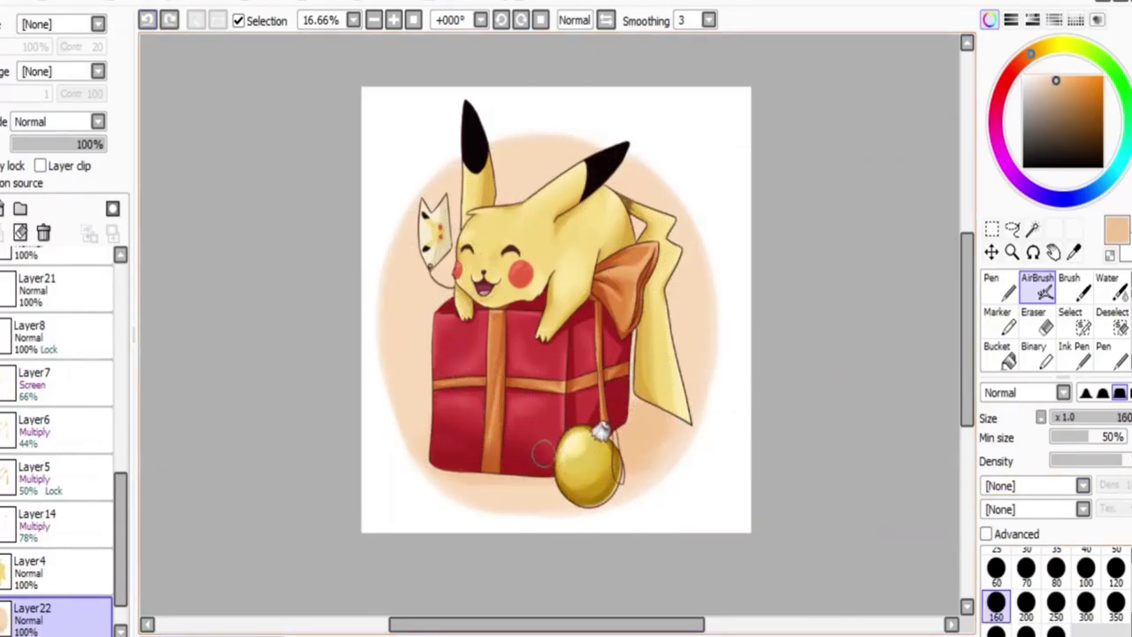
Airbrush darker orange ground shadows beneath the gift box and ornament on Layer22 at size 160, and switch to the Eraser
{"action": "left_click_drag", "start_coordinate": [602, 431], "coordinate": [726, 345]}
{"action": "key", "text": "bracketright"}
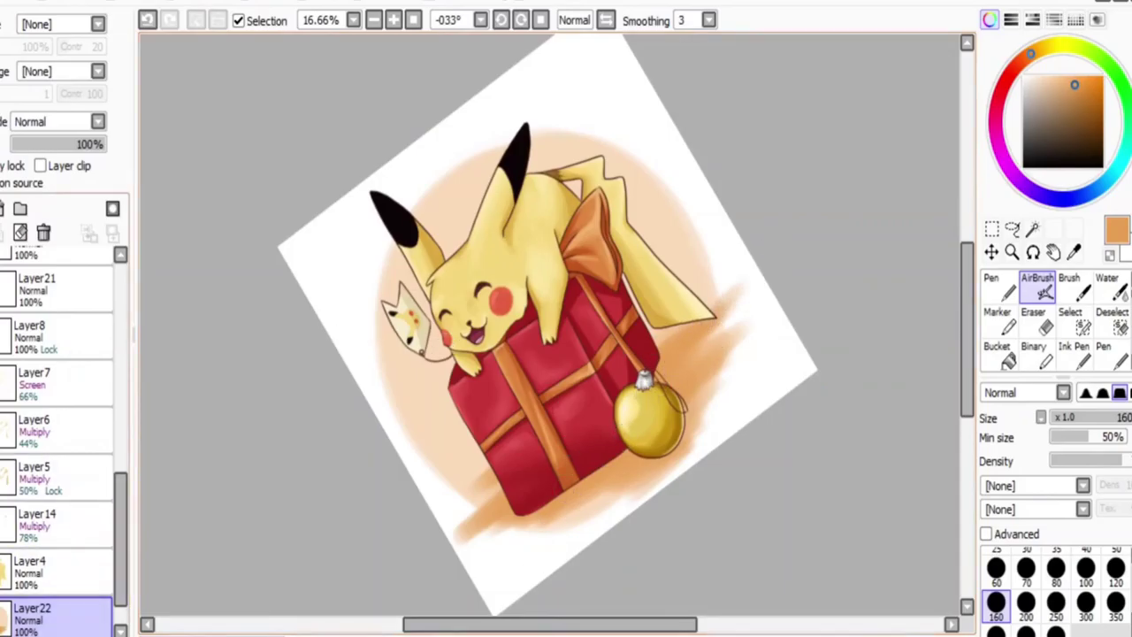
{"action": "key", "text": "e"}
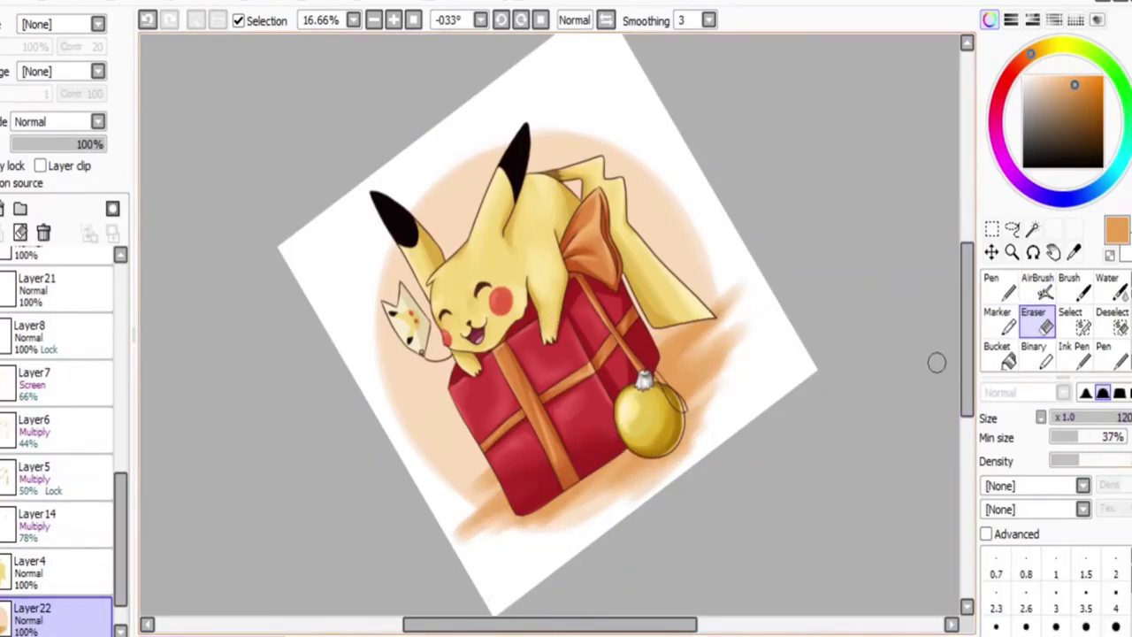